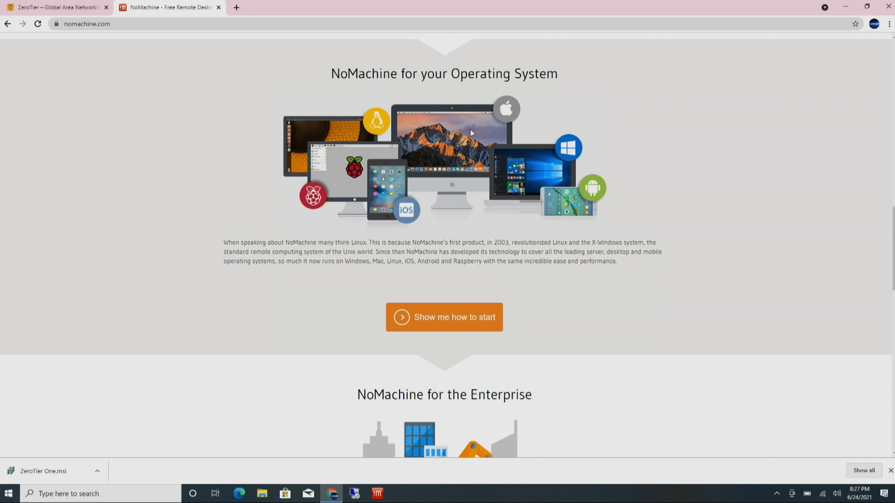
# Step: Minimize Chrome to reveal the desktop and launch Remote Desktop Connection from the taskbar
pyautogui.click(845, 6)
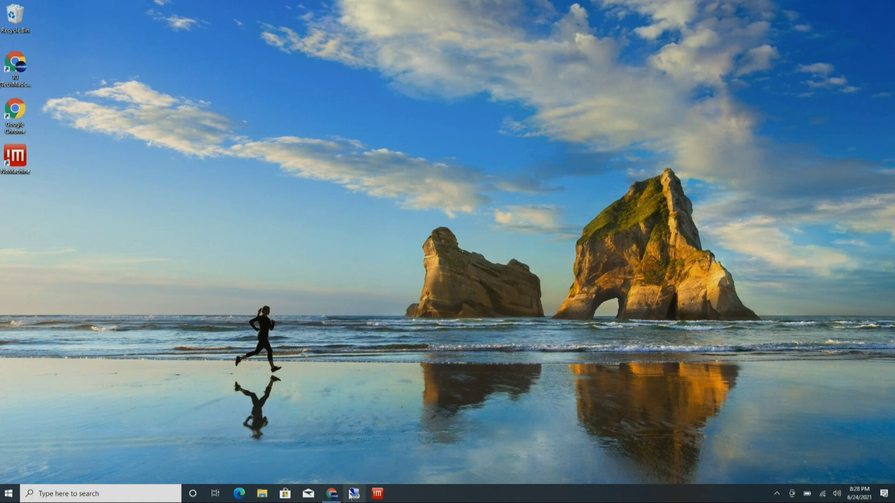
pyautogui.click(355, 494)
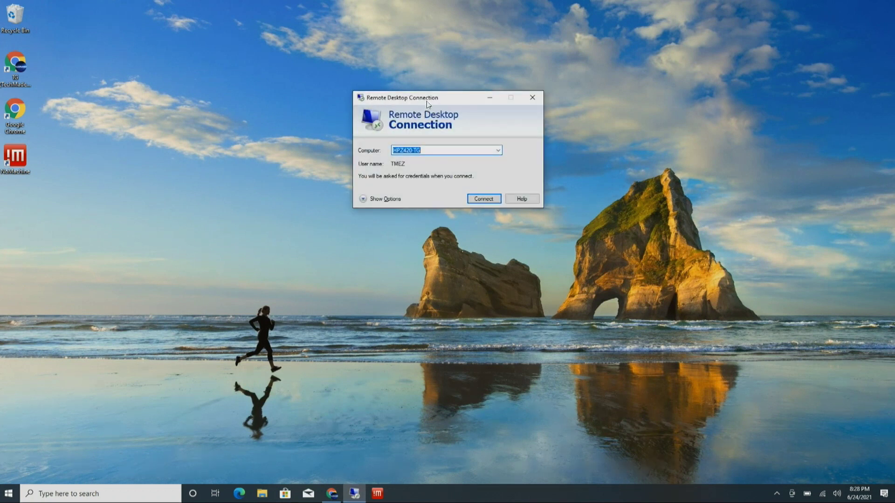
# Step: Connect to HPZ420-TG and enter the account password to reach its full-screen desktop
pyautogui.moveTo(426, 104); pyautogui.dragTo(429, 103)
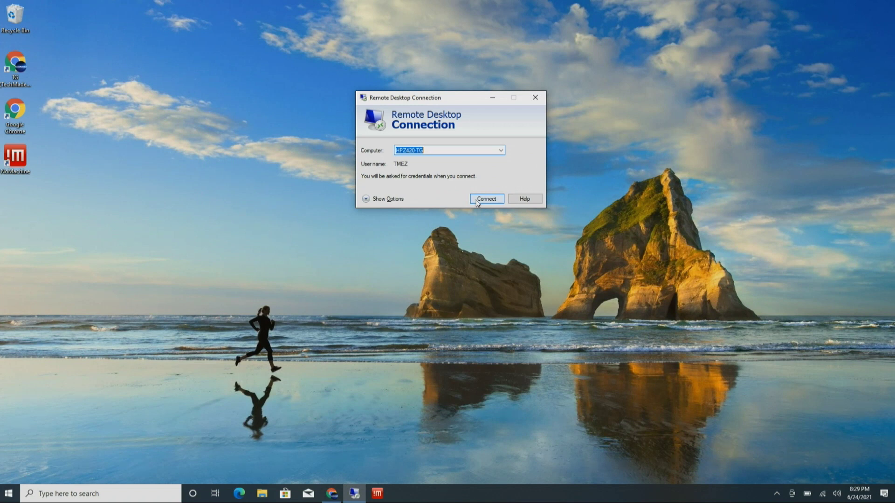
pyautogui.click(477, 201)
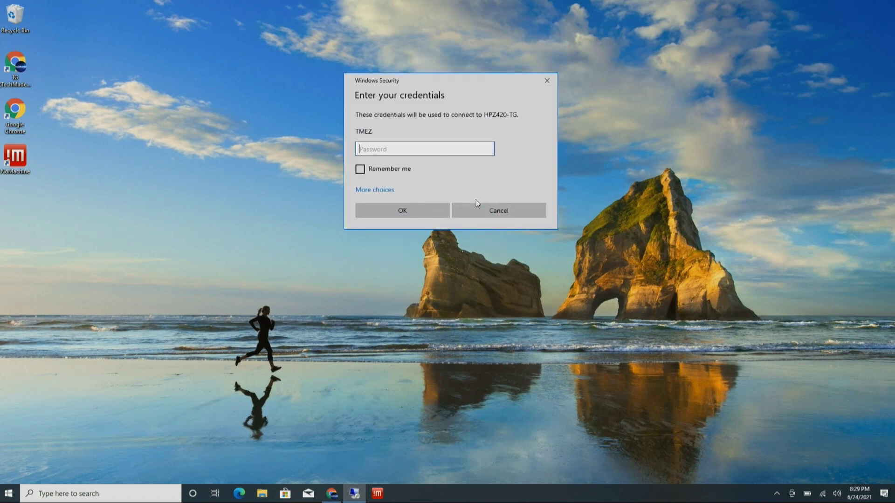
pyautogui.write('******')
pyautogui.press('Return')
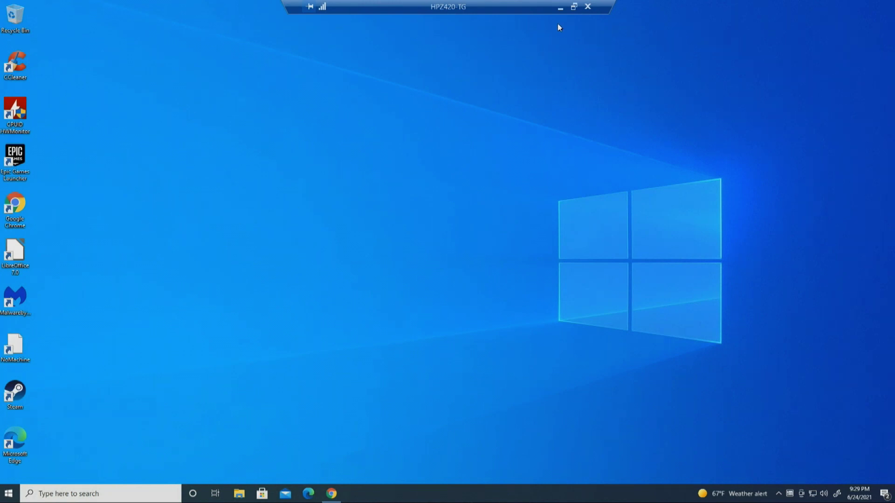
# Step: Window and reposition the HPZ420-TG session, return it to full screen, then disconnect and confirm
pyautogui.click(574, 7)
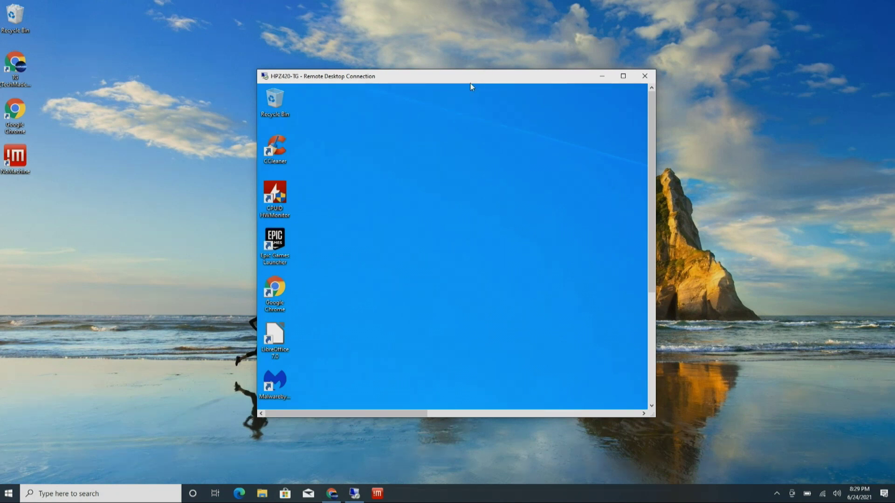
pyautogui.moveTo(464, 82); pyautogui.dragTo(532, 65)
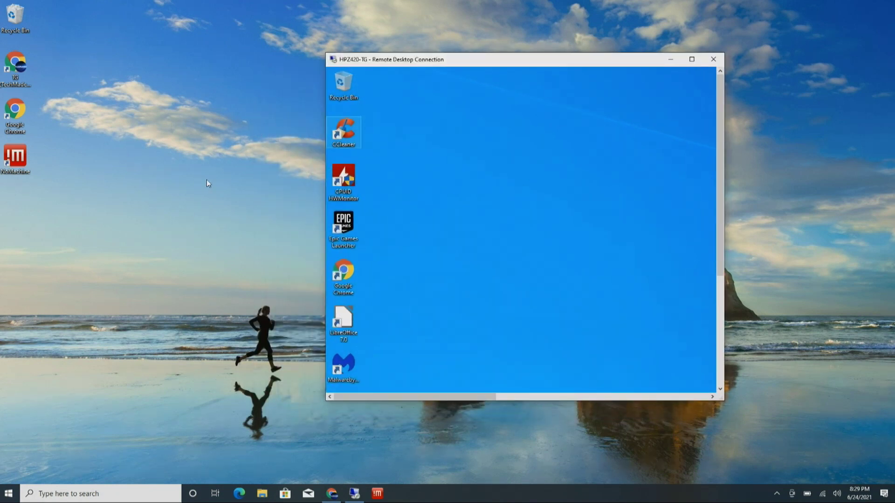
pyautogui.doubleClick(526, 60)
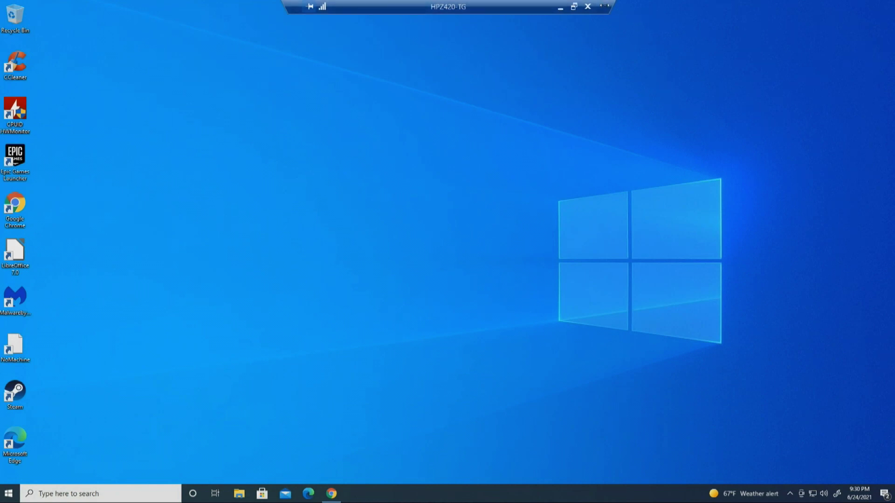
pyautogui.click(586, 7)
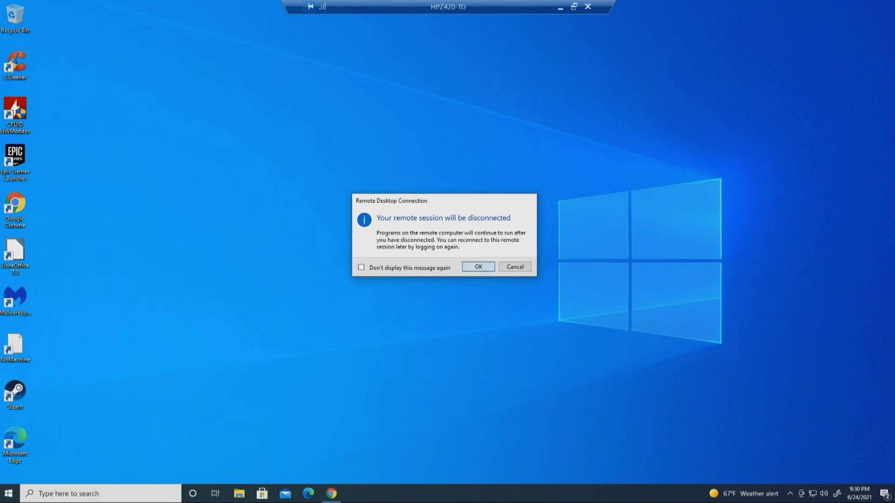
pyautogui.click(482, 268)
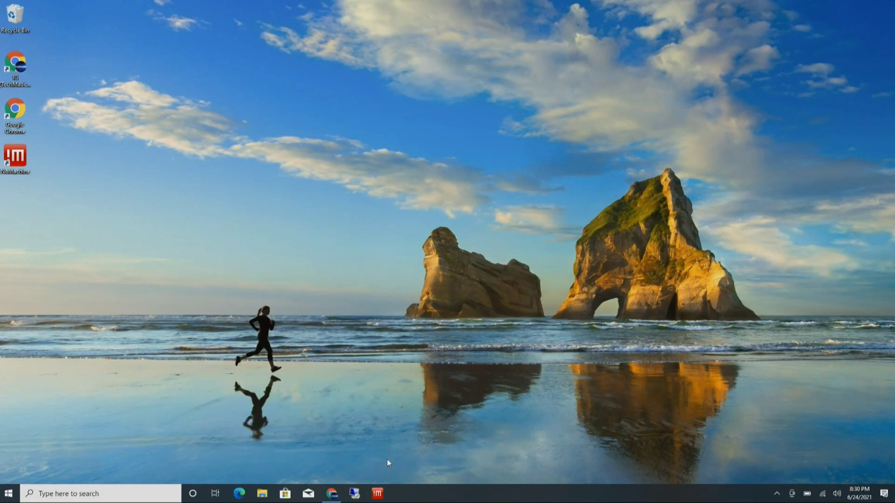
# Step: Log in to Hpz420-tg from NoMachine's machine list with its password and maximize the session
pyautogui.click(381, 495)
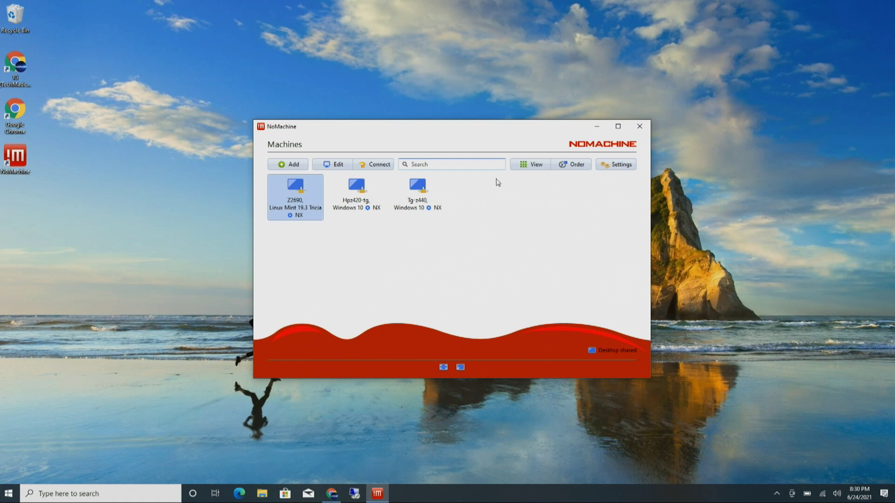
pyautogui.moveTo(470, 132); pyautogui.dragTo(480, 118)
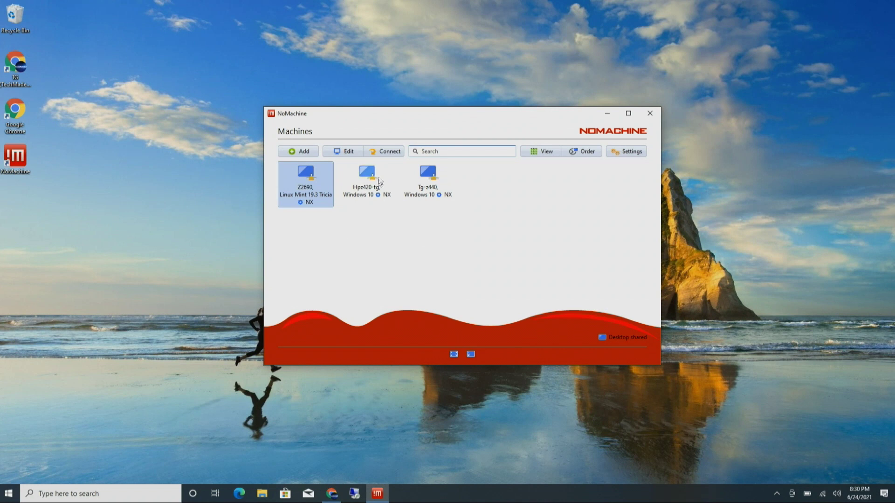
pyautogui.doubleClick(362, 177)
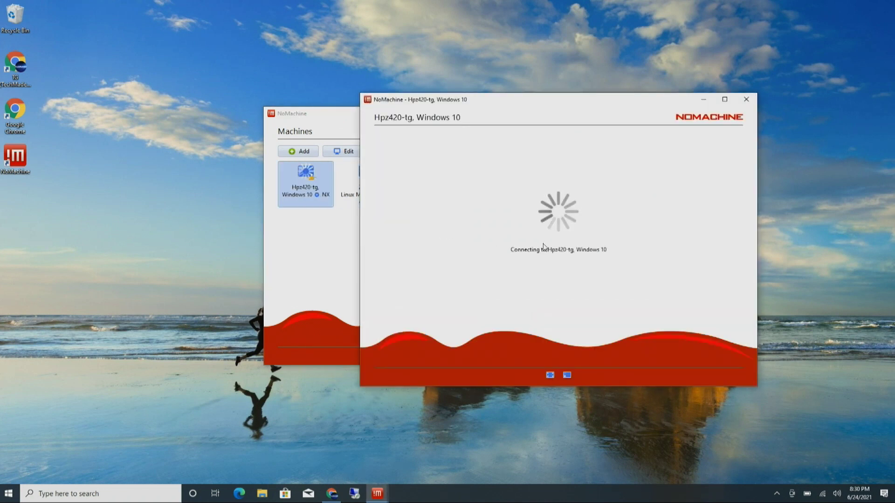
pyautogui.write('••••••')
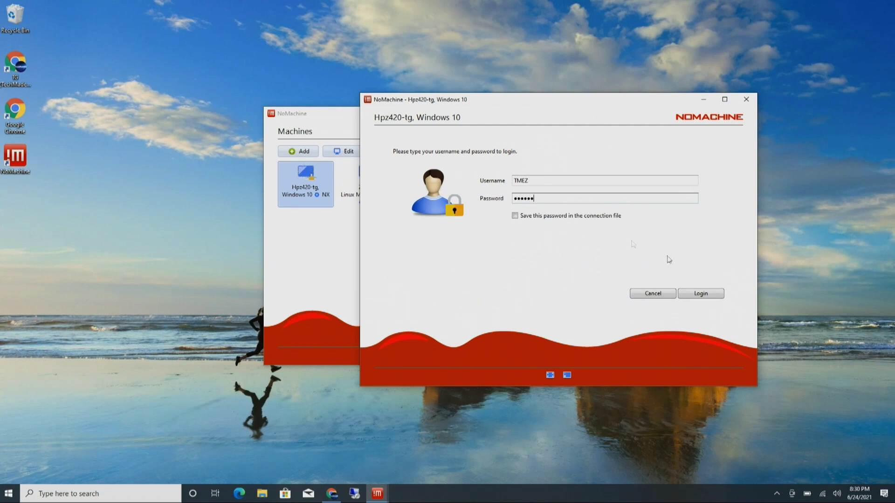
pyautogui.click(700, 295)
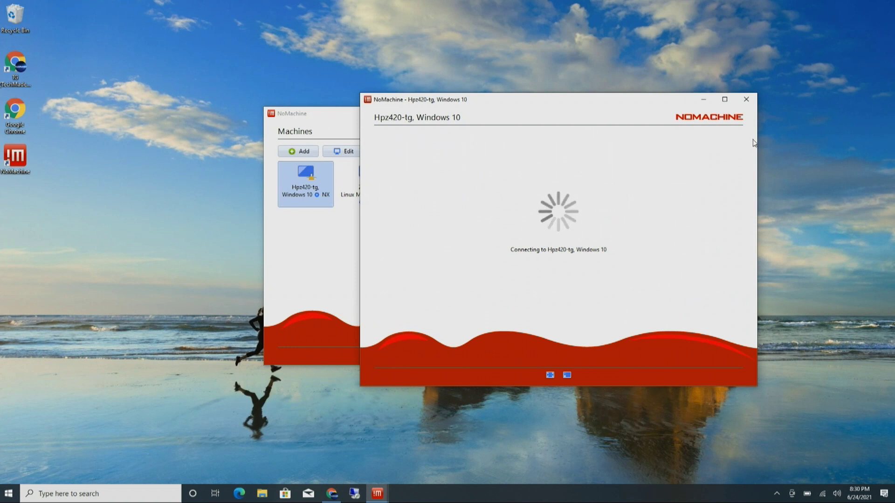
pyautogui.click(724, 99)
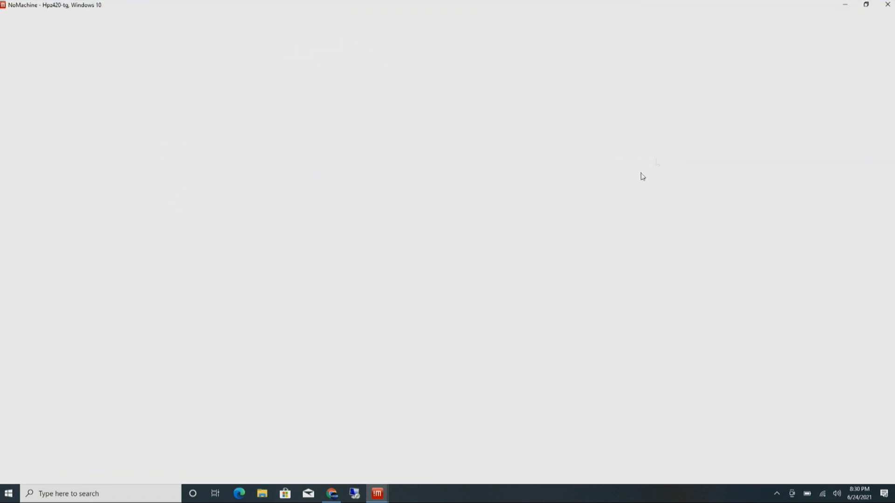
# Step: Sign in remotely, open and close TEST.odp in LibreOffice Impress, then window the session
pyautogui.write('••••••')
pyautogui.press('Return')
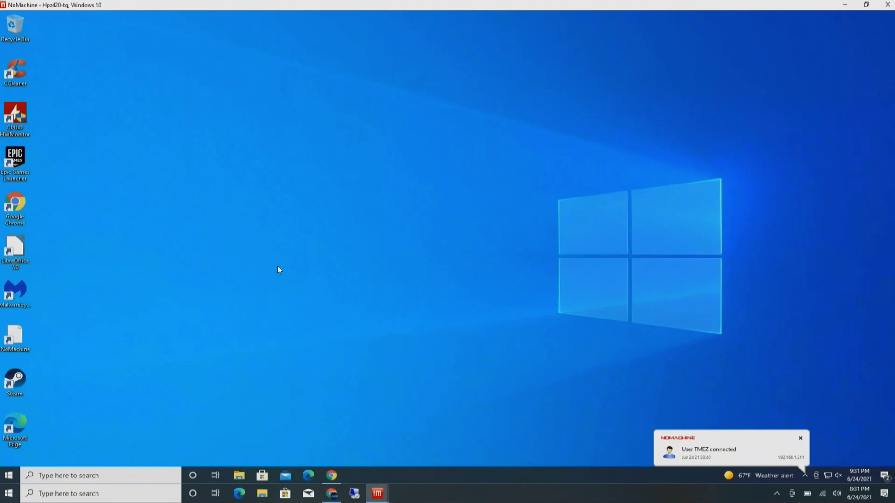
pyautogui.click(16, 243)
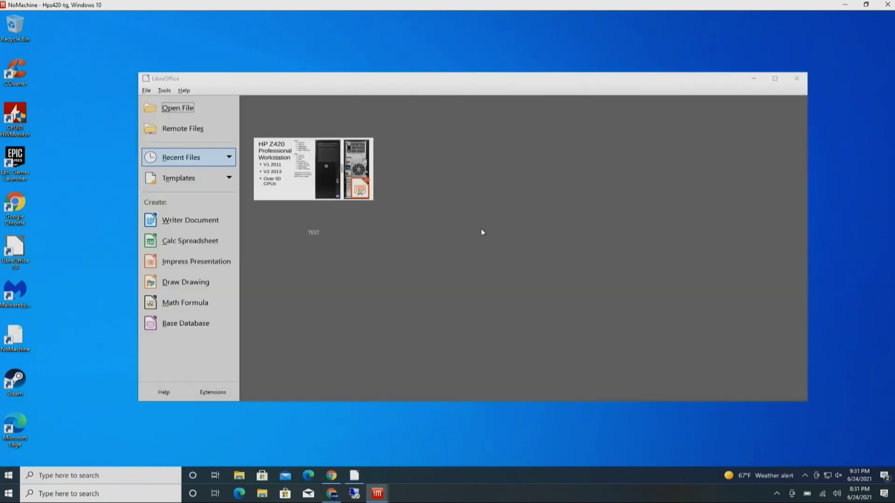
pyautogui.click(318, 178)
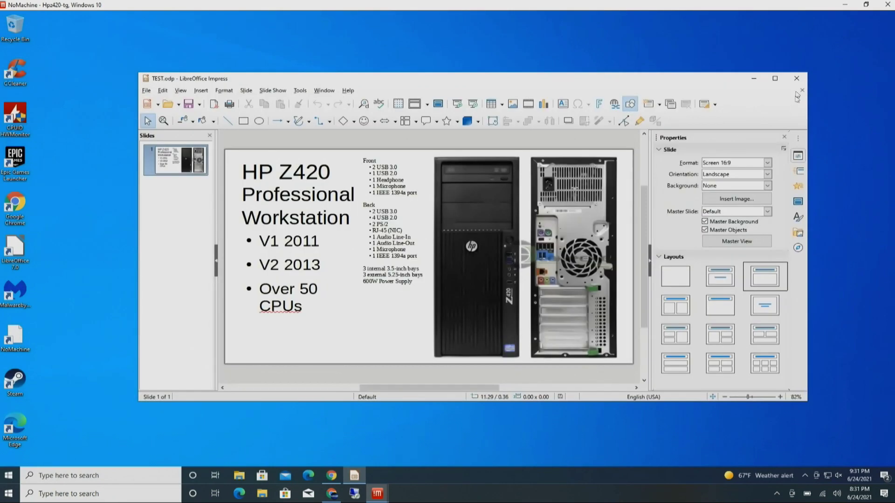
pyautogui.moveTo(717, 79)
pyautogui.mouseDown()
pyautogui.moveTo(674, 80)
pyautogui.moveTo(705, 86)
pyautogui.mouseUp()
pyautogui.click(786, 86)
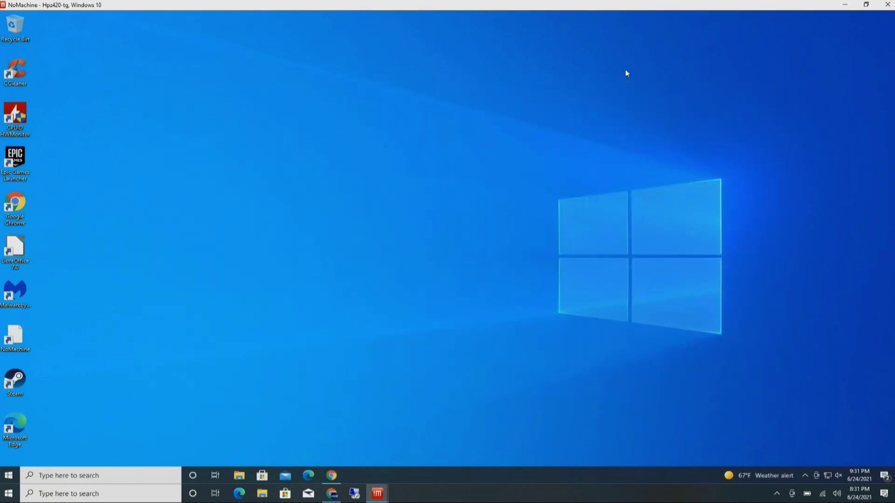
pyautogui.click(866, 4)
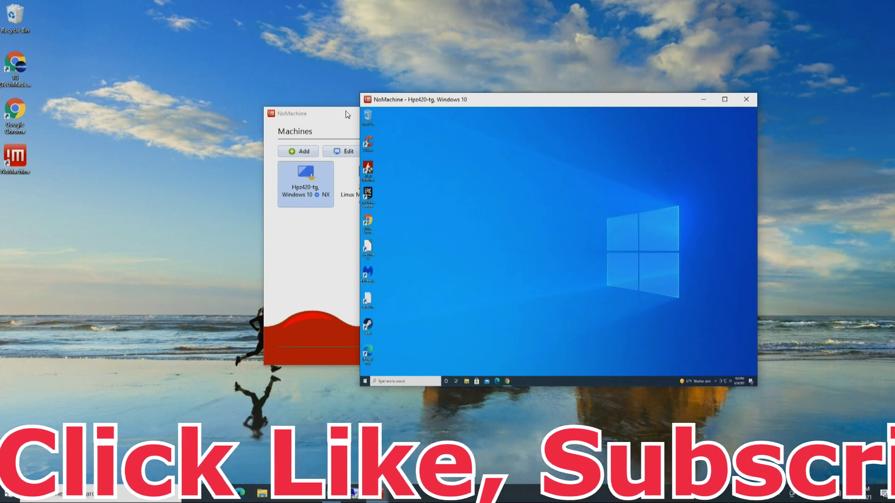
# Step: Bring NoMachine's Machines list forward and close it, keeping the Hpz420-tg session open
pyautogui.click(345, 116)
pyautogui.click(649, 114)
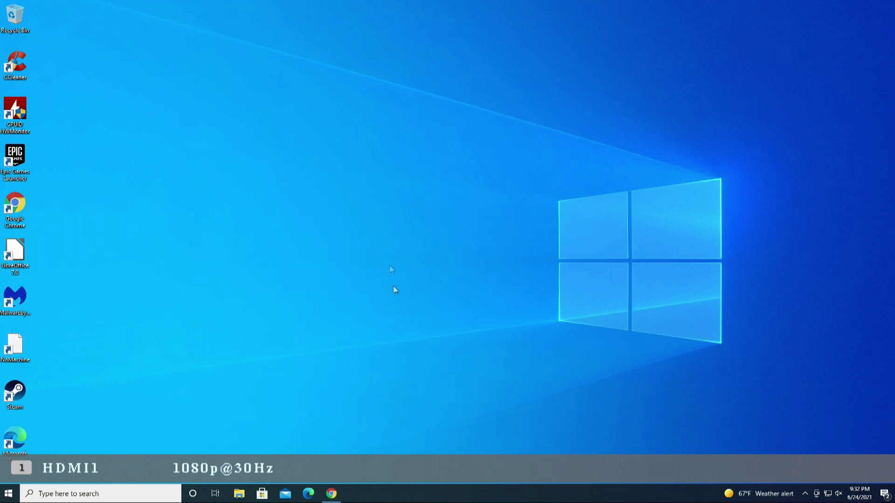
# Step: Restore Chrome full screen on the zerotier.com page
pyautogui.click(330, 493)
pyautogui.click(603, 19)
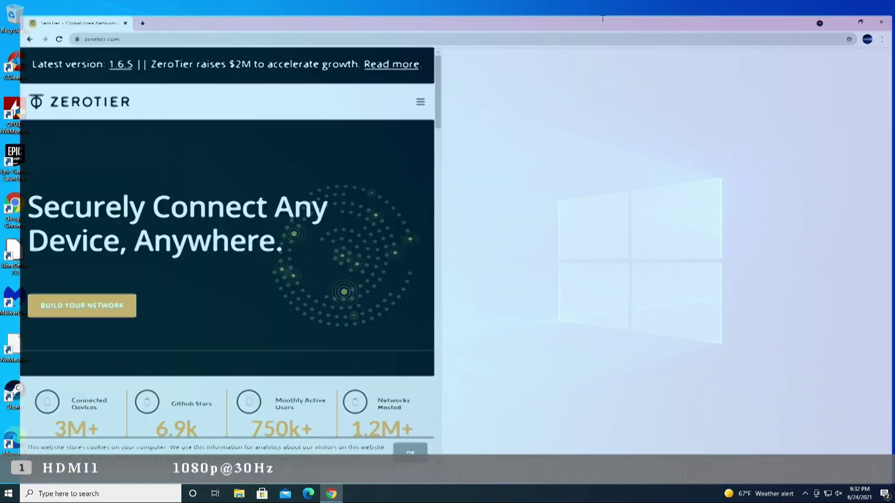
pyautogui.click(121, 24)
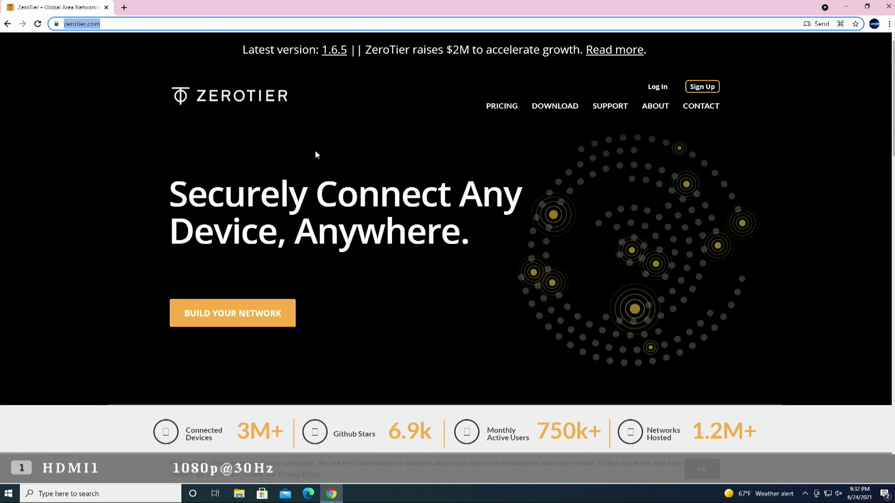
# Step: Fill in the ZeroTier Central sign-up form using autofill for the name fields
pyautogui.click(702, 89)
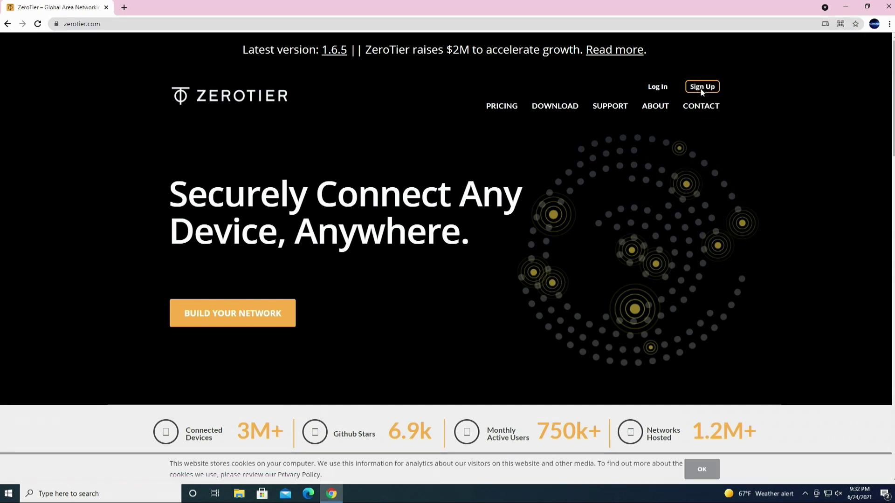
pyautogui.click(408, 203)
pyautogui.click(327, 233)
pyautogui.press('BackSpace')
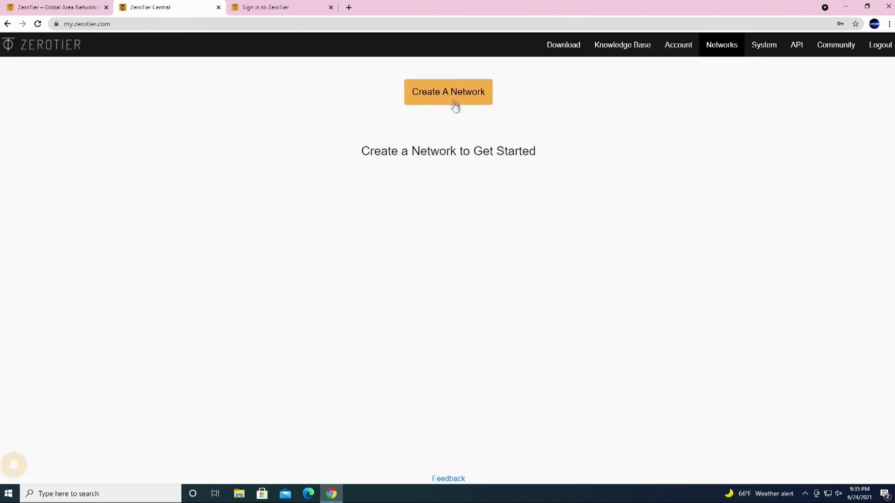
# Step: Create the gigantic_taylor network (10.147.19.0/24) and select its name for renaming
pyautogui.click(450, 100)
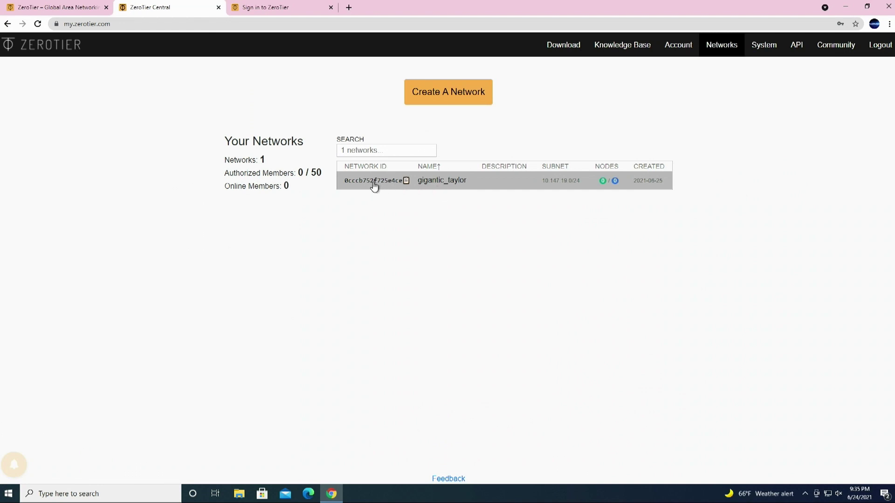
pyautogui.click(374, 185)
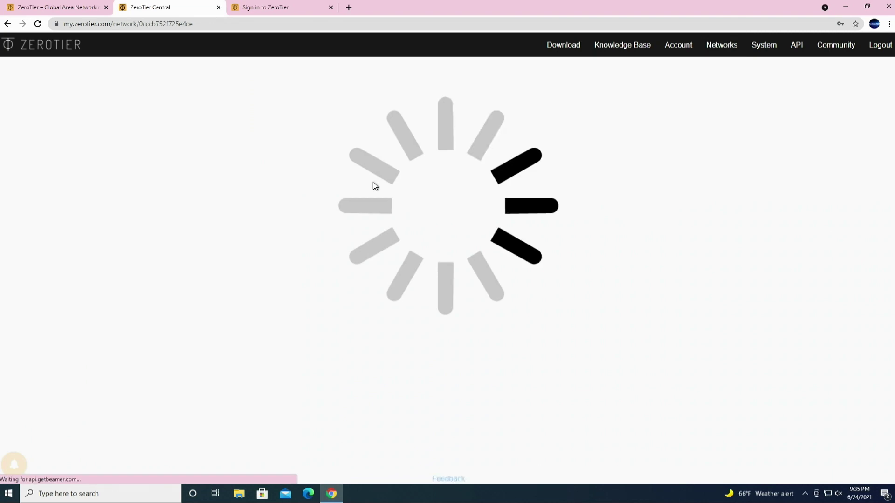
pyautogui.moveTo(239, 242); pyautogui.dragTo(146, 236)
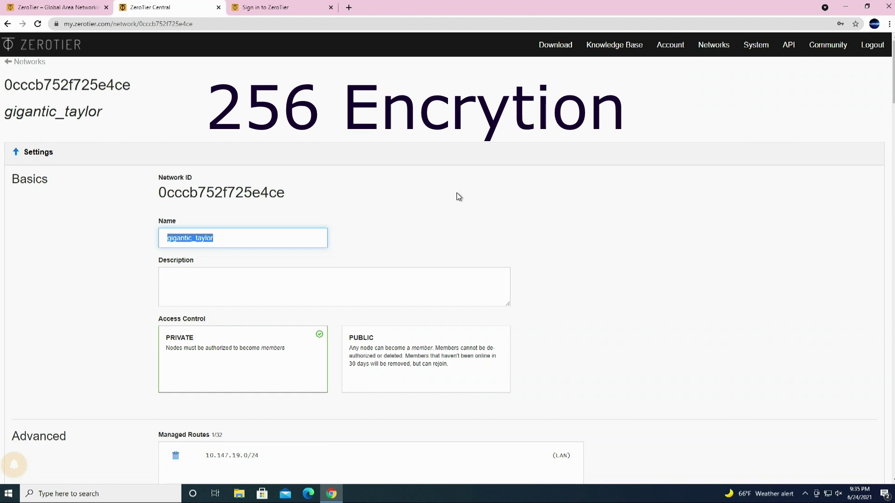
pyautogui.write('T')
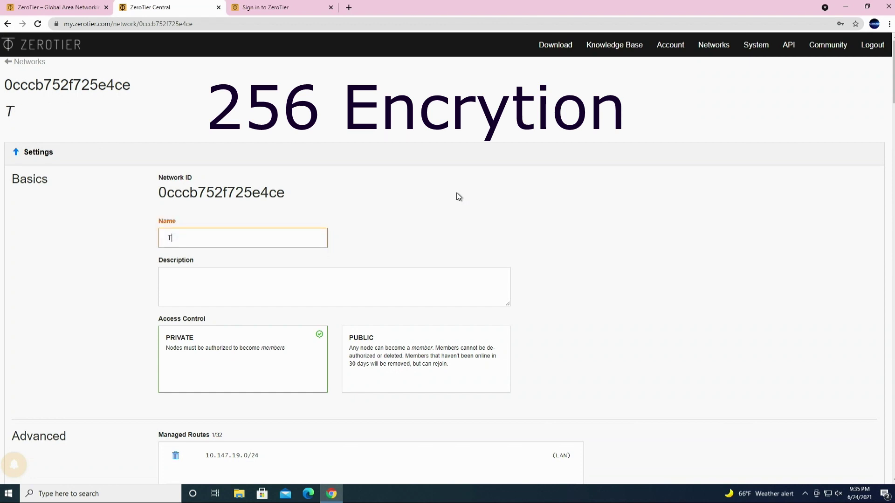
pyautogui.write('MEZDemo')
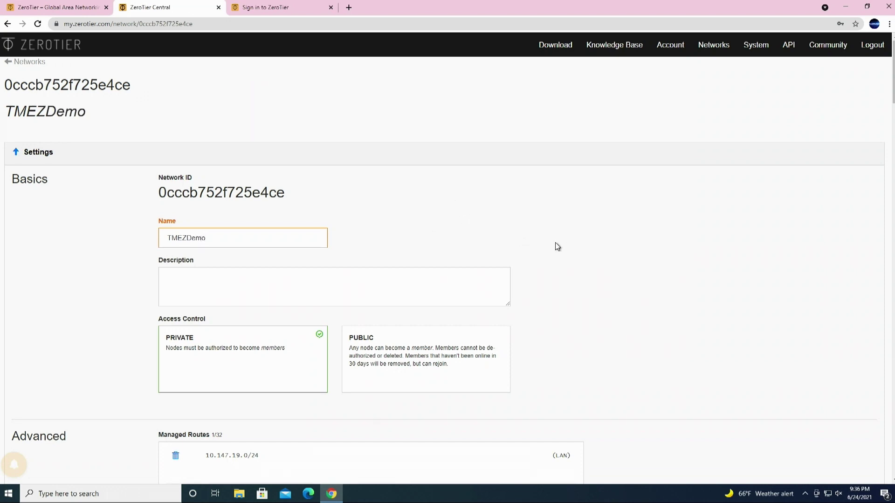
pyautogui.scroll(-2, 556, 248)
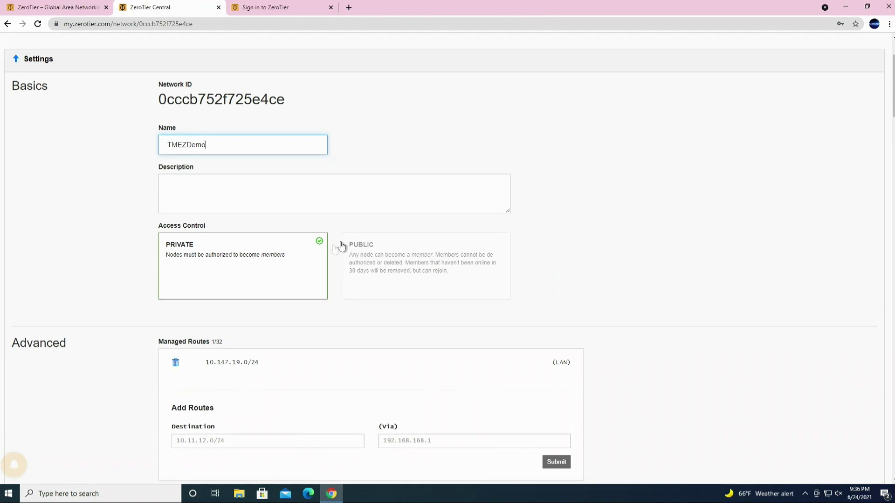
pyautogui.scroll(-5, 655, 299)
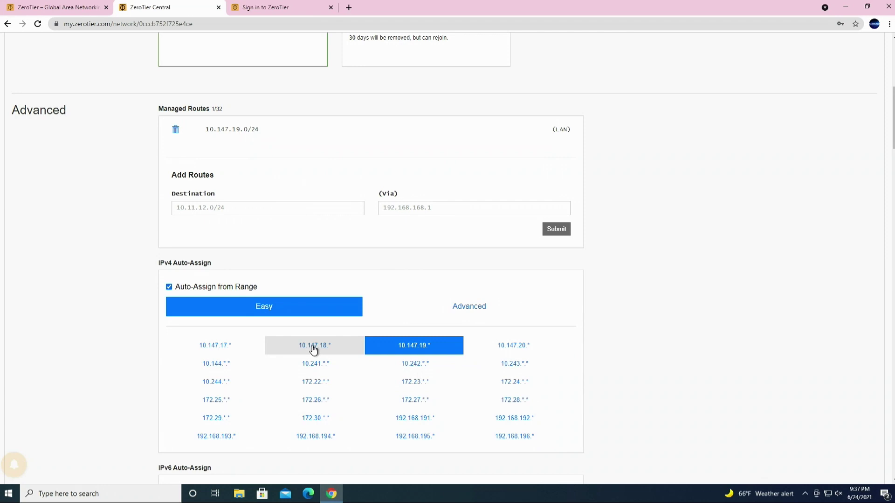
# Step: Choose the 10.147.18.* IPv4 auto-assign range and review the remaining TMEZDemo network settings
pyautogui.click(313, 349)
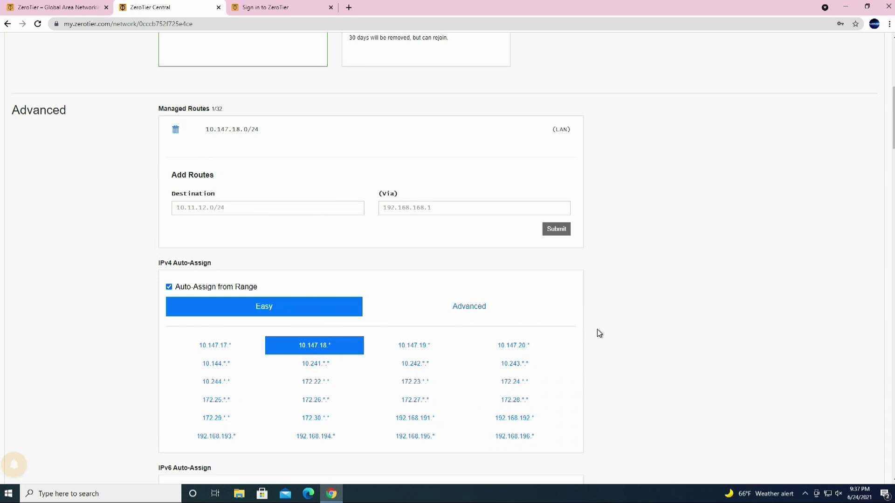
pyautogui.scroll(-2, 599, 333)
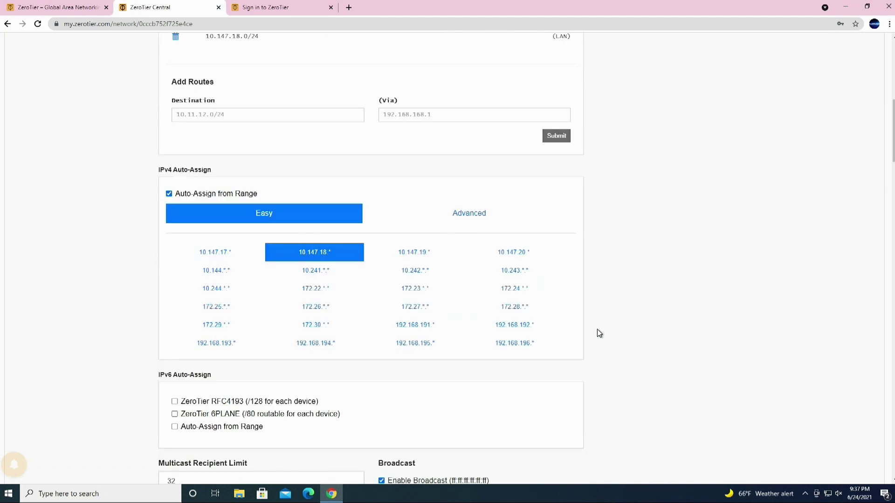
pyautogui.scroll(-1, 599, 332)
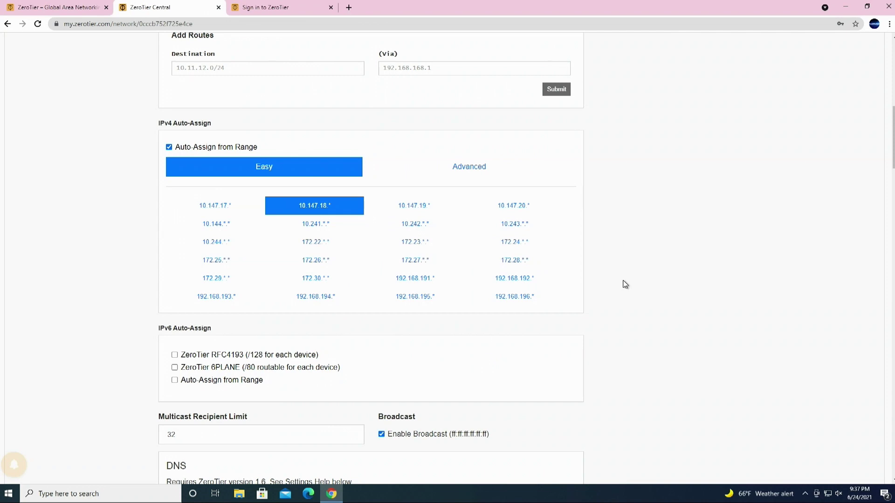
pyautogui.scroll(-1, 625, 285)
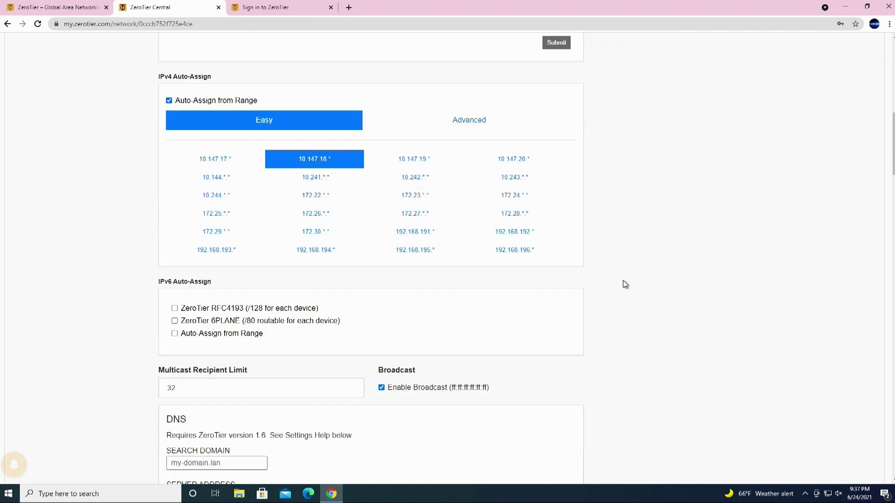
pyautogui.scroll(-3, 625, 285)
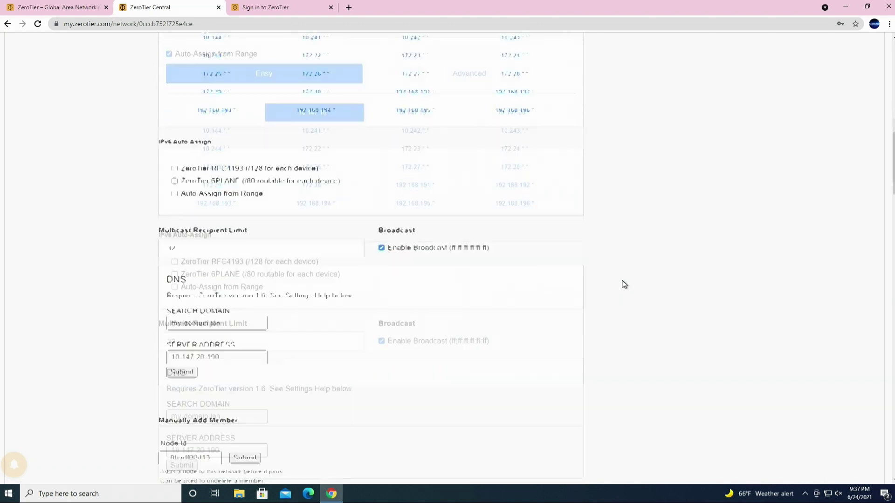
pyautogui.scroll(2, 625, 284)
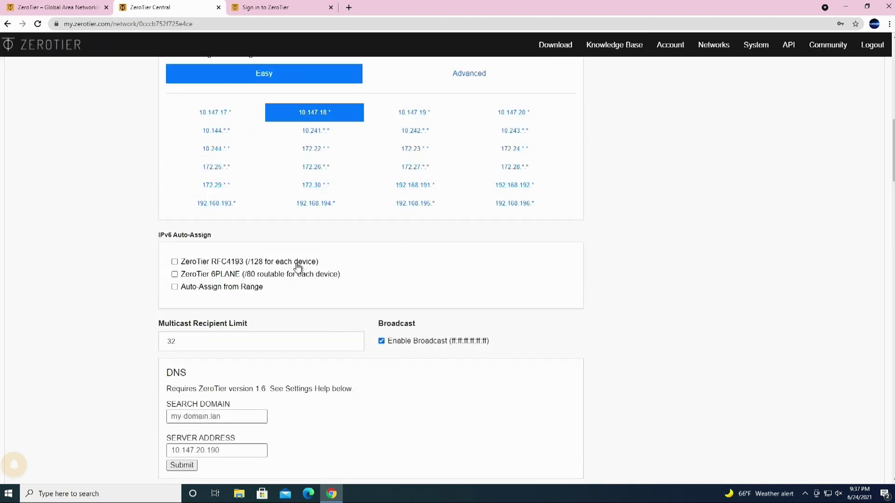
pyautogui.scroll(-3, 608, 275)
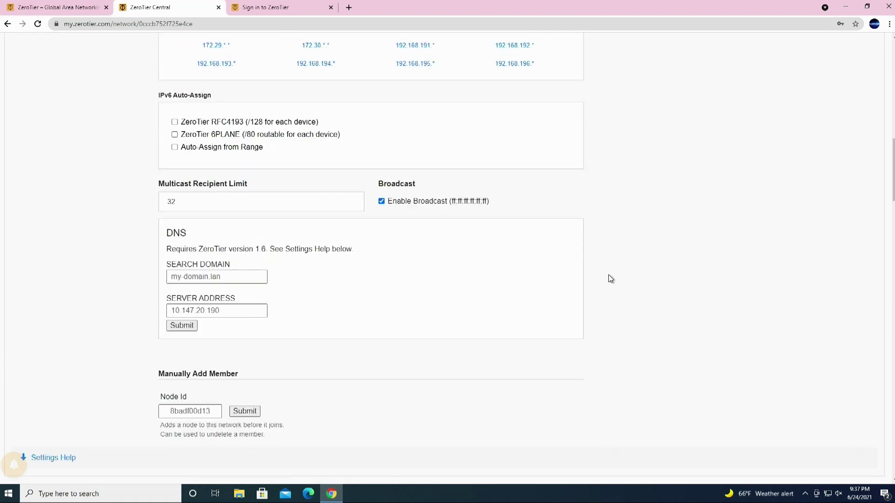
pyautogui.scroll(10, 608, 275)
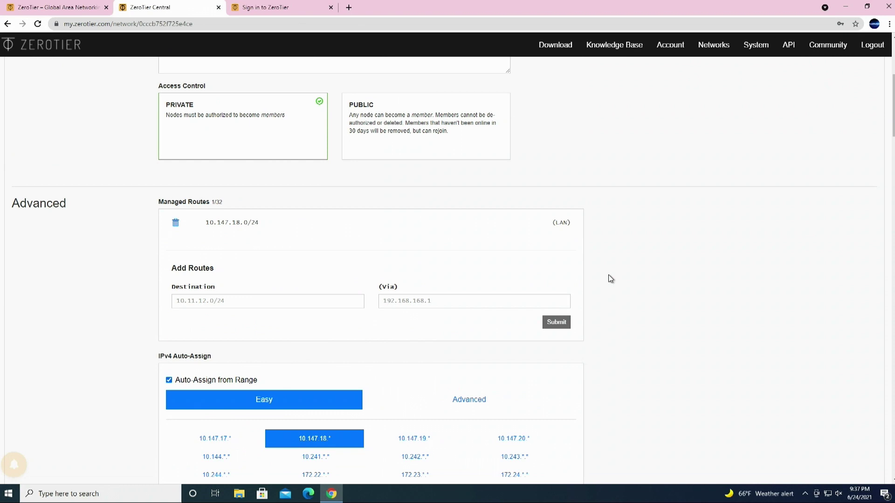
pyautogui.scroll(-4, 610, 277)
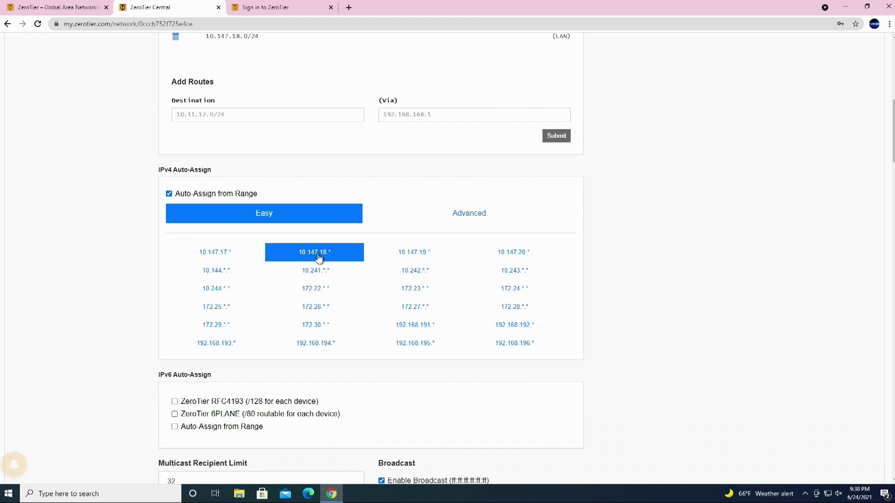
pyautogui.scroll(-5, 617, 243)
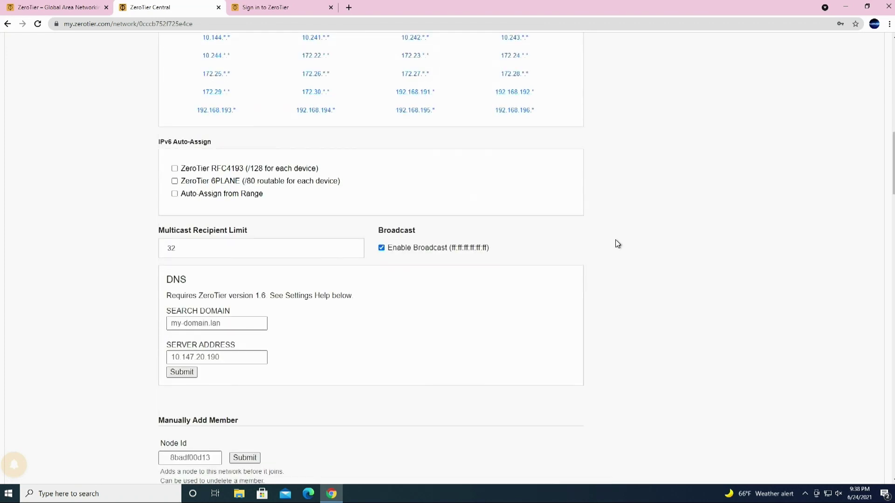
pyautogui.scroll(-2, 617, 243)
pyautogui.scroll(-3, 618, 243)
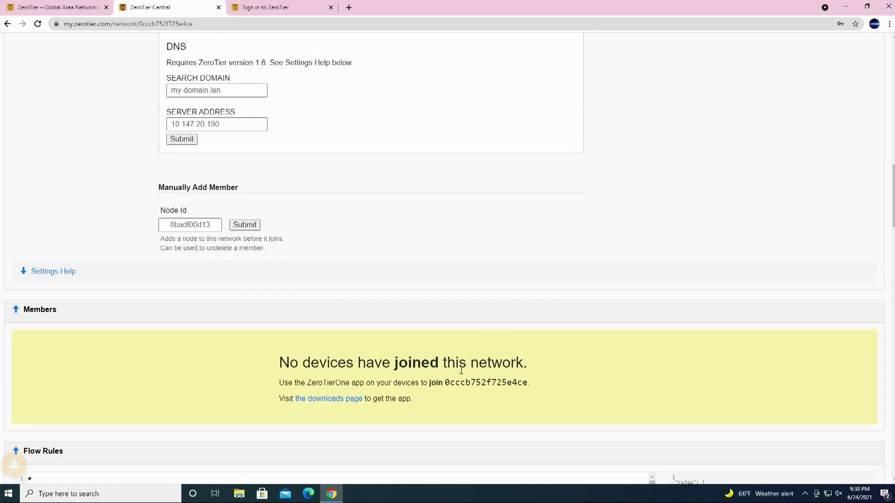
pyautogui.scroll(-3, 572, 368)
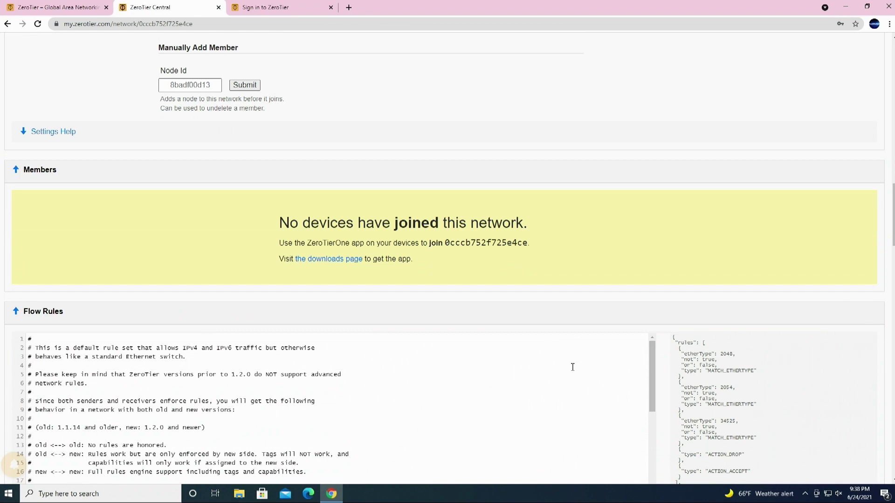
pyautogui.scroll(4, 572, 367)
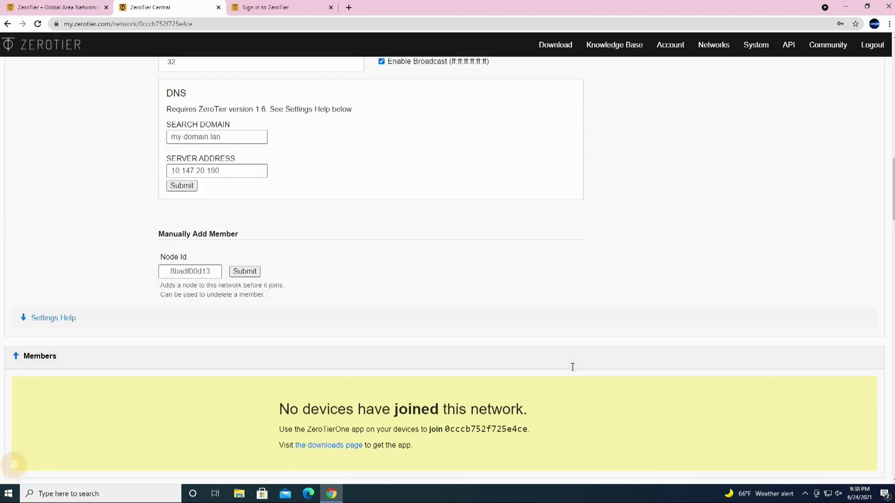
pyautogui.scroll(5, 573, 367)
pyautogui.scroll(15, 609, 276)
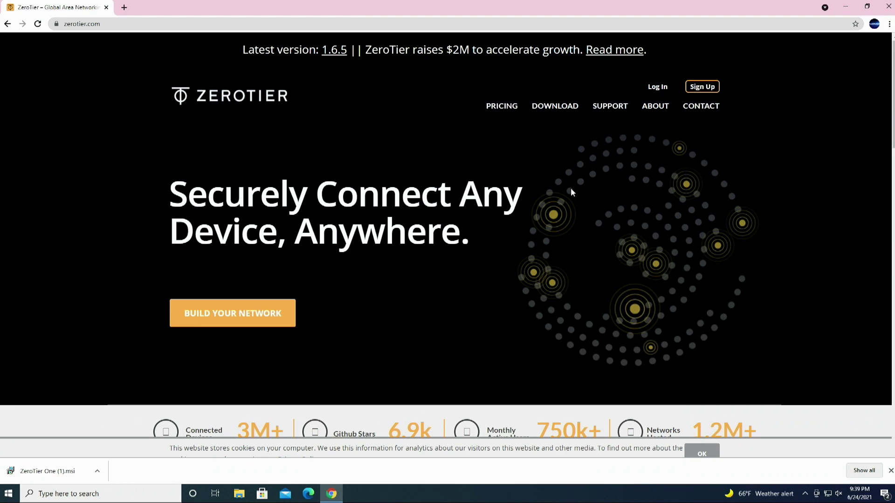
# Step: Download the ZeroTier One Windows .msi installer from the 'ZeroTier Runs On' section
pyautogui.scroll(-12, 570, 188)
pyautogui.scroll(-8, 571, 188)
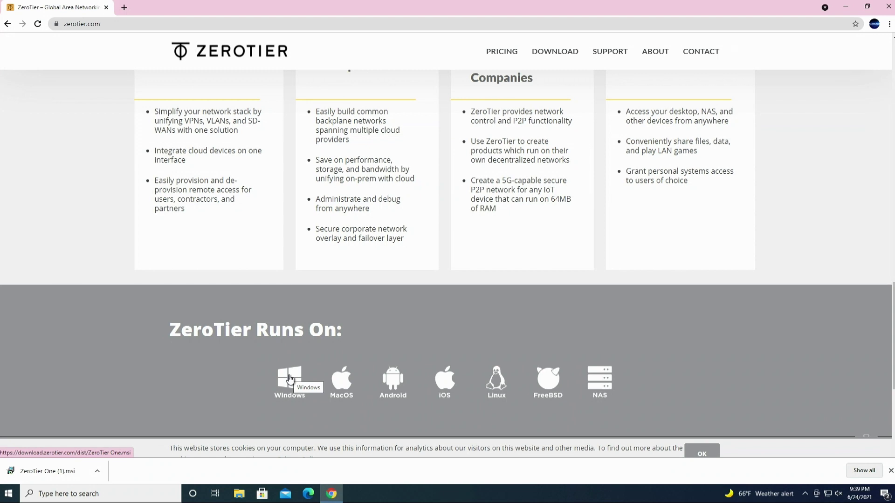
pyautogui.click(289, 378)
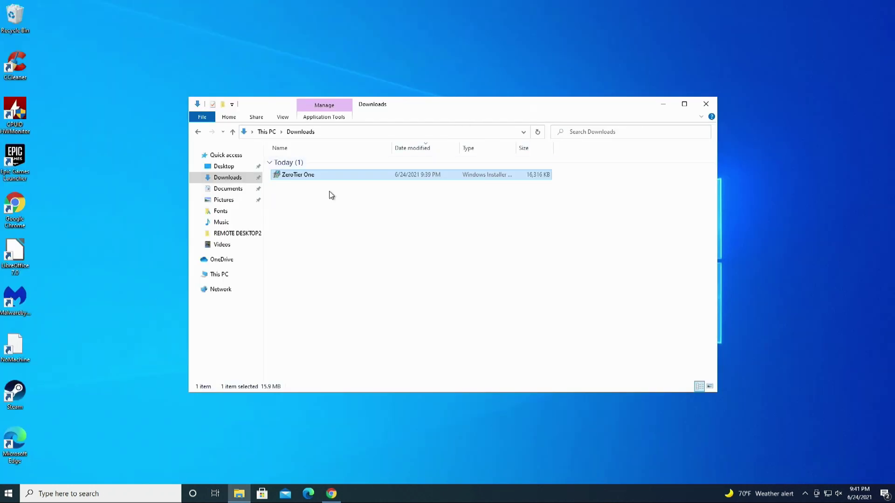
# Step: Install ZeroTier One from ZeroTier One.msi in Downloads, then close the Downloads window
pyautogui.doubleClick(305, 176)
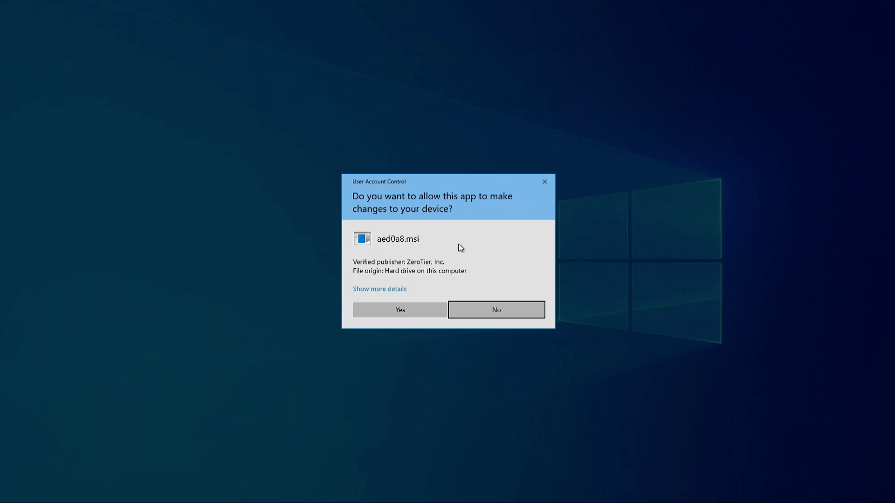
pyautogui.click(420, 309)
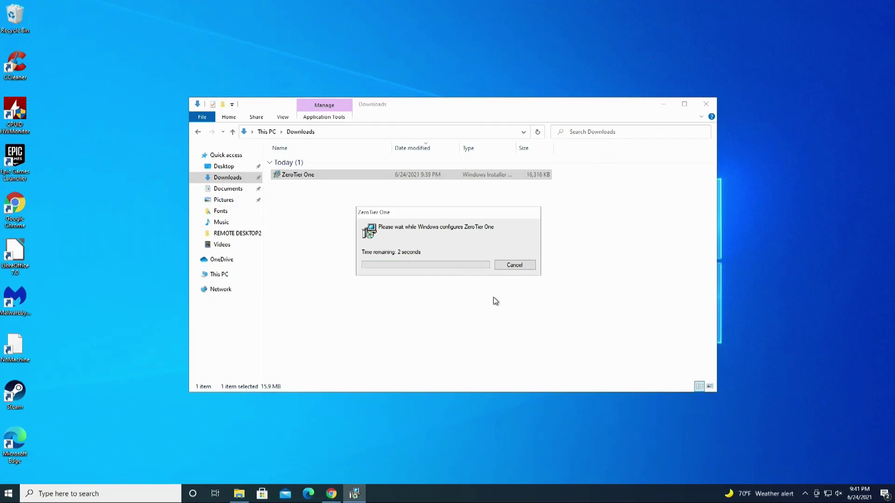
pyautogui.click(495, 278)
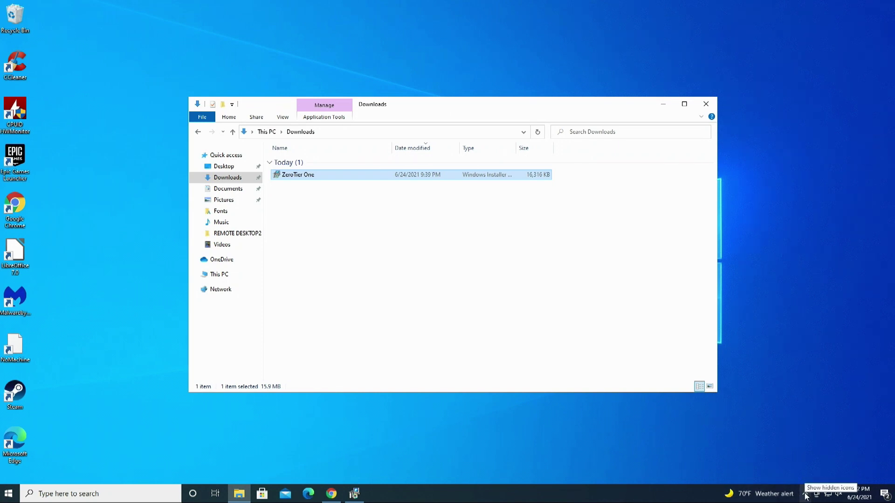
pyautogui.click(706, 103)
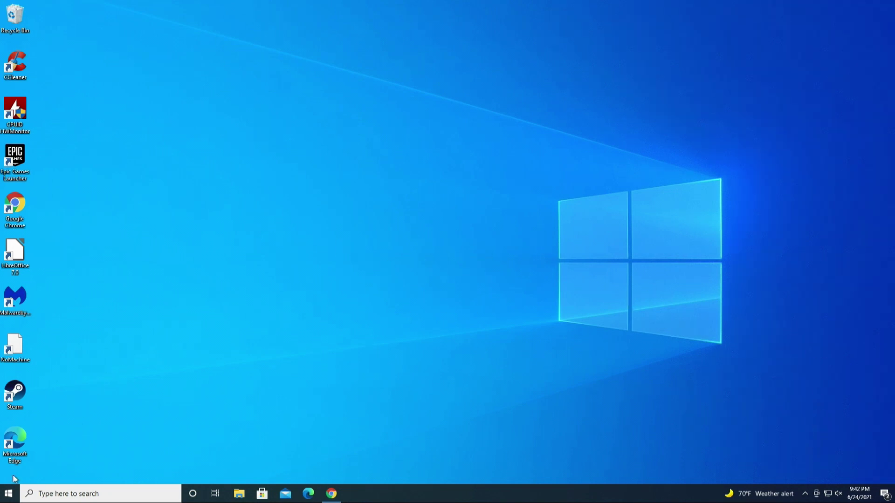
# Step: Launch ZeroTier One from the Start menu's Z apps, approve it, and confirm its tray icon
pyautogui.click(805, 493)
pyautogui.click(480, 360)
pyautogui.click(8, 493)
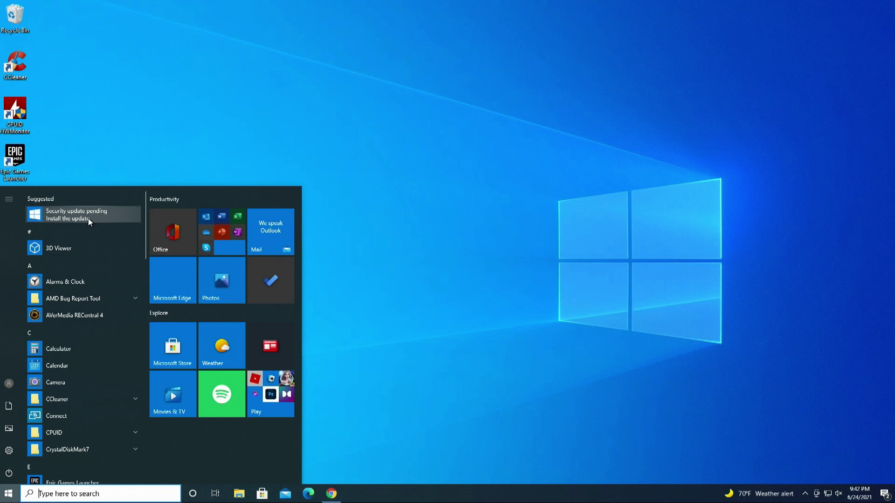
pyautogui.scroll(-1, 103, 368)
pyautogui.scroll(-15, 103, 368)
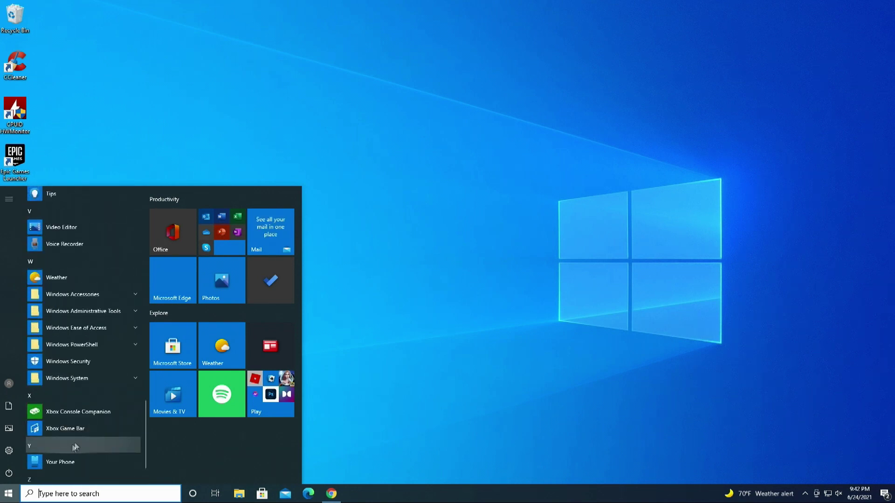
pyautogui.scroll(-2, 75, 438)
pyautogui.click(58, 446)
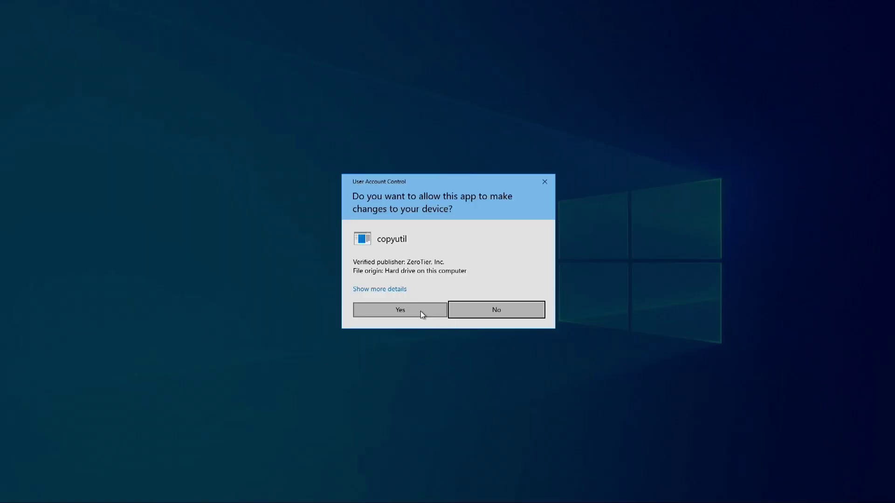
pyautogui.click(421, 311)
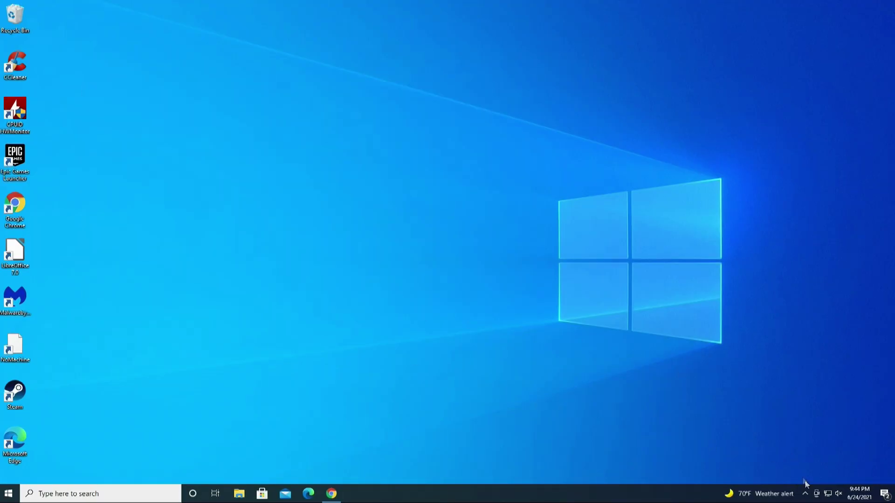
pyautogui.click(805, 494)
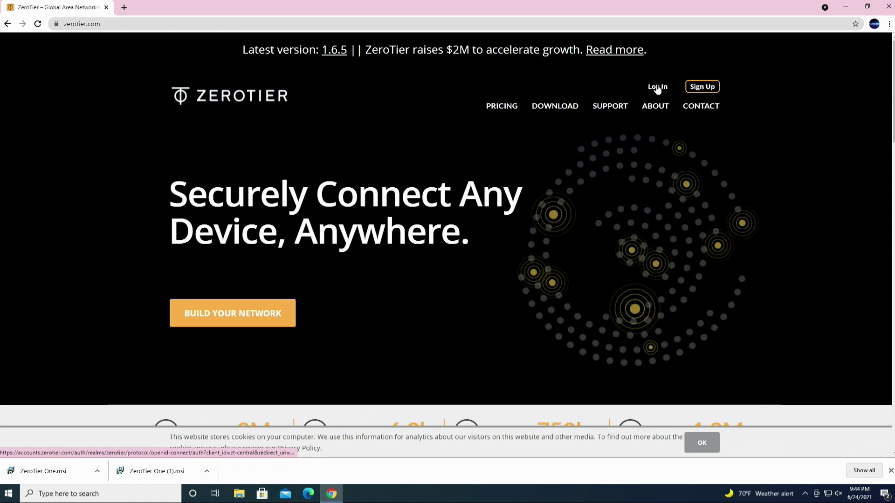
# Step: Log in to ZeroTier Central, then choose Join Network from the ZeroTier One tray menu
pyautogui.click(657, 87)
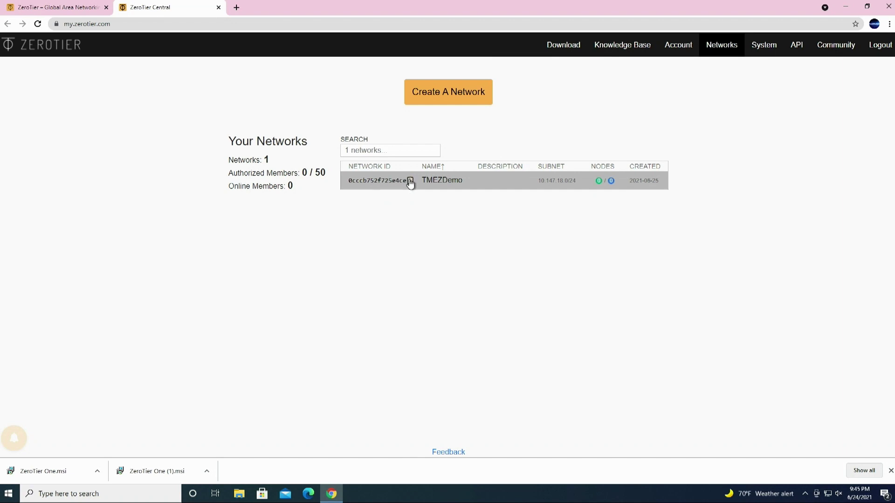
pyautogui.click(805, 493)
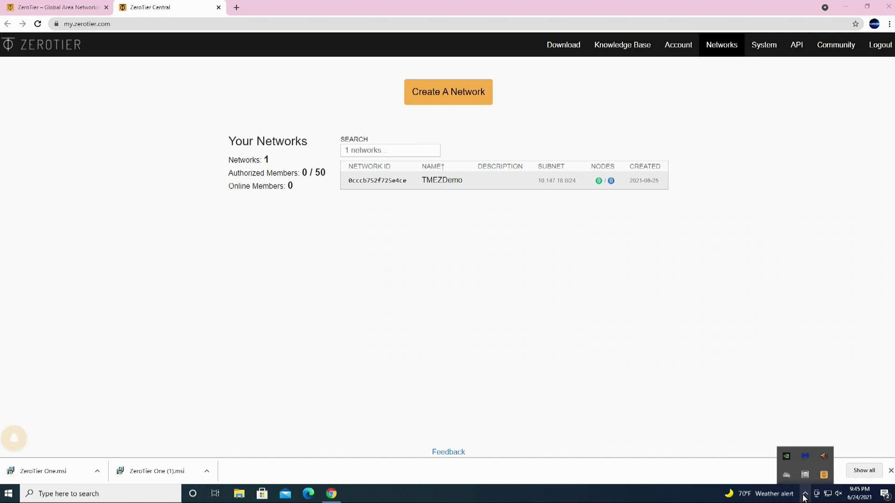
pyautogui.rightClick(824, 476)
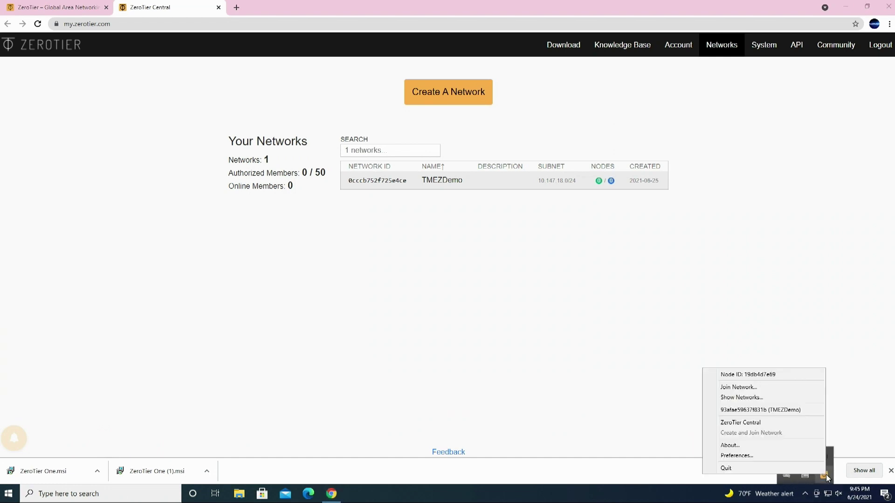
pyautogui.click(754, 387)
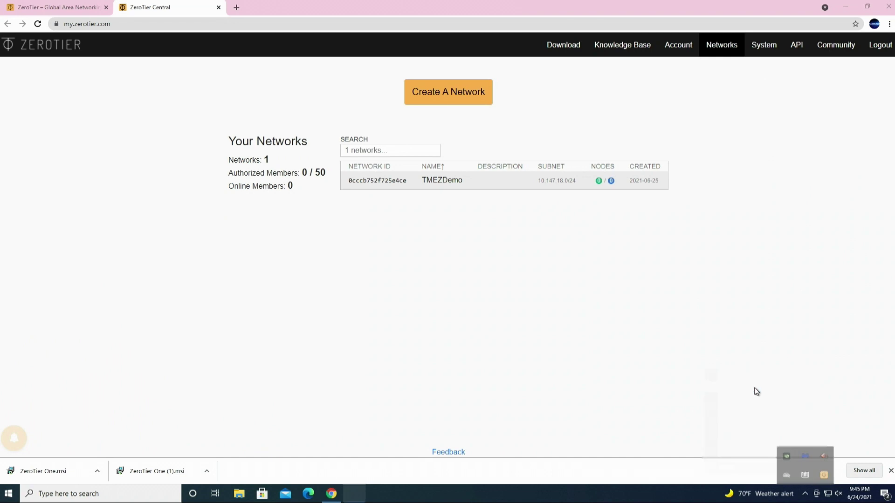
# Step: Paste the TMEZDemo network ID, join it, and allow the PC to be discoverable
pyautogui.click(768, 451)
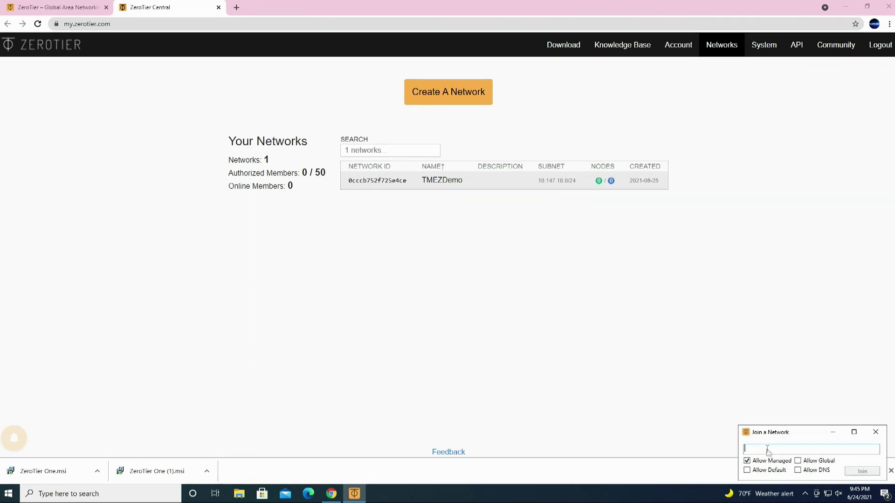
pyautogui.rightClick(768, 451)
pyautogui.click(791, 476)
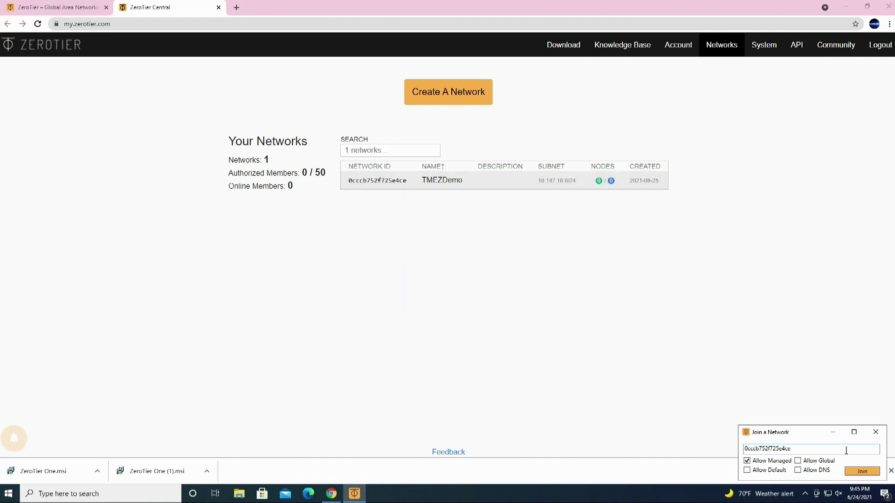
pyautogui.click(862, 472)
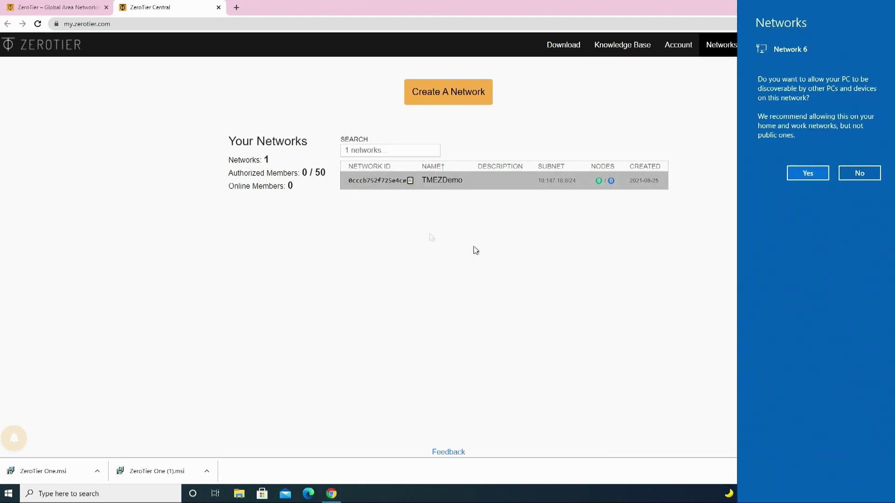
pyautogui.click(800, 175)
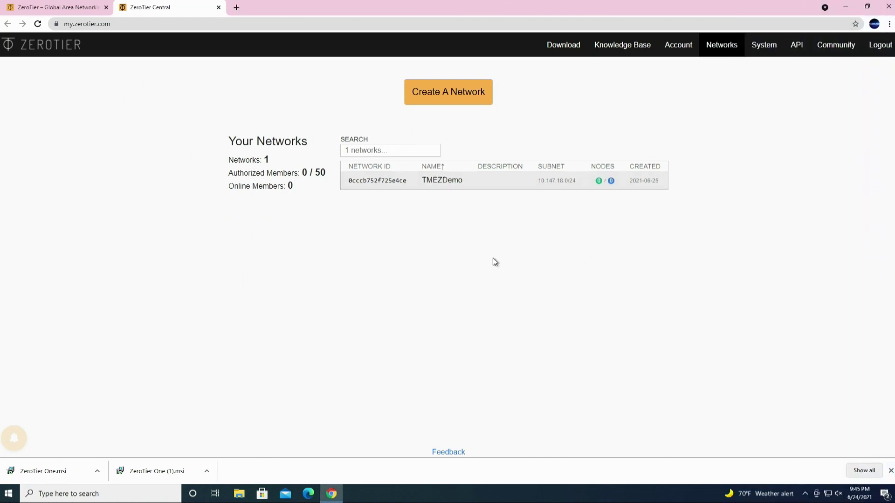
# Step: Authorize the new TMEZDemo member, name it Desktop, and note its managed IP 10.147.18.6
pyautogui.click(380, 183)
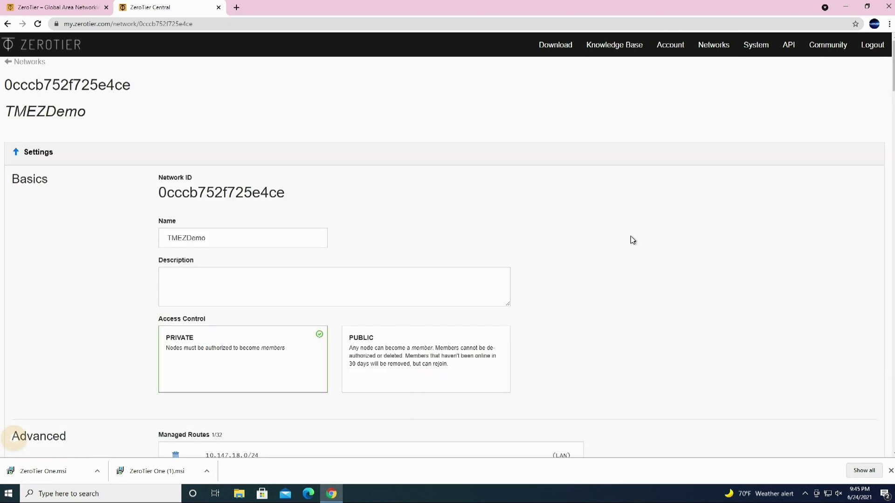
pyautogui.scroll(-15, 632, 240)
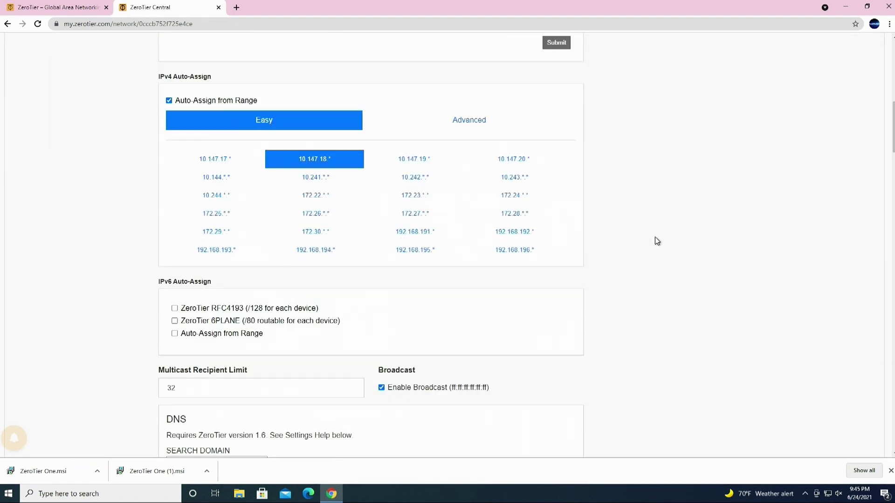
pyautogui.scroll(-7, 657, 241)
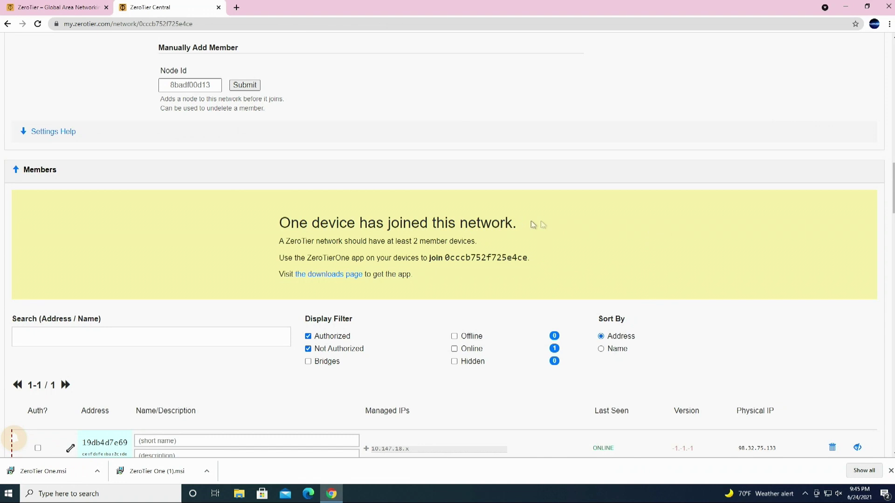
pyautogui.scroll(-2, 628, 239)
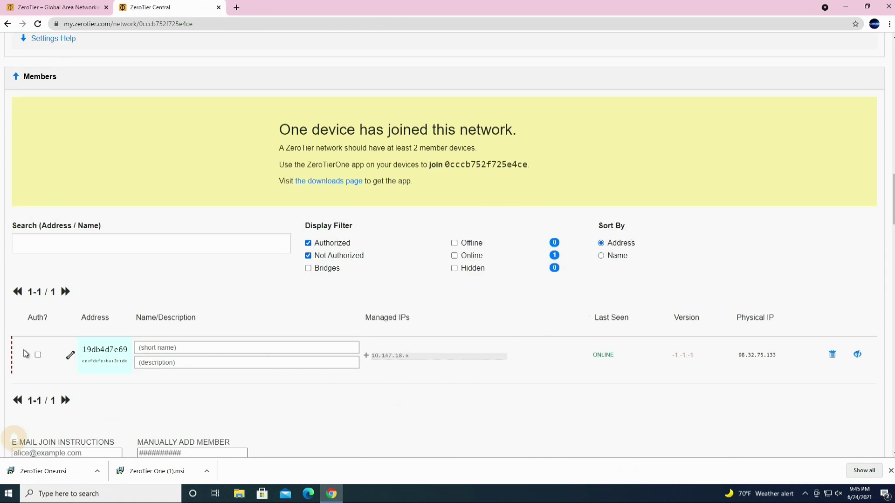
pyautogui.click(38, 357)
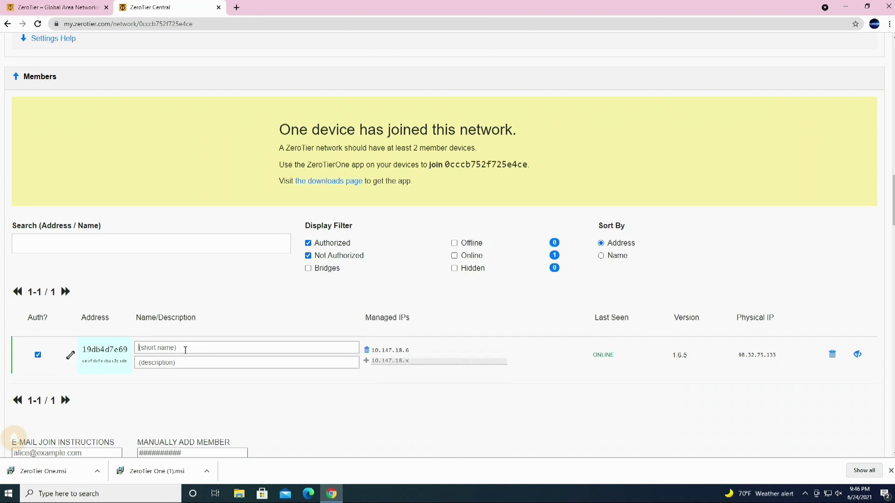
pyautogui.write('Desktopop')
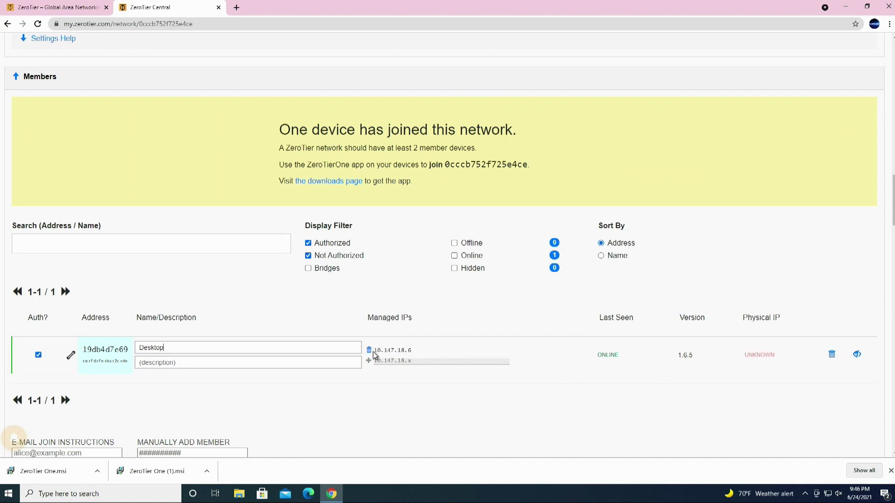
pyautogui.moveTo(373, 351); pyautogui.dragTo(418, 350)
pyautogui.click(419, 350)
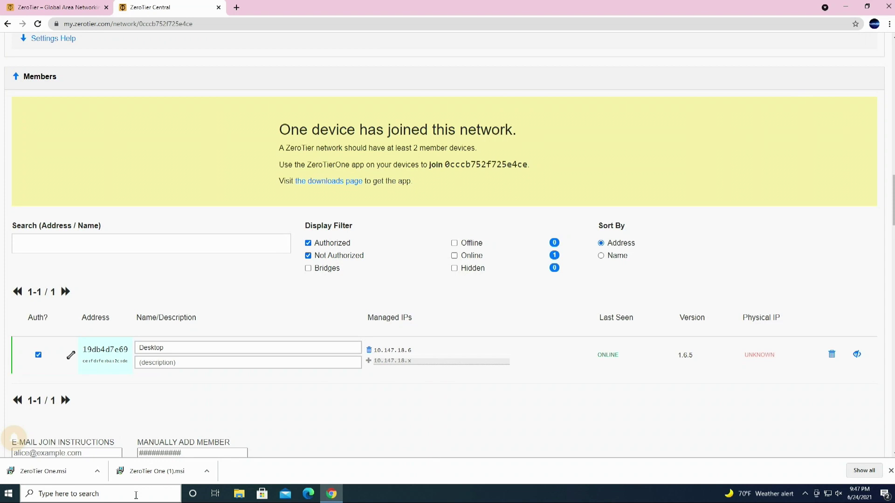
# Step: Open Command Prompt via cmd search and run ipconfig to list the adapter configuration
pyautogui.click(135, 495)
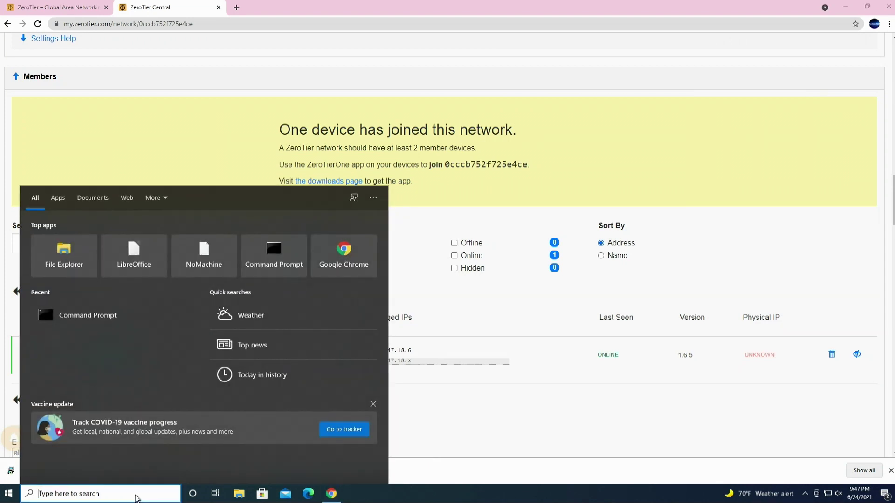
pyautogui.write('cmd')
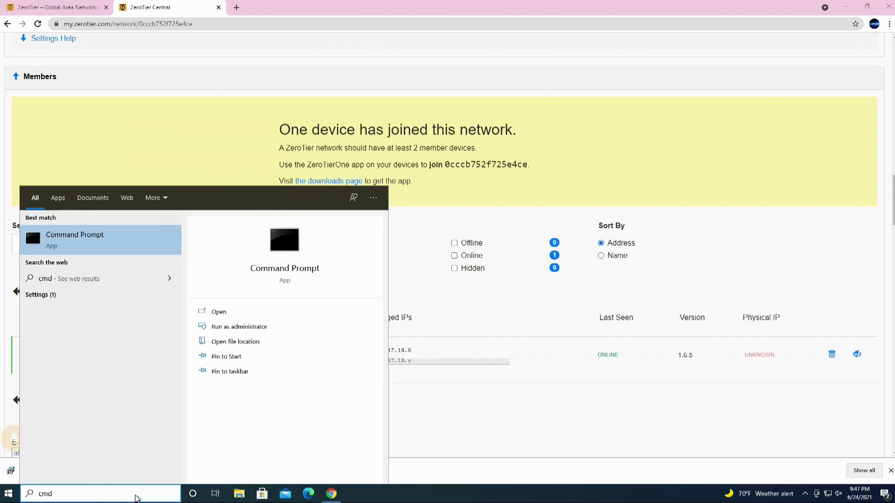
pyautogui.press('Return')
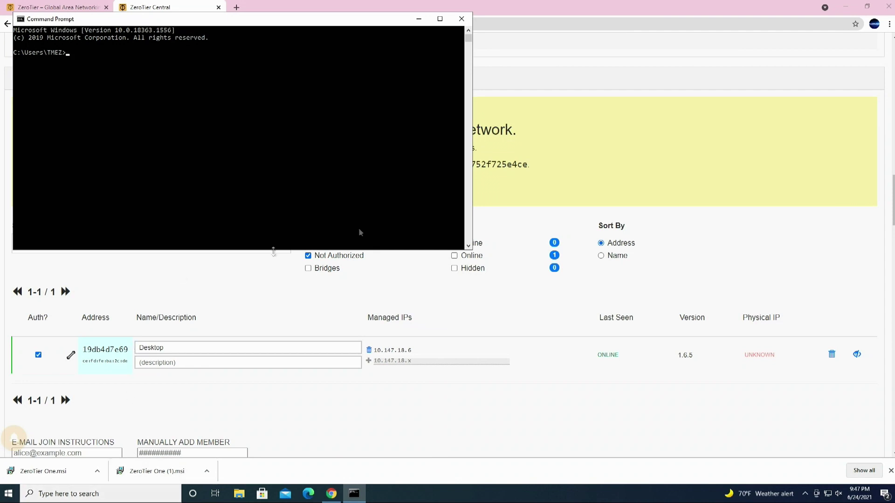
pyautogui.moveTo(370, 49); pyautogui.dragTo(549, 118)
pyautogui.write('ip')
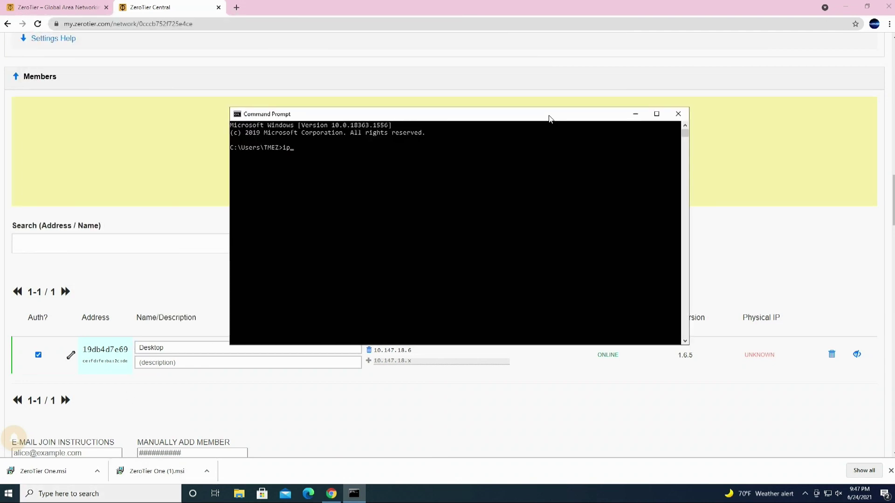
pyautogui.write('config')
pyautogui.press('Return')
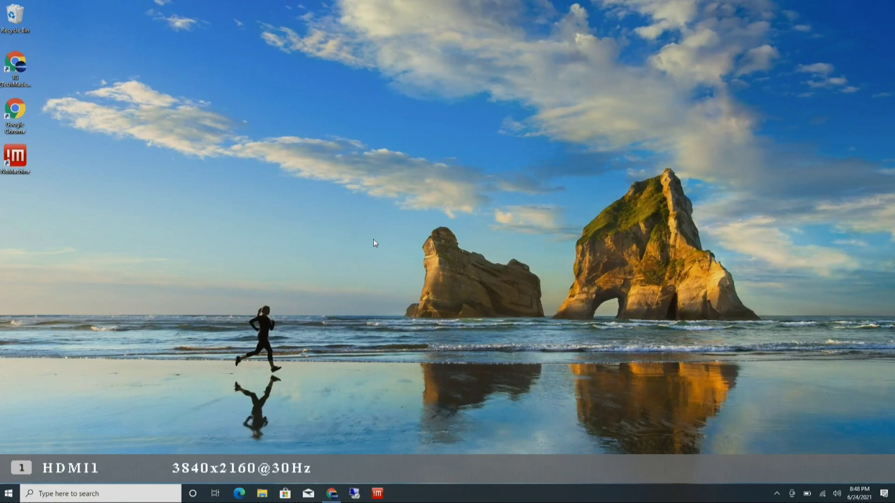
# Step: Download the Windows ZeroTier One.msi from the 'ZeroTier Runs On' section, then minimize Chrome
pyautogui.click(332, 494)
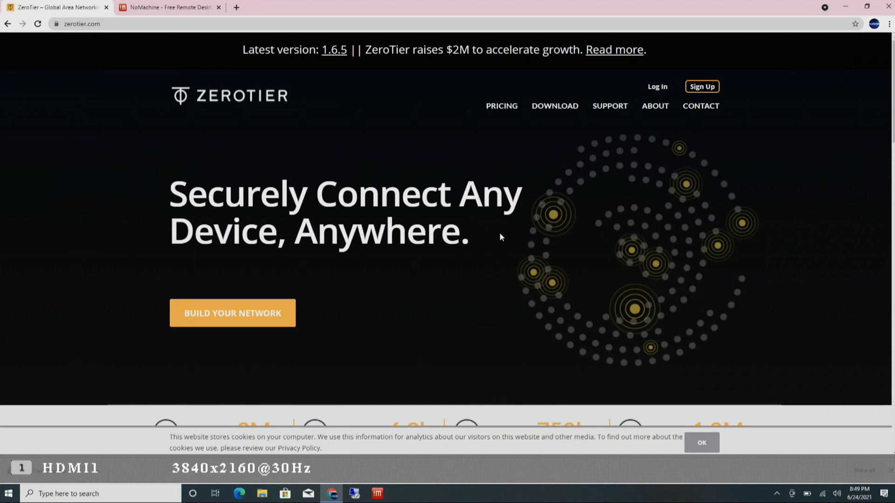
pyautogui.scroll(-15, 500, 233)
pyautogui.scroll(-10, 501, 237)
pyautogui.scroll(1, 501, 233)
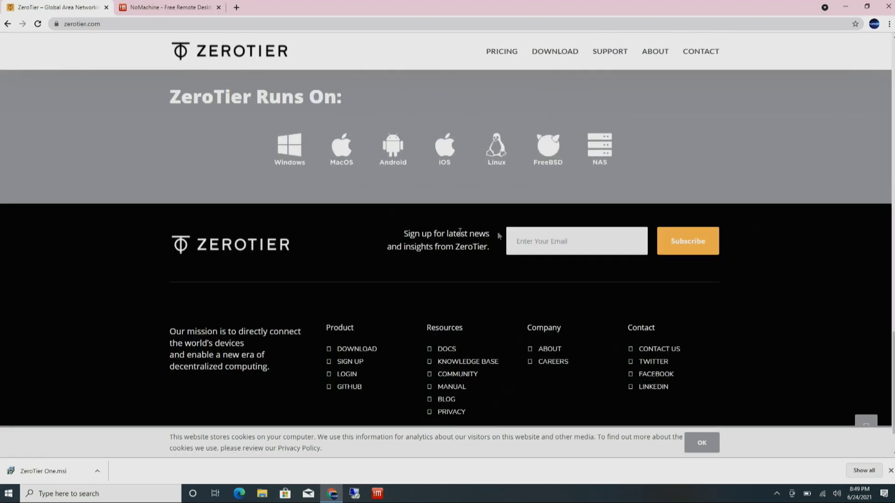
pyautogui.click(287, 151)
pyautogui.click(845, 7)
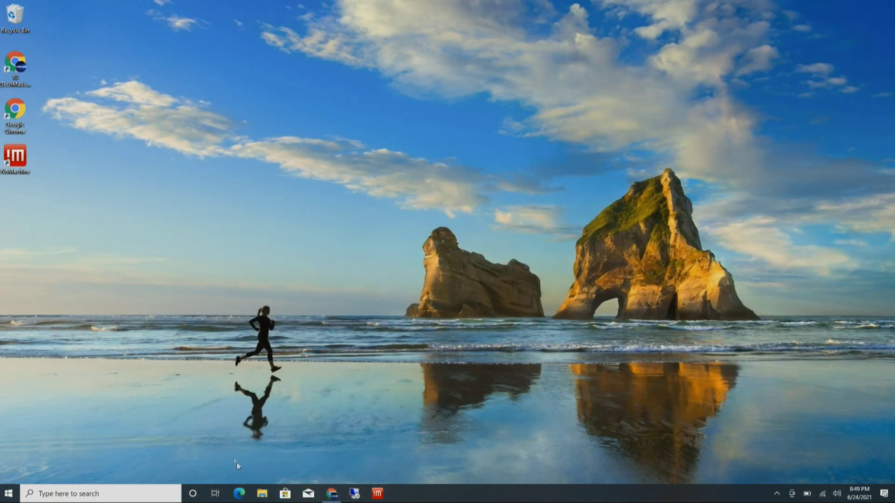
# Step: Run ZeroTier One from Downloads, approve UAC, and confirm Installation Complete with OK
pyautogui.click(262, 493)
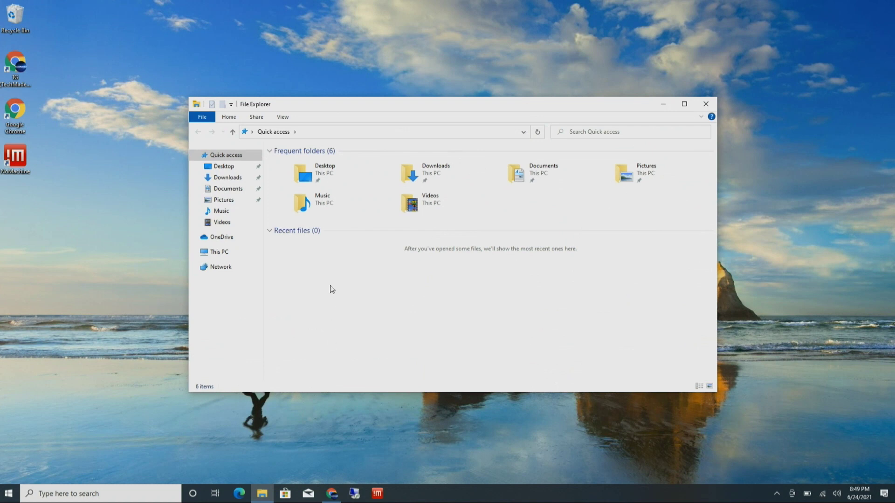
pyautogui.click(227, 177)
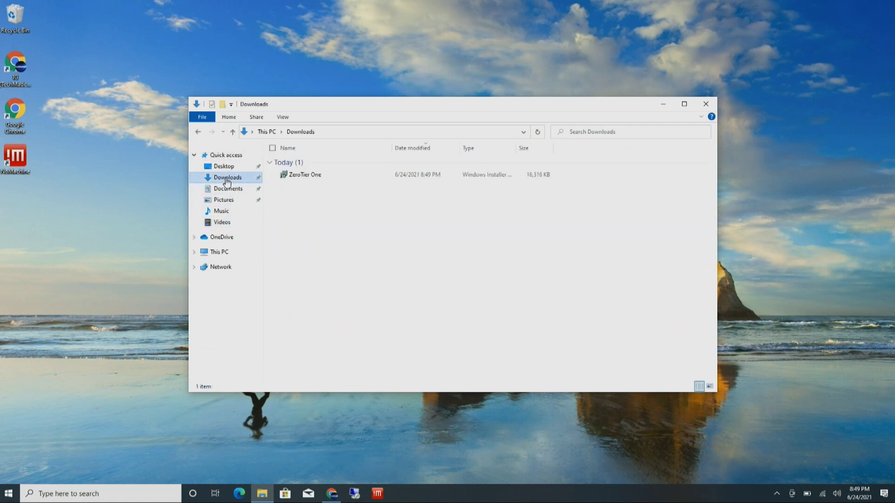
pyautogui.doubleClick(301, 177)
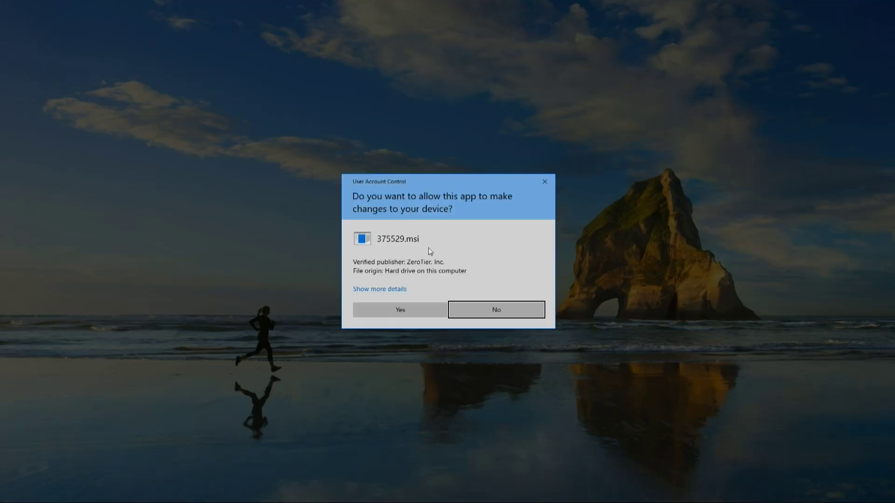
pyautogui.click(415, 302)
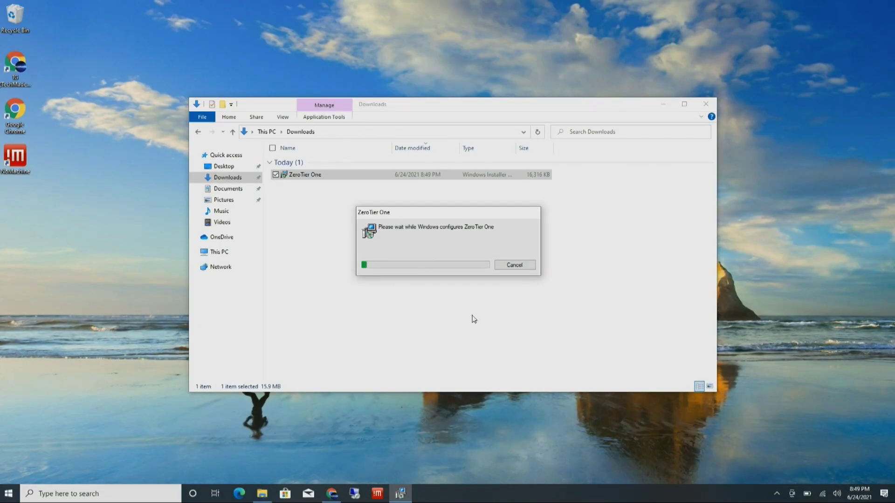
pyautogui.click(705, 108)
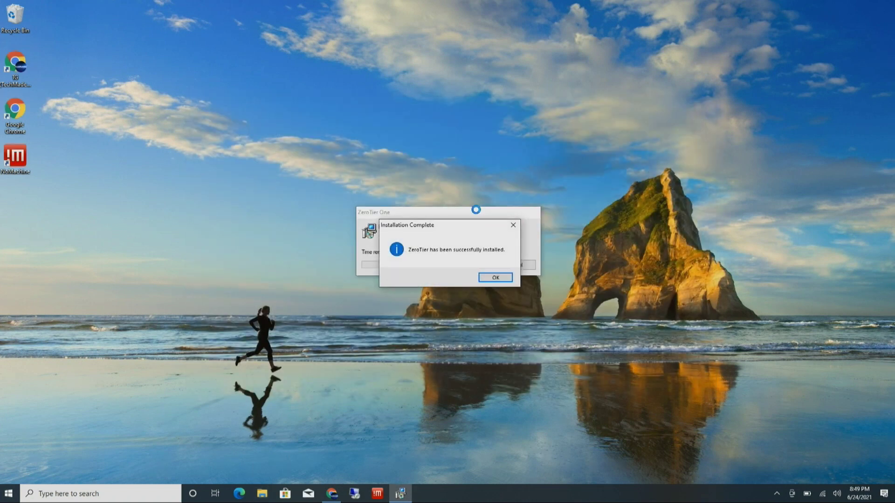
pyautogui.click(489, 277)
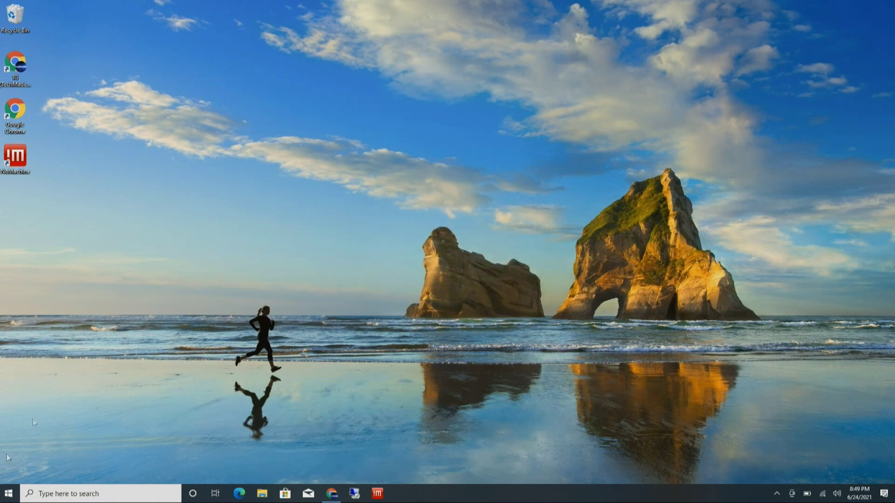
pyautogui.click(8, 497)
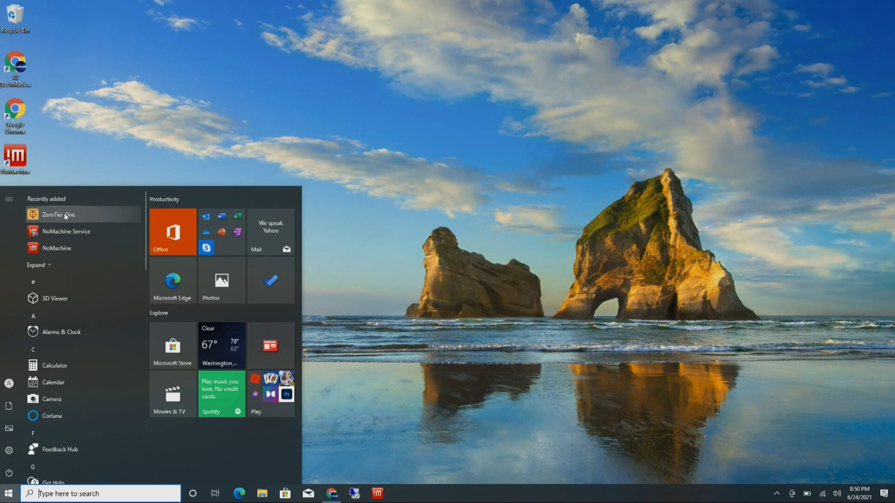
pyautogui.scroll(-15, 105, 269)
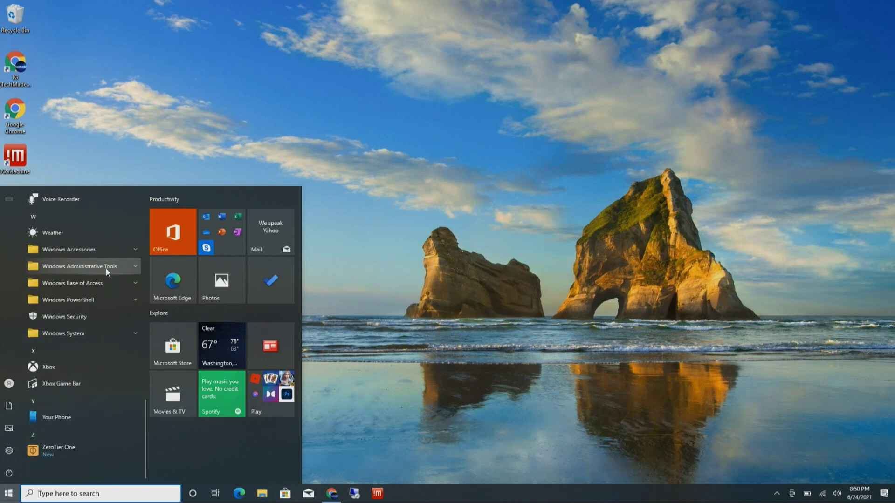
pyautogui.scroll(15, 105, 269)
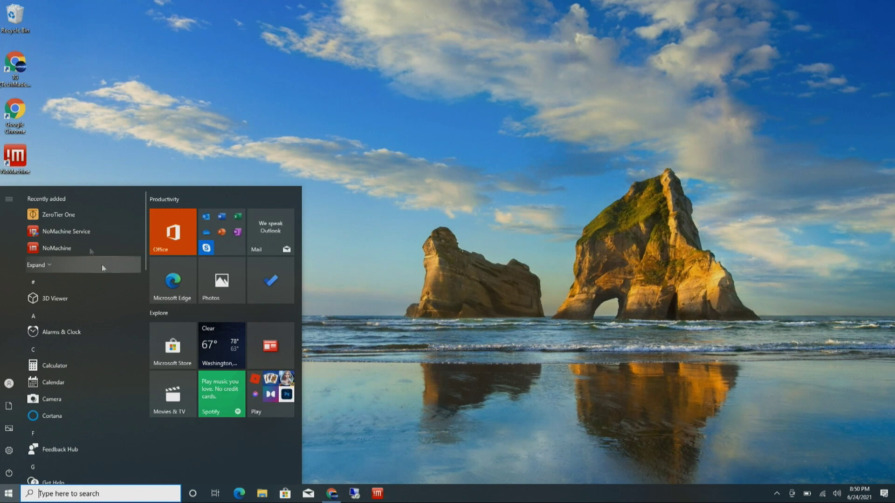
pyautogui.click(58, 212)
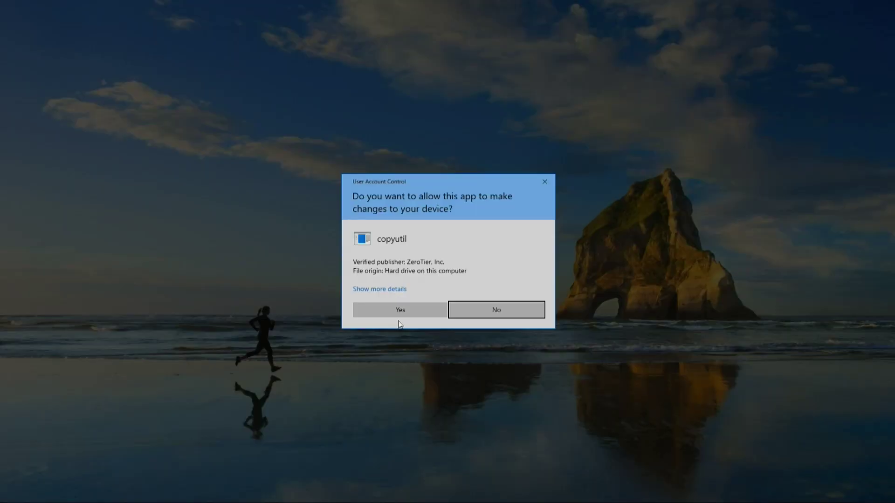
pyautogui.click(409, 308)
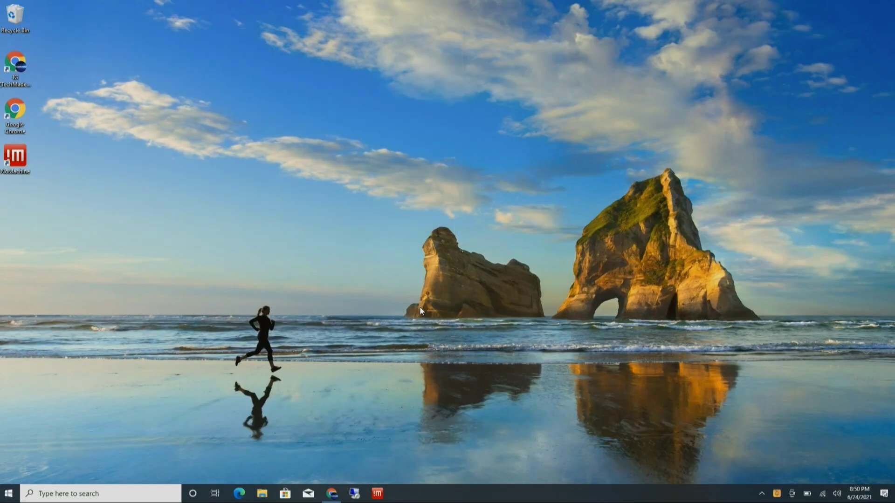
pyautogui.click(764, 494)
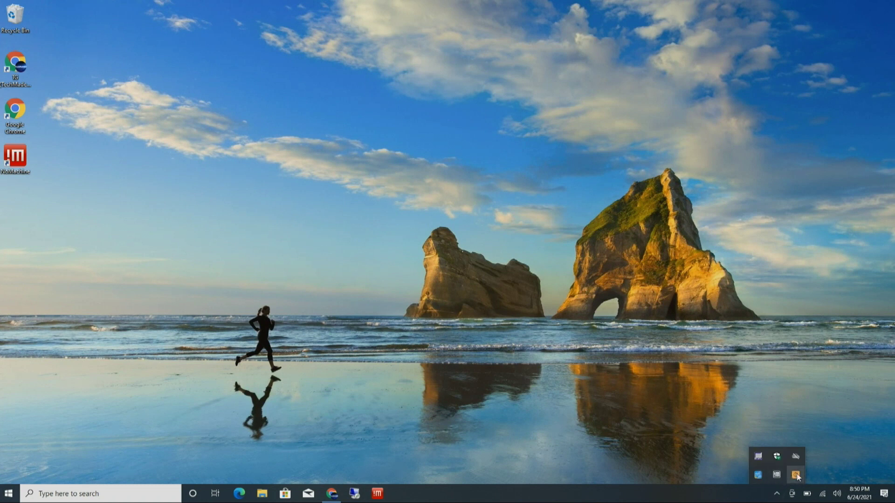
pyautogui.click(796, 475)
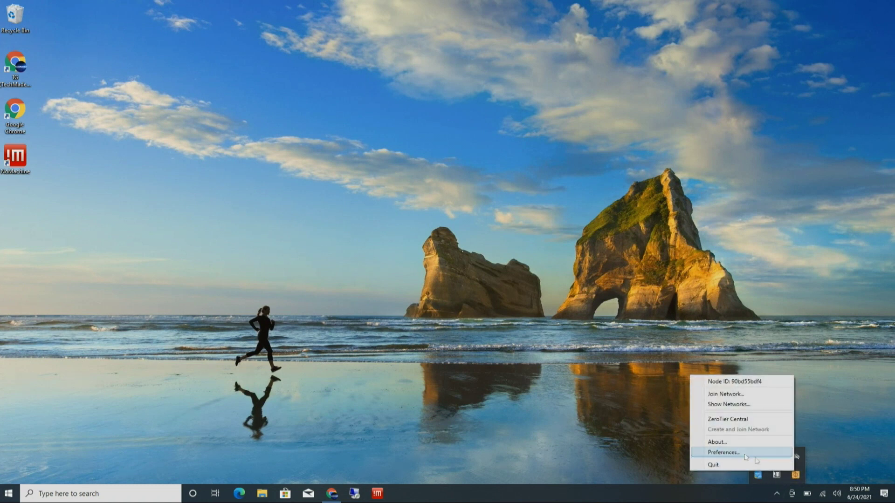
pyautogui.click(734, 452)
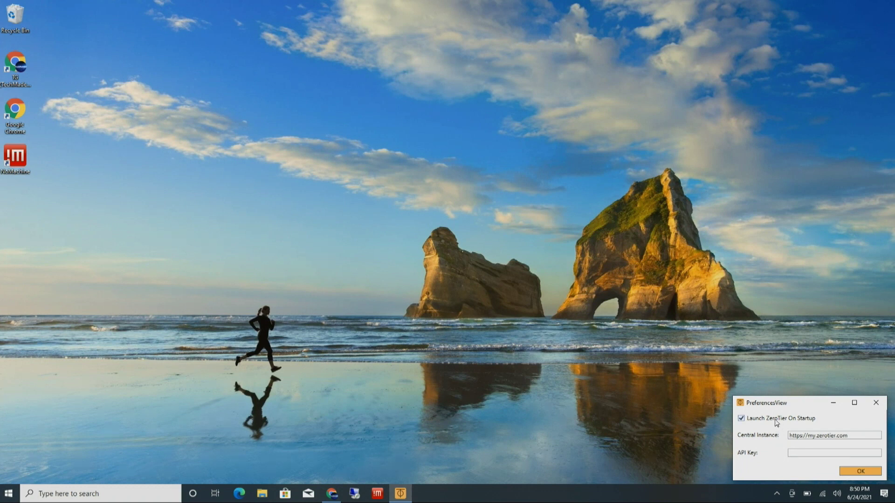
pyautogui.click(876, 403)
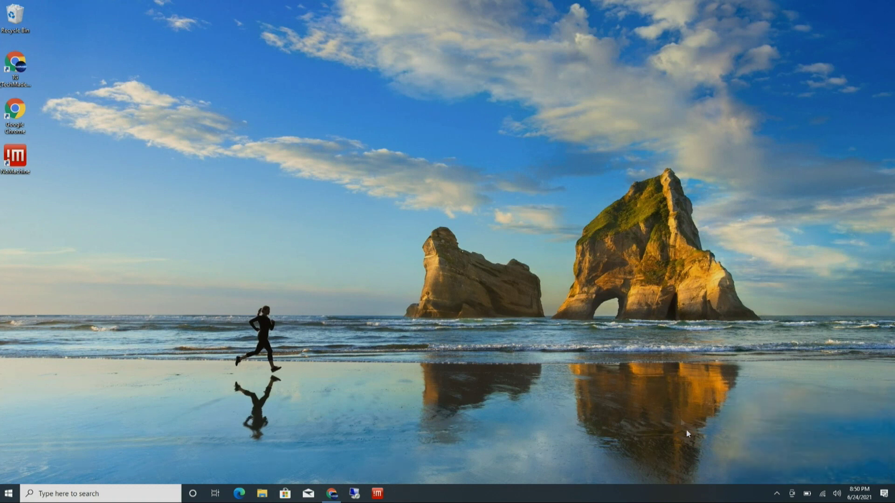
# Step: Switch to the ZeroTier site in Chrome and log in to ZeroTier Central
pyautogui.click(776, 493)
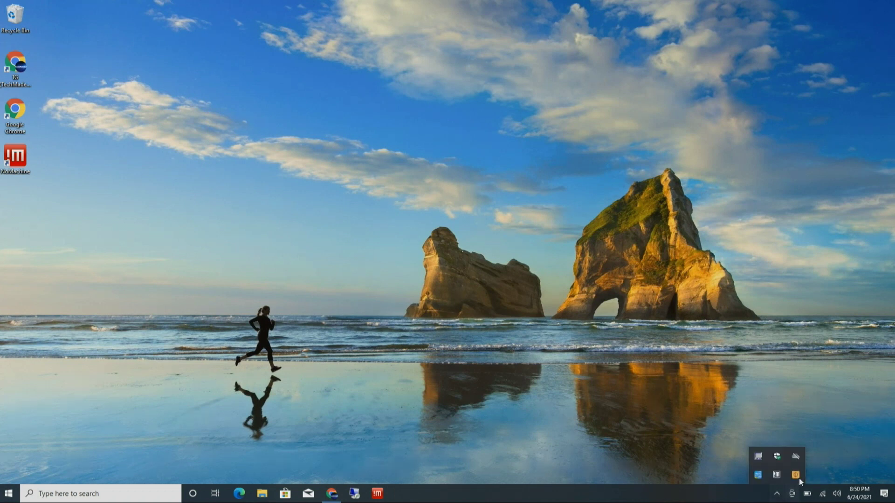
pyautogui.click(525, 400)
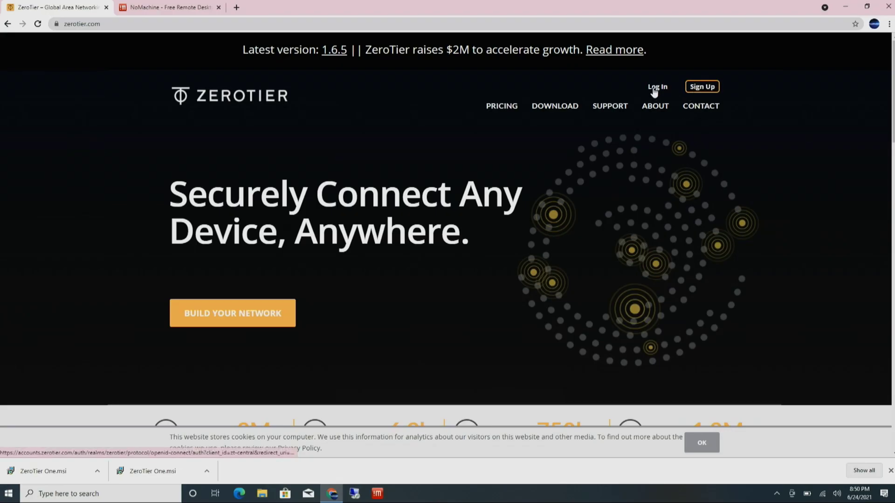
pyautogui.click(652, 93)
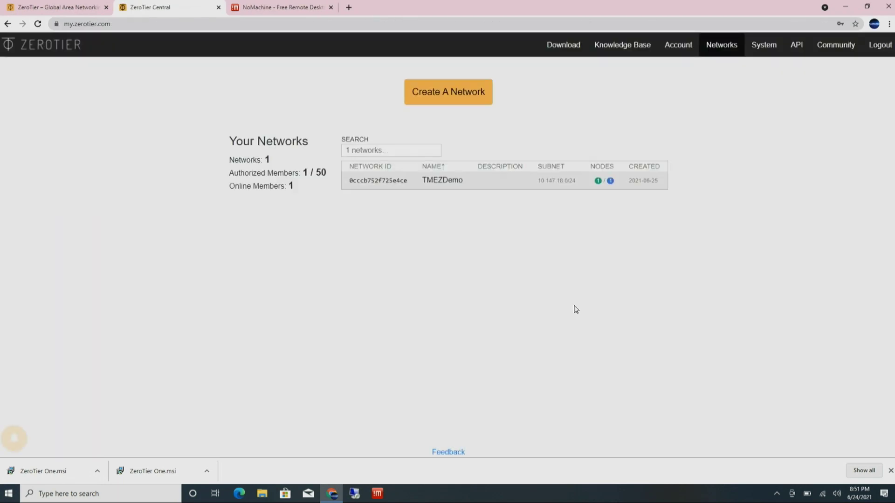
# Step: Copy the TMEZDemo network ID and bring up the ZeroTier One tray menu
pyautogui.moveTo(390, 184)
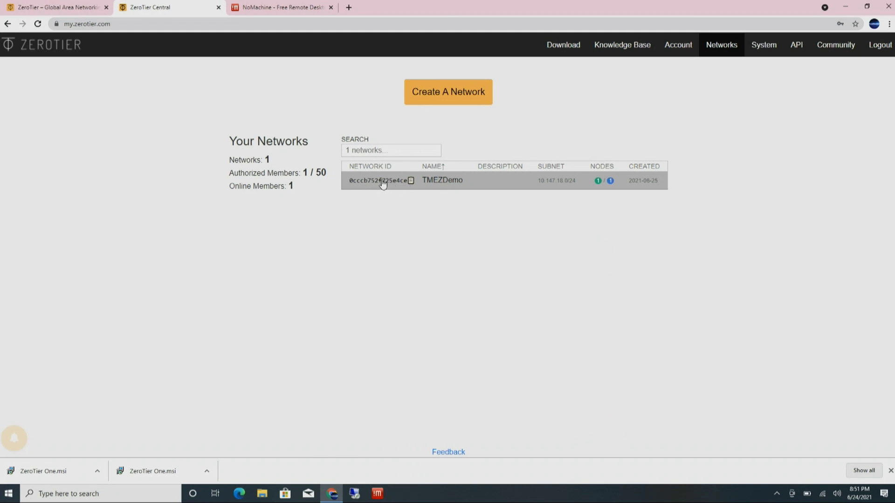
pyautogui.click(412, 181)
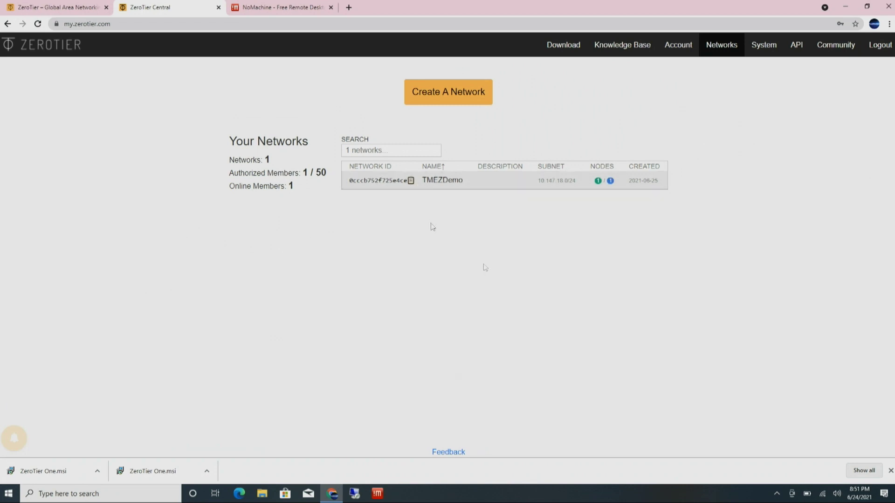
pyautogui.click(776, 493)
pyautogui.rightClick(795, 475)
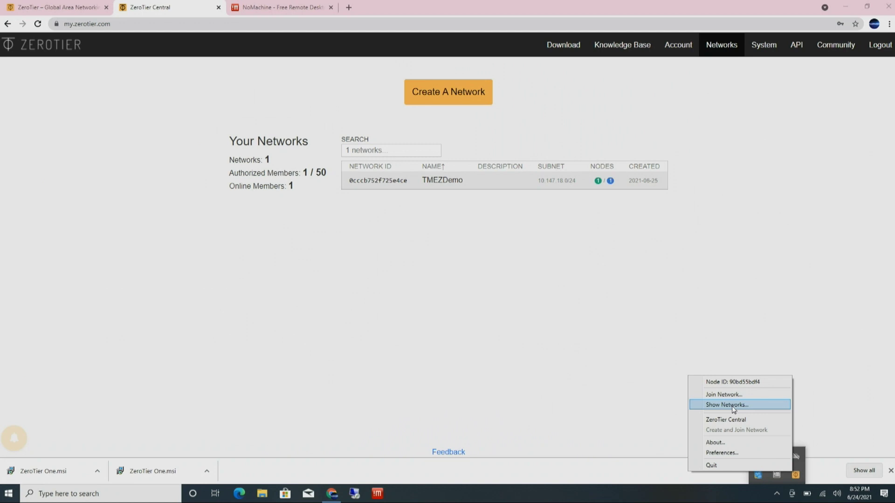
# Step: Paste the copied TMEZDemo network ID into Join Network and join it
pyautogui.click(732, 395)
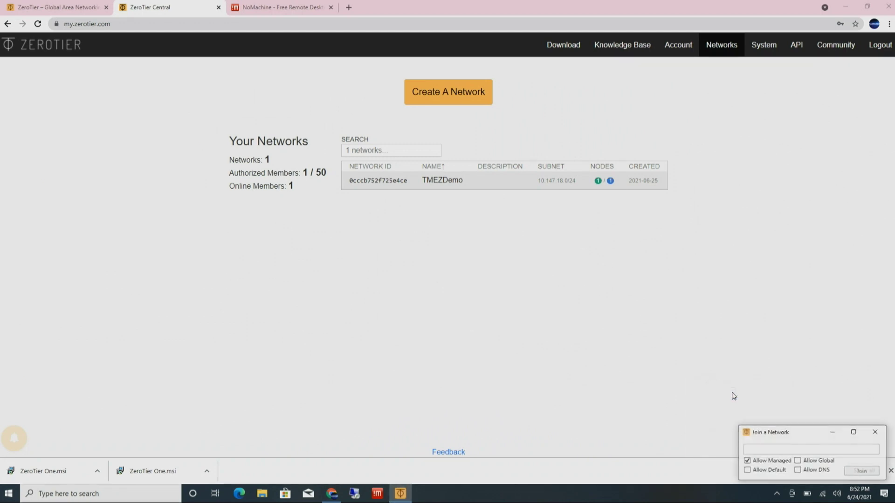
pyautogui.rightClick(768, 449)
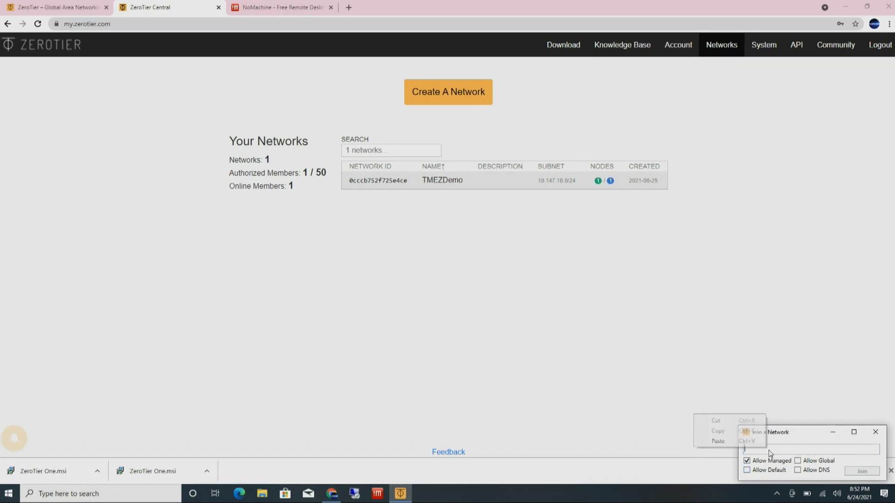
pyautogui.click(744, 442)
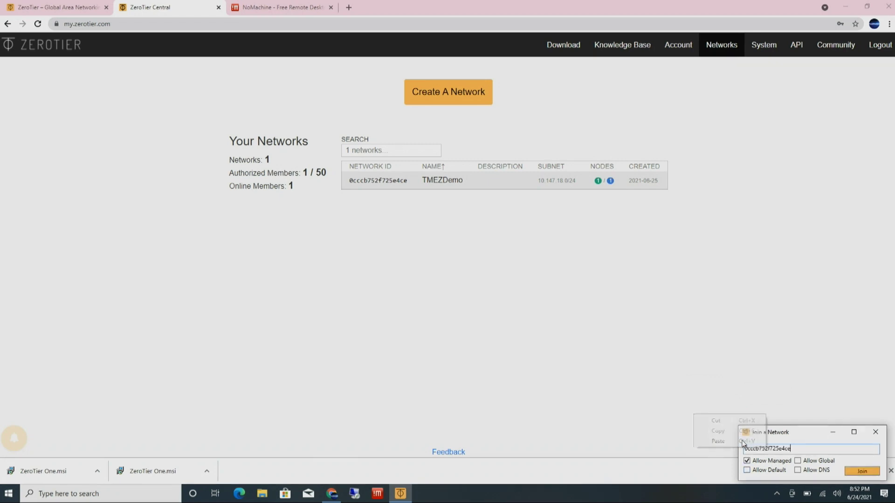
pyautogui.click(851, 471)
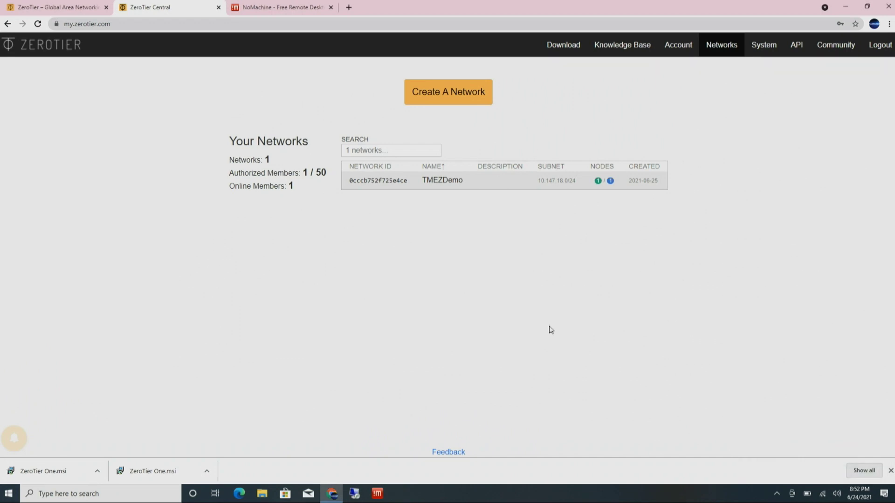
pyautogui.click(377, 187)
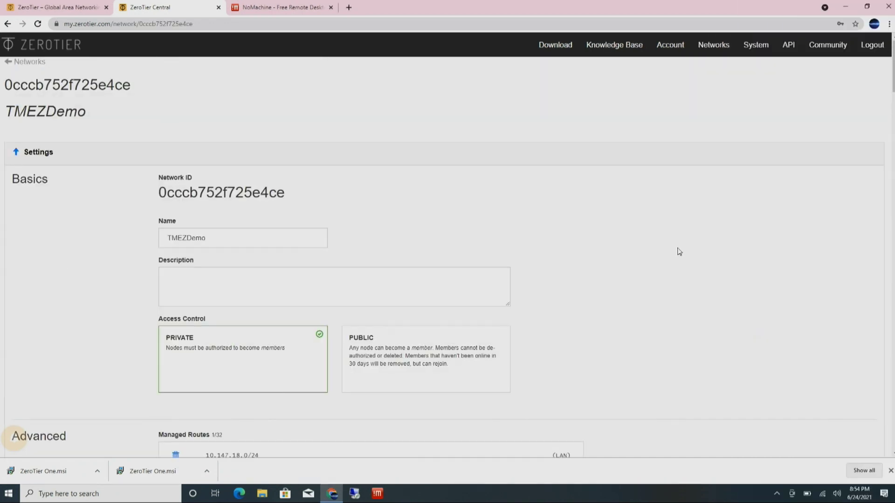
# Step: Authorize the second TMEZDemo member and give it the short name Laptop
pyautogui.scroll(-10, 679, 251)
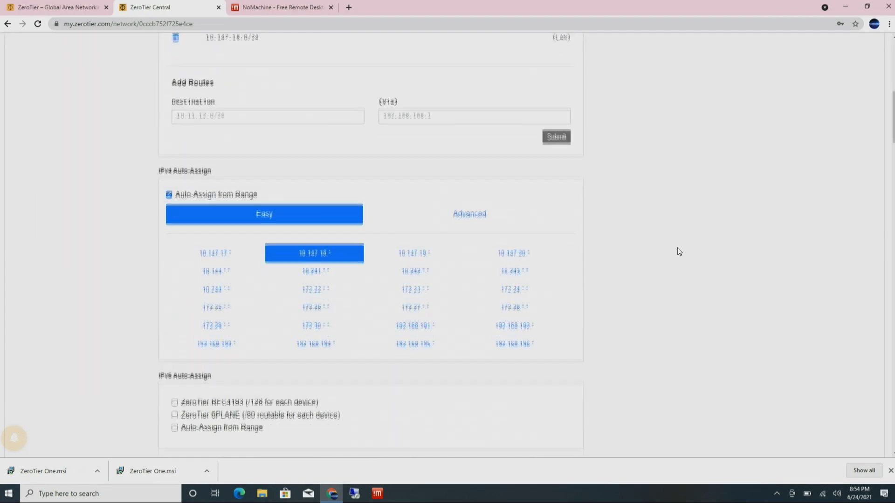
pyautogui.scroll(-10, 679, 252)
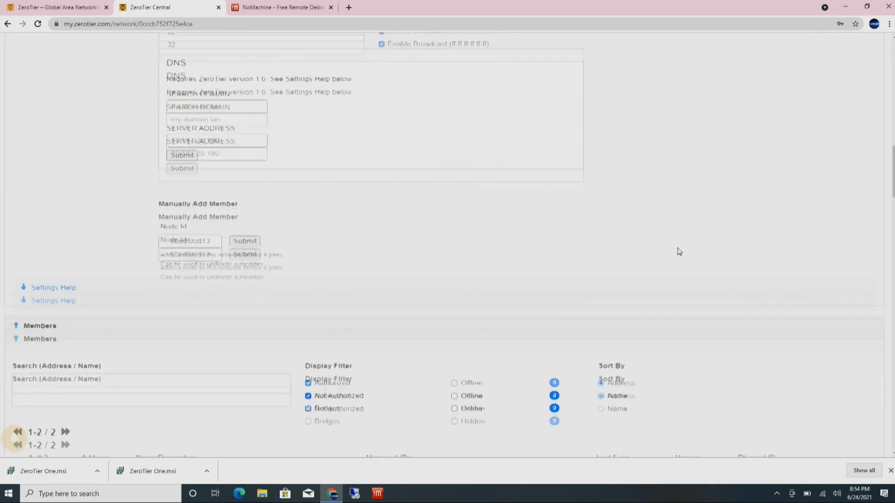
pyautogui.scroll(-3, 679, 251)
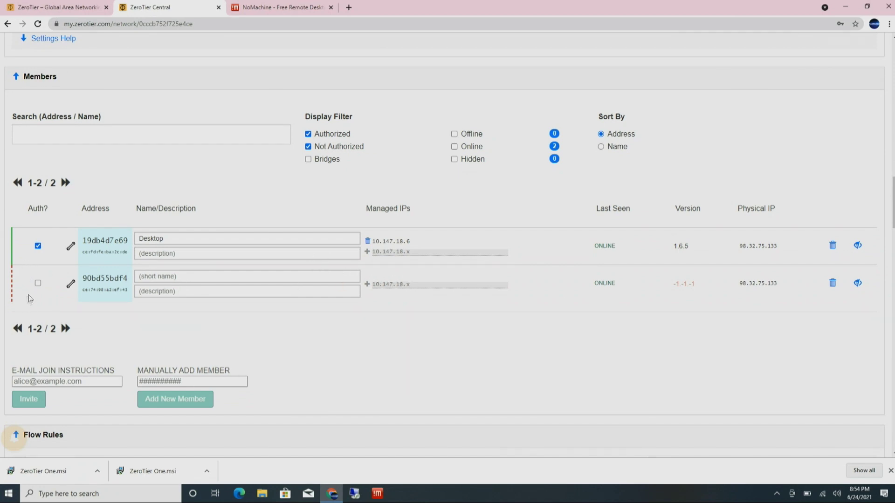
pyautogui.click(37, 284)
pyautogui.write('Laptop')
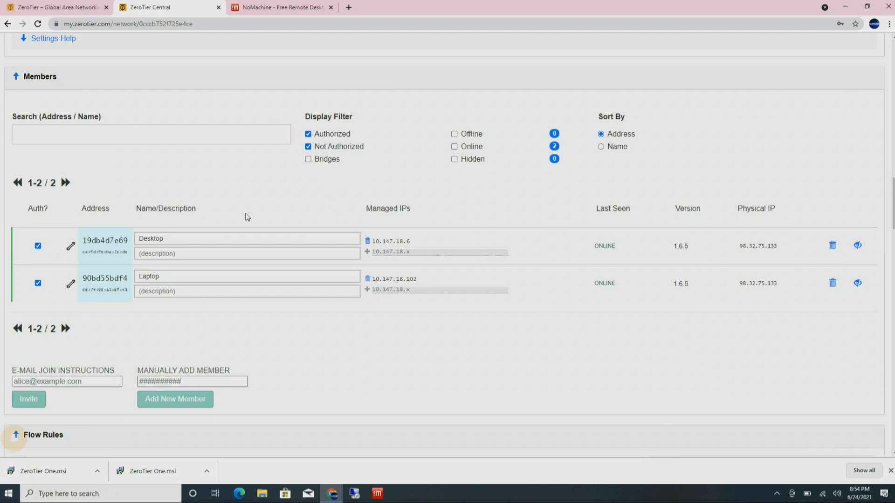
# Step: Begin entering a new managed IP for Laptop alongside 10.147.18.102
pyautogui.moveTo(421, 278)
pyautogui.mouseDown()
pyautogui.moveTo(371, 280)
pyautogui.moveTo(410, 282)
pyautogui.mouseUp()
pyautogui.click(428, 291)
pyautogui.write('47.18')
# Step: Add 10.147.18.15 as Laptop's managed IP, delete 10.147.18.102, and minimize the browser
pyautogui.write('.15')
pyautogui.click(367, 289)
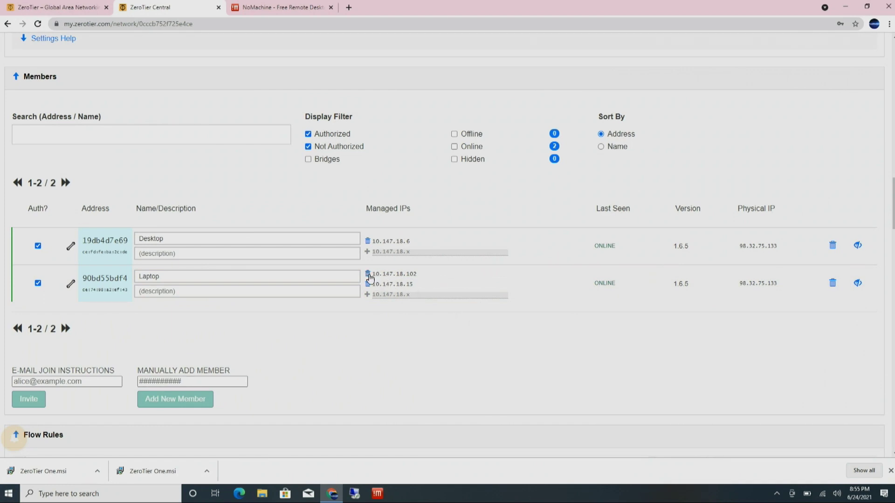
pyautogui.moveTo(417, 285); pyautogui.dragTo(385, 278)
pyautogui.click(417, 274)
pyautogui.click(367, 274)
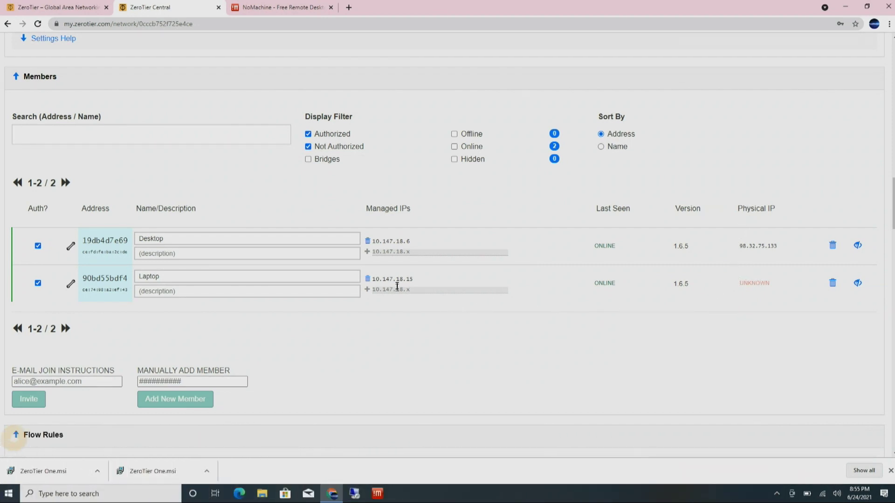
pyautogui.moveTo(373, 279); pyautogui.dragTo(445, 281)
pyautogui.click(843, 8)
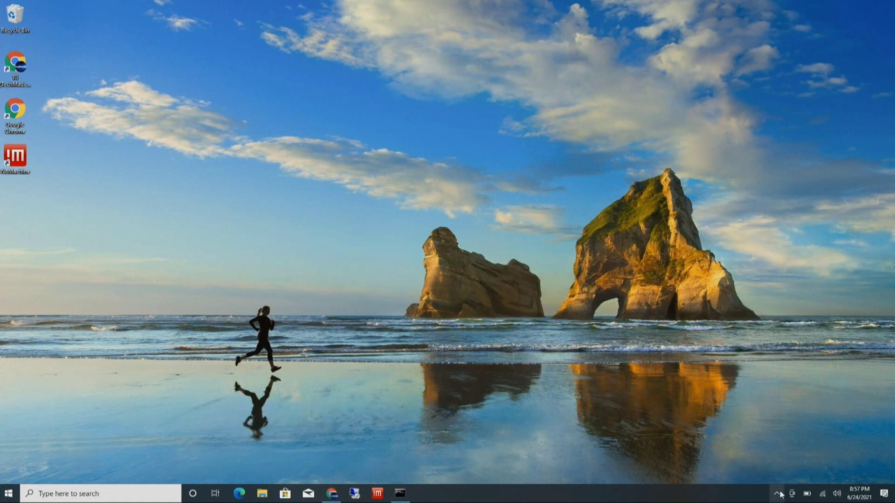
# Step: Disconnect Wi-Fi from ASUS_2G and connect to TG Pixel with Connect automatically off
pyautogui.click(824, 494)
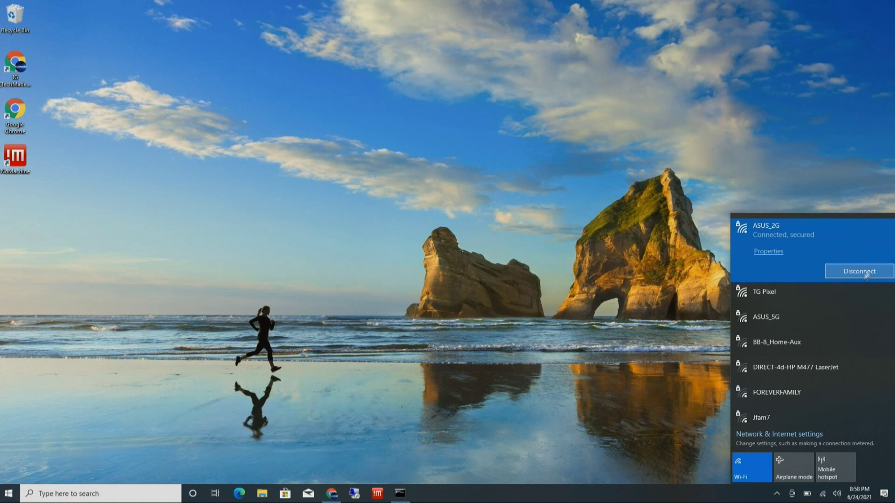
pyautogui.click(865, 273)
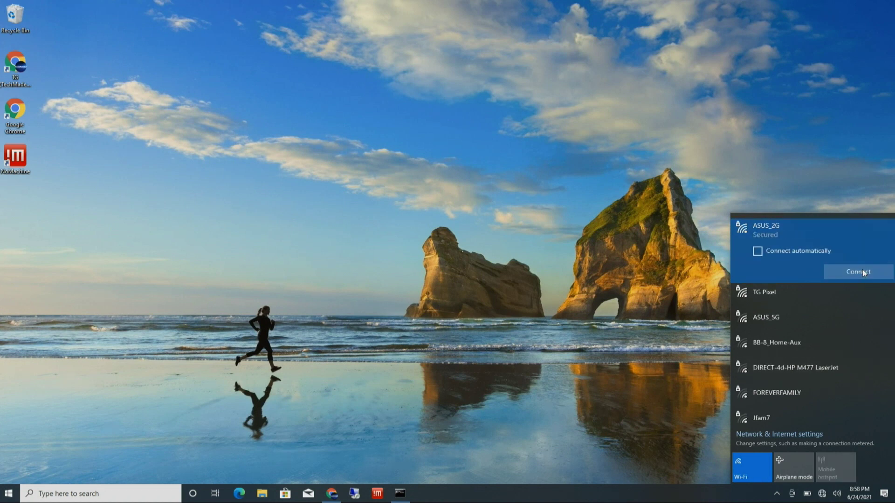
pyautogui.click(762, 295)
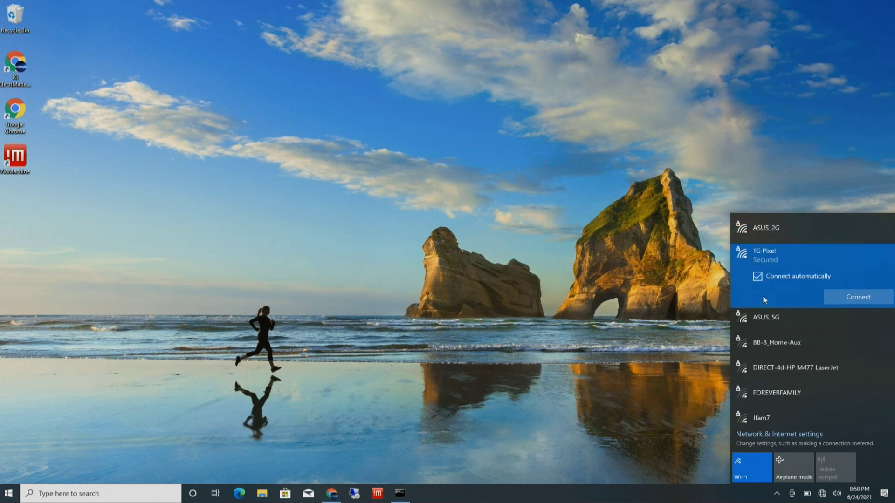
pyautogui.click(800, 279)
pyautogui.click(834, 295)
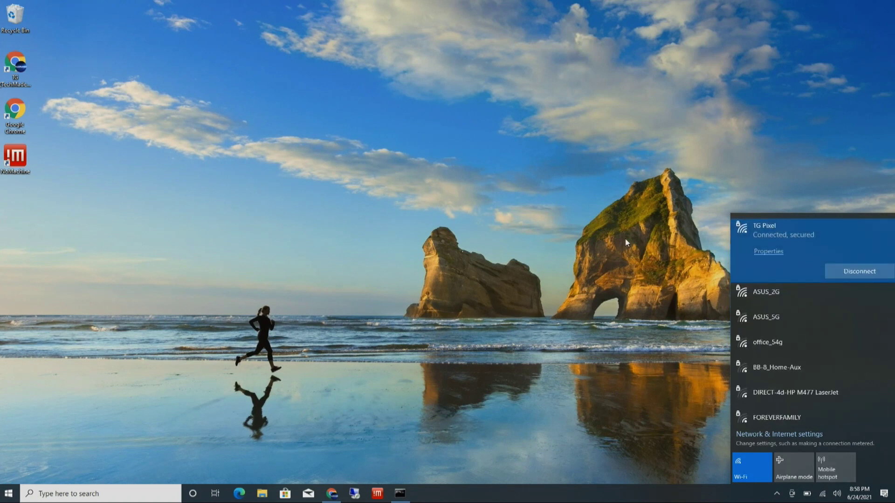
pyautogui.click(625, 238)
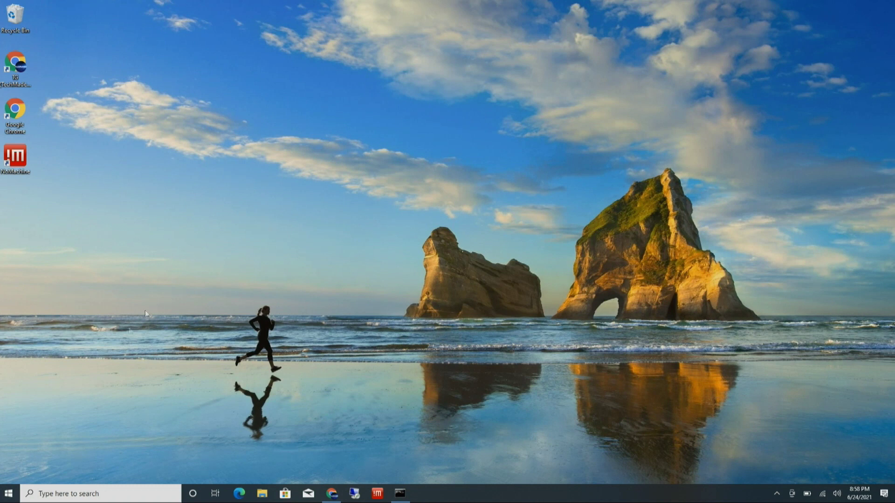
pyautogui.click(10, 494)
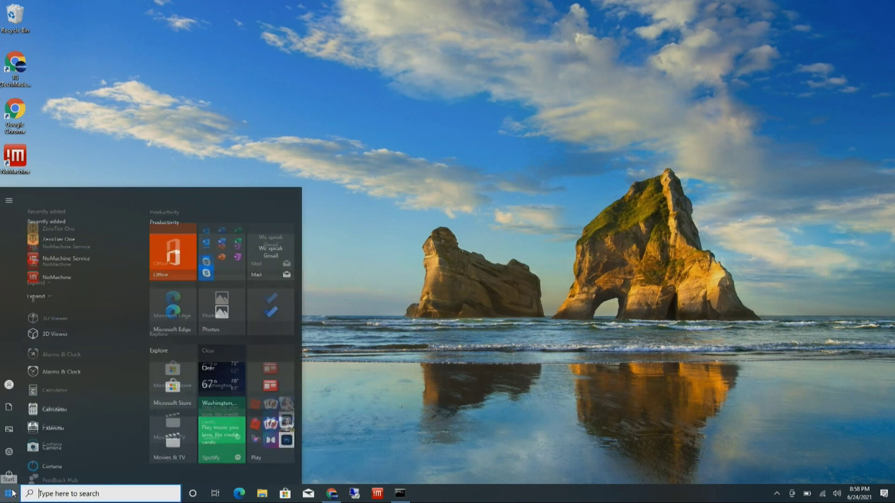
pyautogui.click(7, 451)
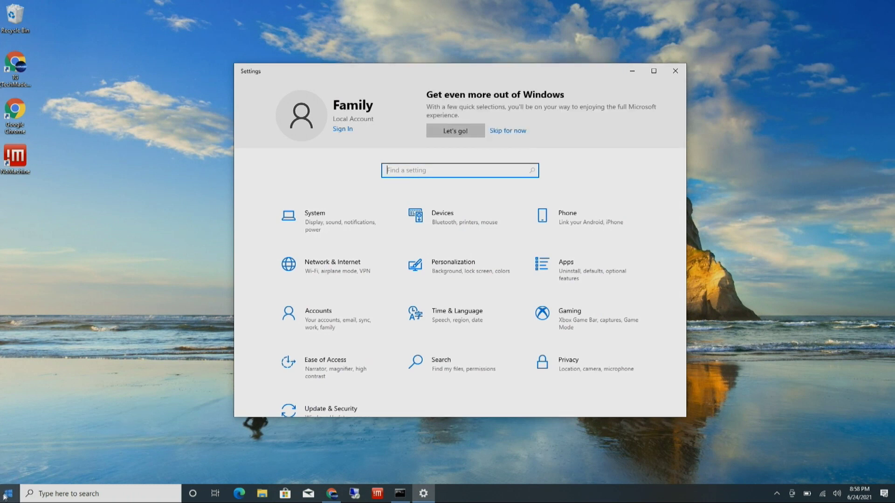
pyautogui.click(8, 494)
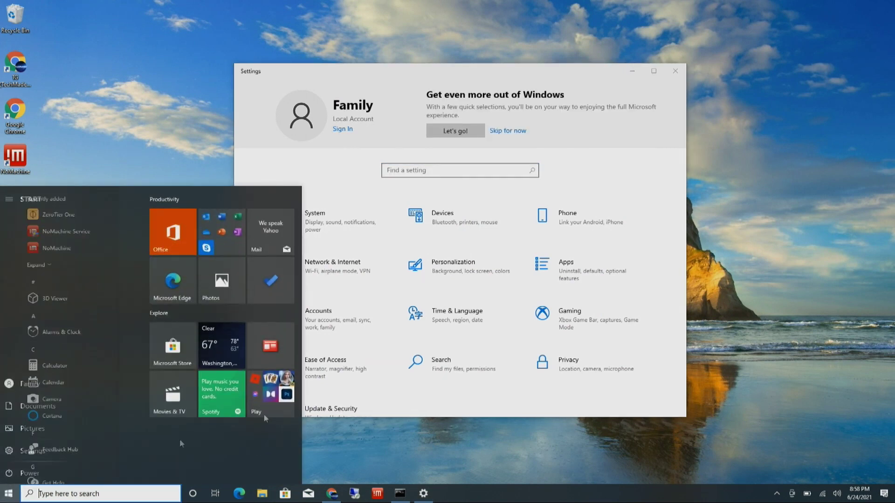
pyautogui.click(352, 269)
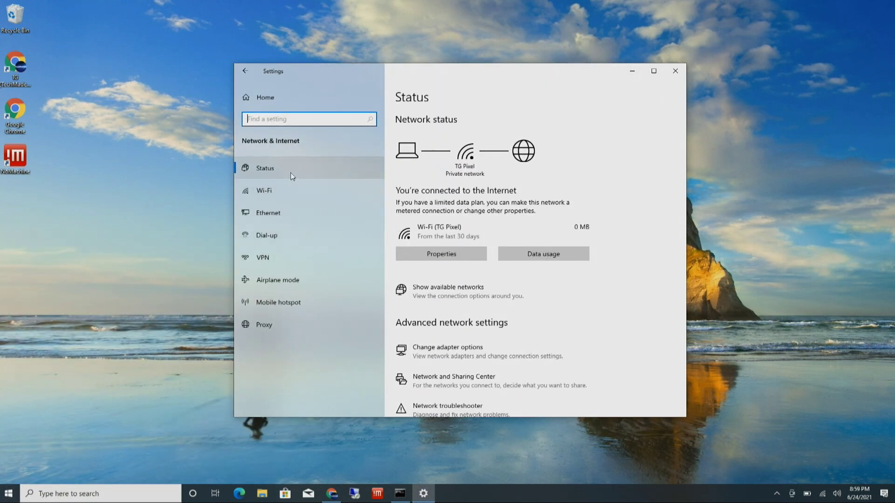
pyautogui.click(439, 254)
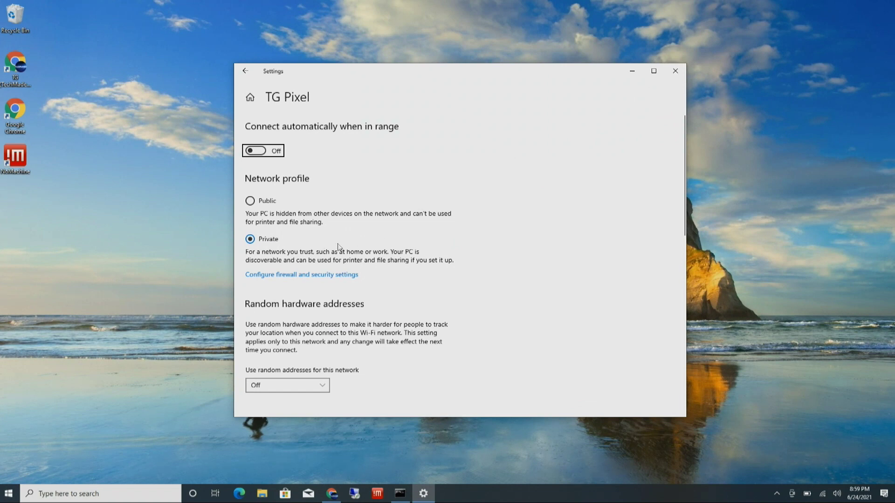
pyautogui.click(673, 73)
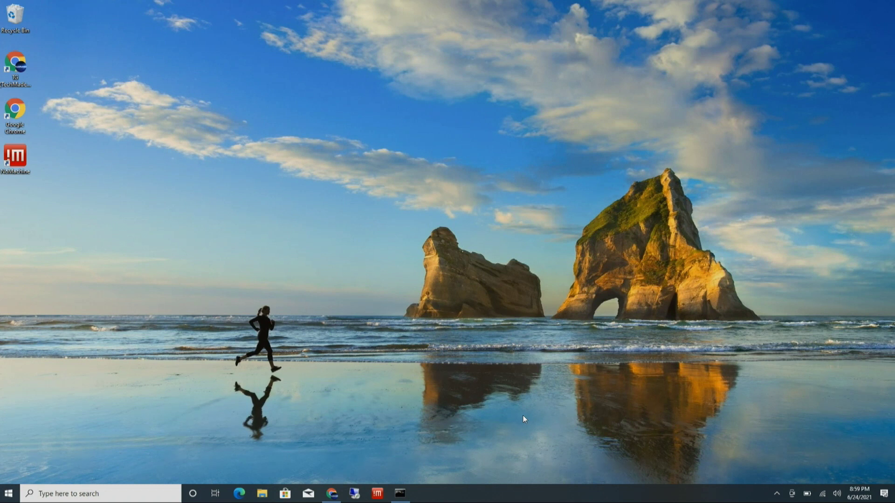
# Step: Highlight the Desktop member's MAC address and managed IP 10.147.18.6, then minimize the browser
pyautogui.click(336, 496)
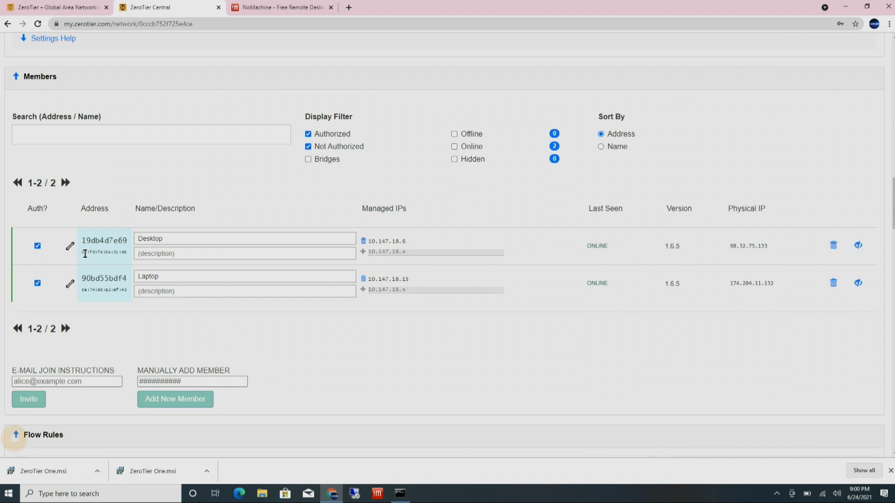
pyautogui.moveTo(83, 257); pyautogui.dragTo(131, 259)
pyautogui.moveTo(411, 242); pyautogui.dragTo(368, 249)
pyautogui.click(841, 8)
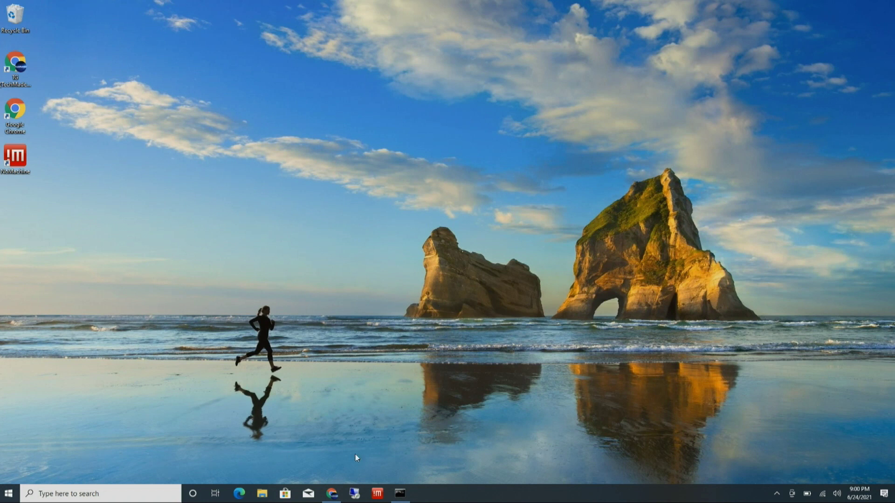
# Step: Open Remote Desktop Connection and confirm the Desktop member's managed IP now ends in 25
pyautogui.click(354, 494)
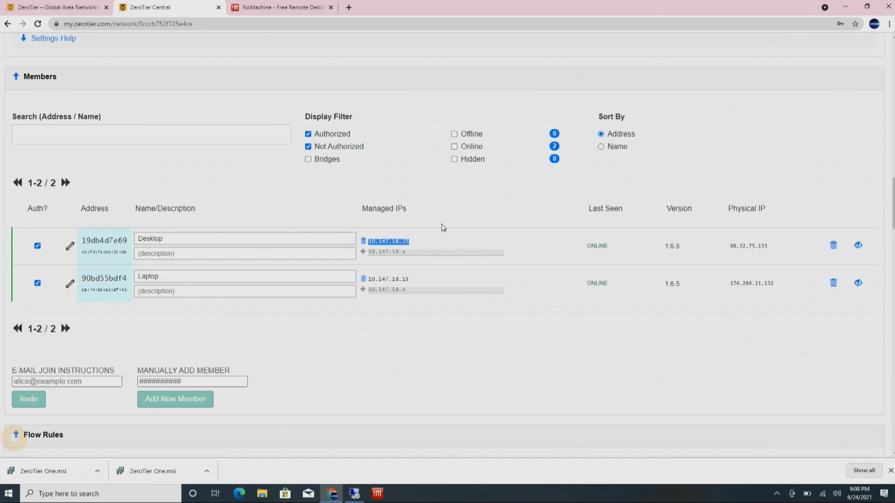
pyautogui.click(413, 241)
pyautogui.moveTo(409, 242); pyautogui.dragTo(401, 241)
pyautogui.click(546, 219)
pyautogui.click(845, 9)
# Step: Start a Remote Desktop connection to 10.147.18.25
pyautogui.click(428, 159)
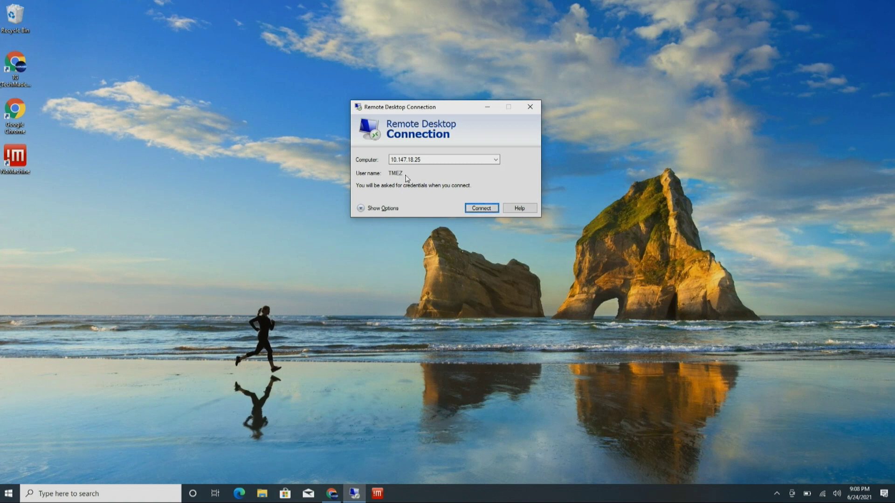
pyautogui.click(365, 208)
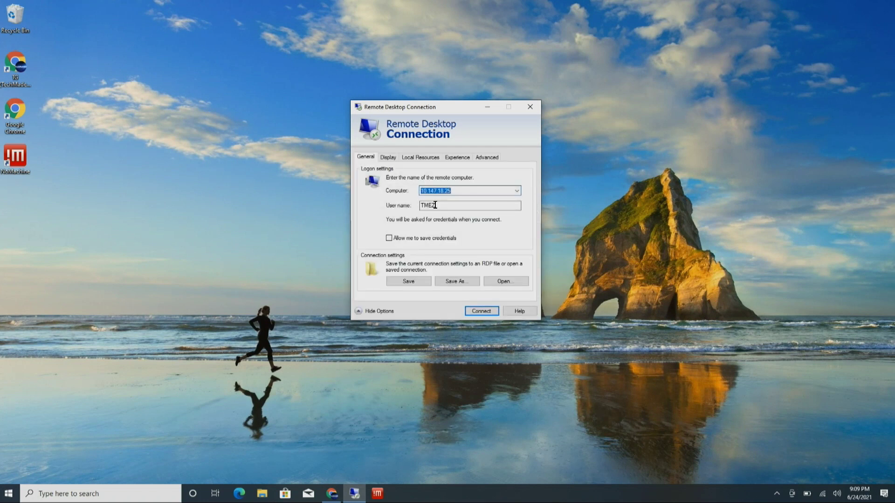
pyautogui.click(480, 312)
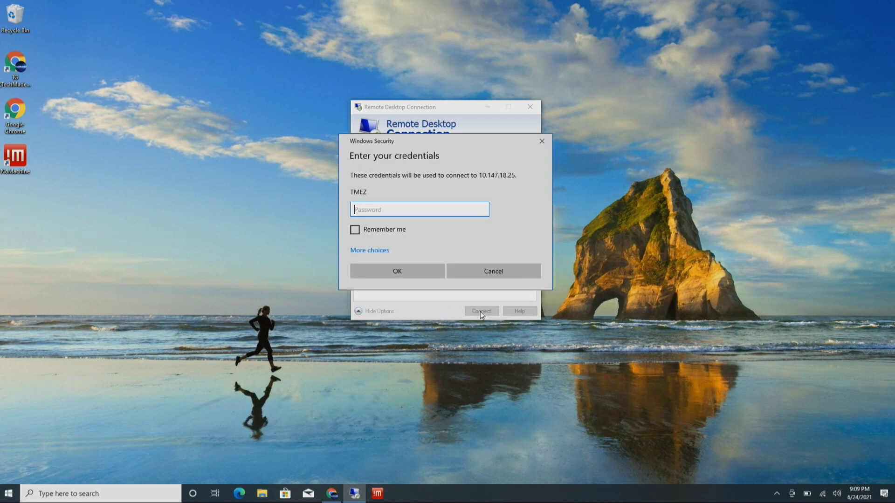
# Step: Sign in with the account password and accept the certificate, ticking Don't ask me again
pyautogui.write('******')
pyautogui.press('Return')
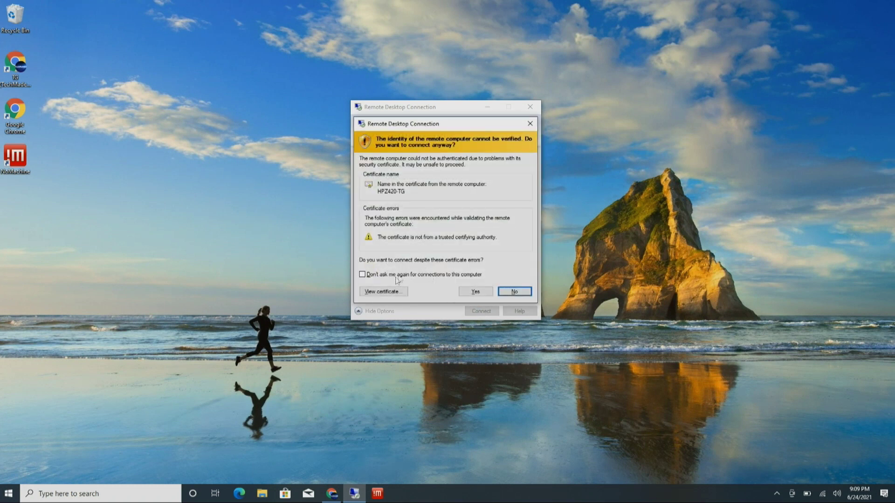
pyautogui.click(364, 275)
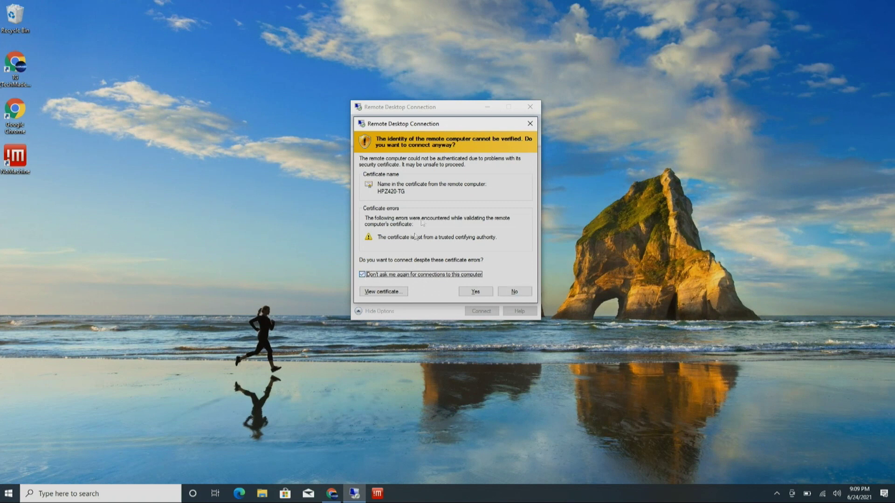
pyautogui.click(475, 292)
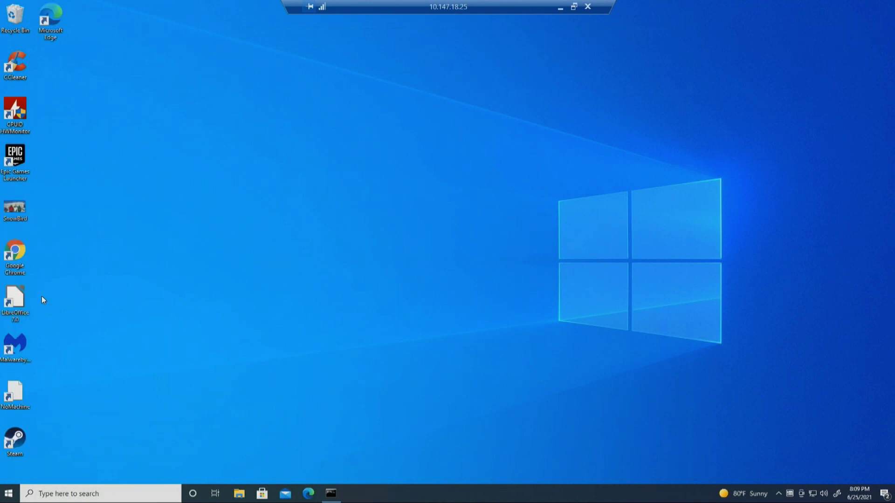
# Step: Open the TEST presentation, type 'ljljk' into the slide title, then save and close
pyautogui.click(26, 303)
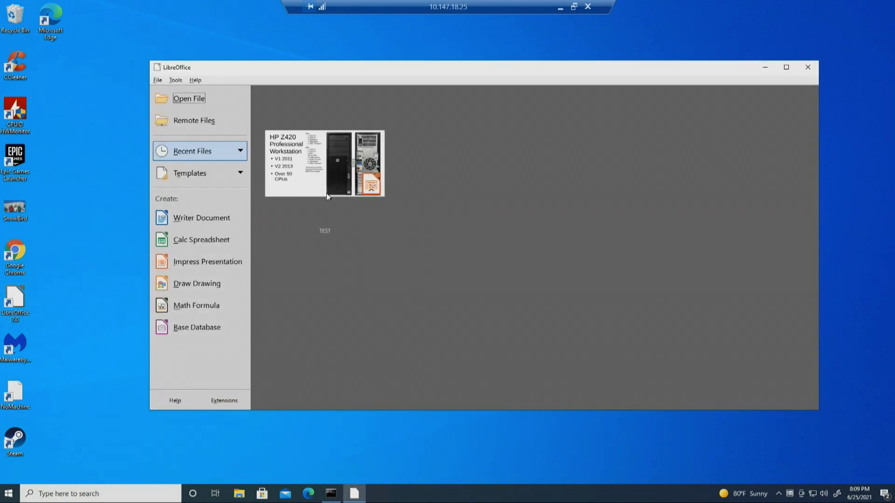
pyautogui.click(322, 182)
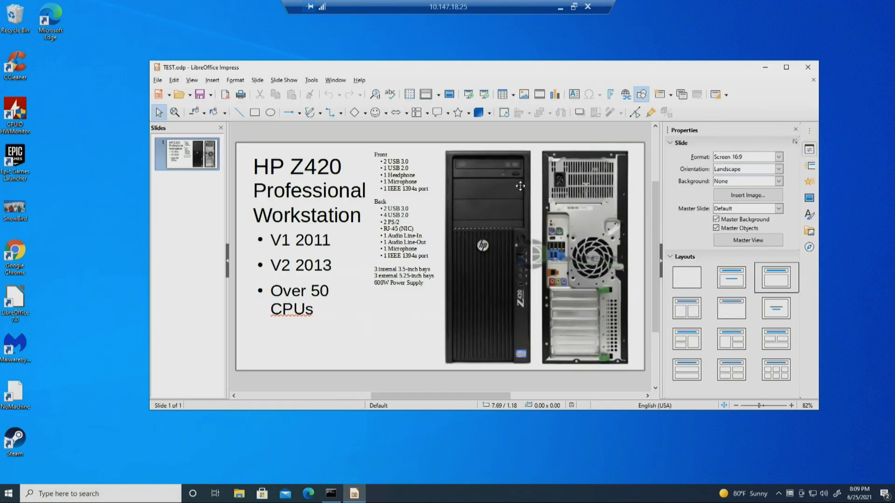
pyautogui.click(316, 189)
pyautogui.write('ljljk')
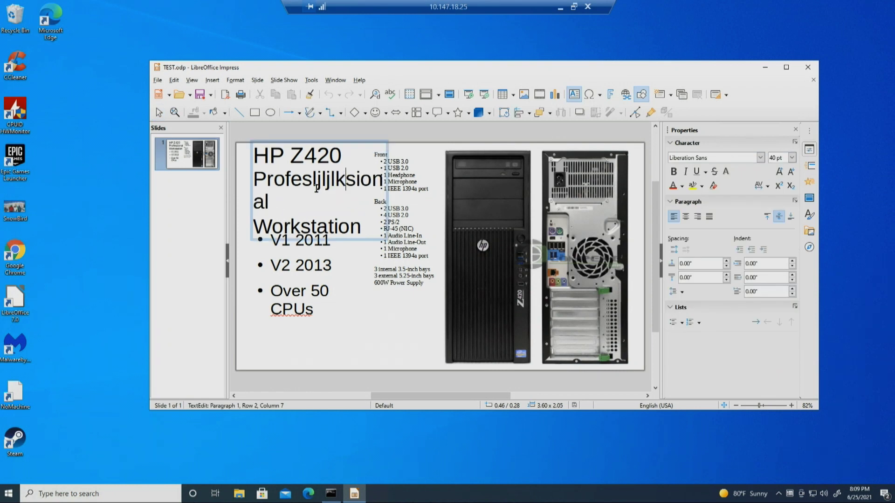
pyautogui.click(809, 69)
pyautogui.click(457, 257)
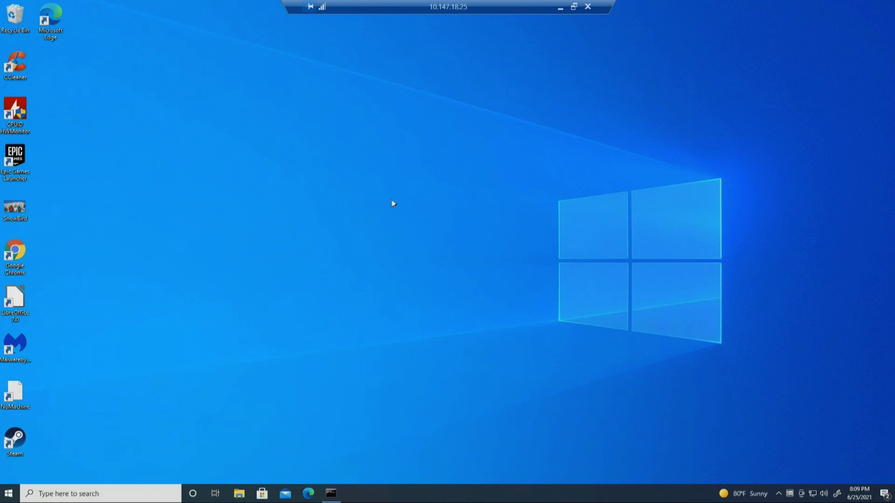
# Step: Browse File Explorer to Network > HOMENAS > home and copy the SnowBird photo
pyautogui.click(239, 492)
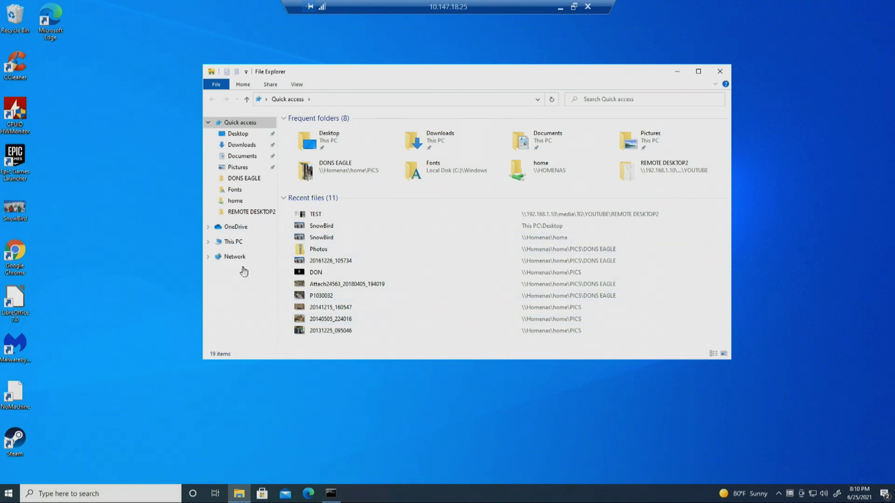
pyautogui.click(236, 257)
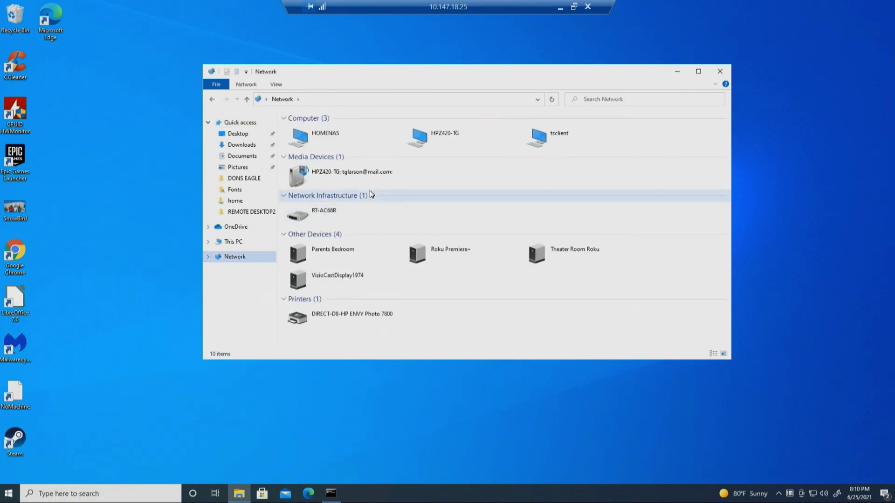
pyautogui.doubleClick(338, 141)
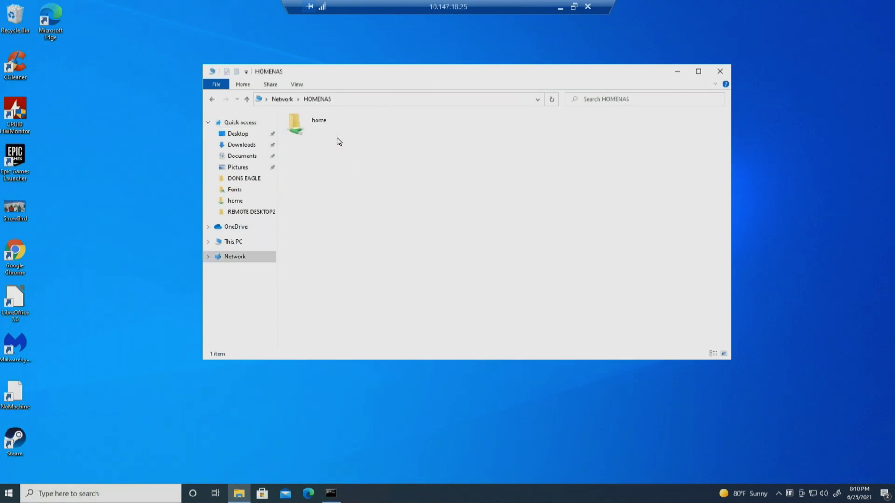
pyautogui.doubleClick(307, 120)
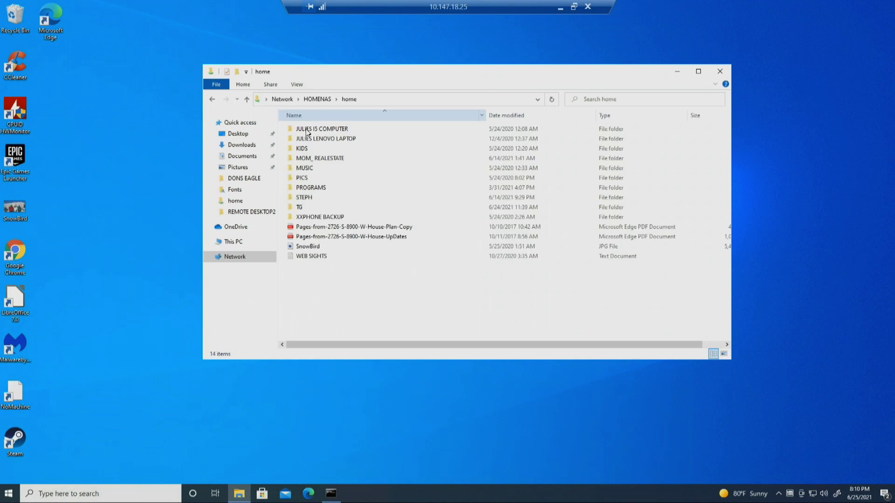
pyautogui.click(310, 248)
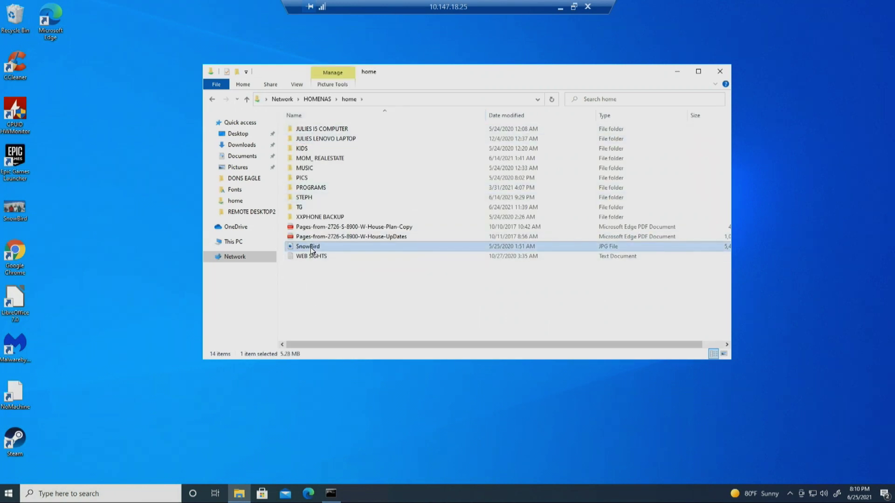
pyautogui.rightClick(310, 248)
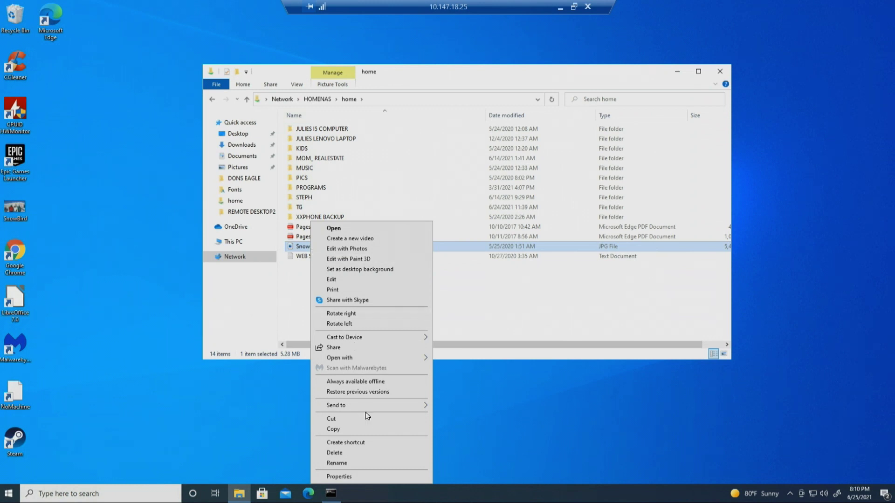
pyautogui.click(340, 429)
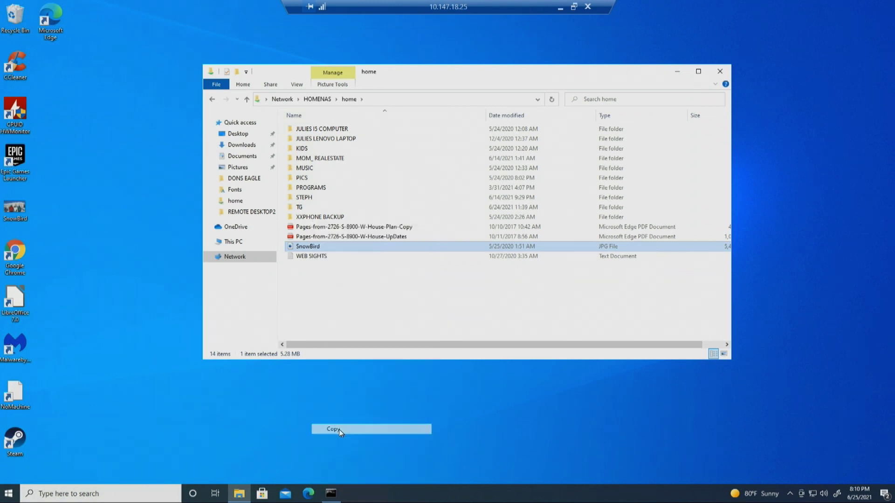
# Step: Window the remote session, paste SnowBird onto the laptop desktop, then return to full screen
pyautogui.click(574, 7)
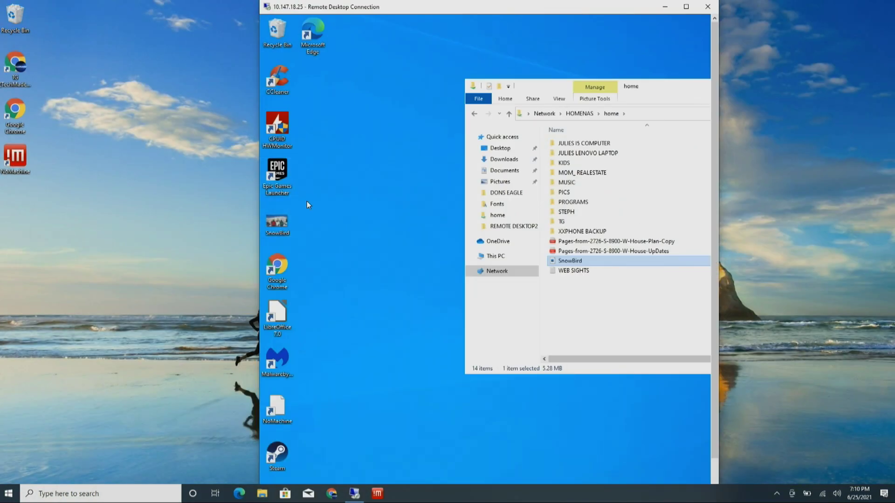
pyautogui.rightClick(64, 236)
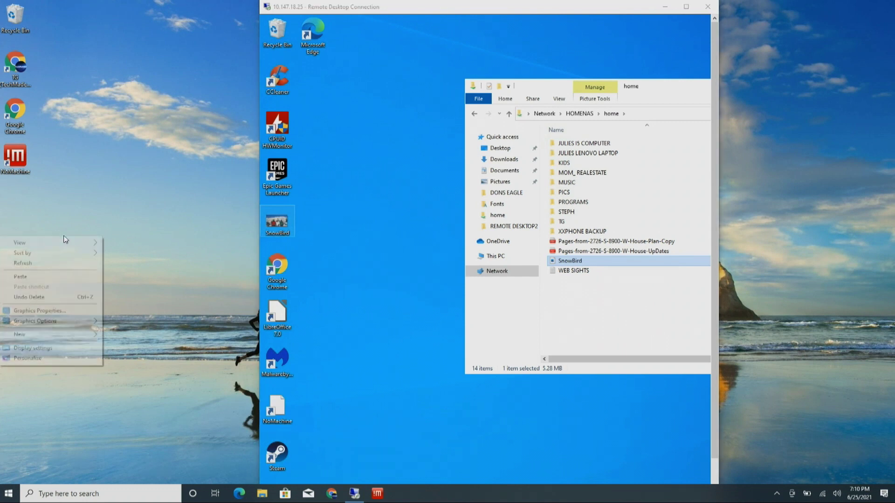
pyautogui.click(59, 278)
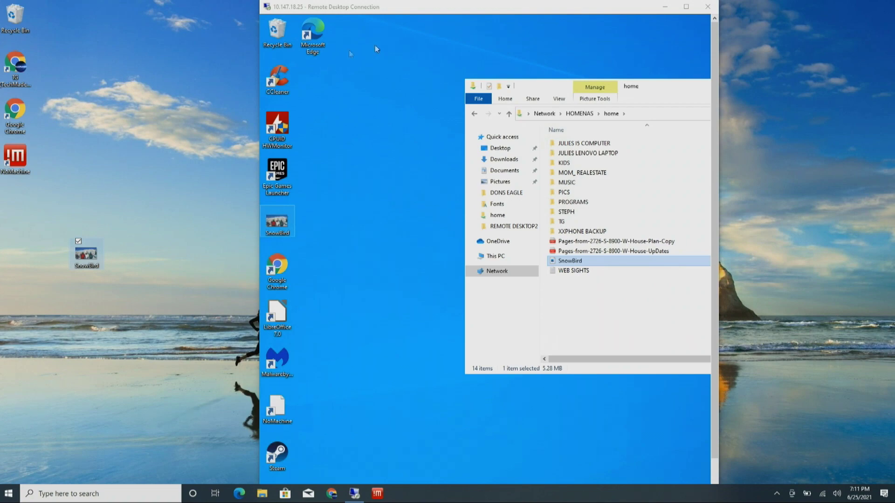
pyautogui.click(686, 7)
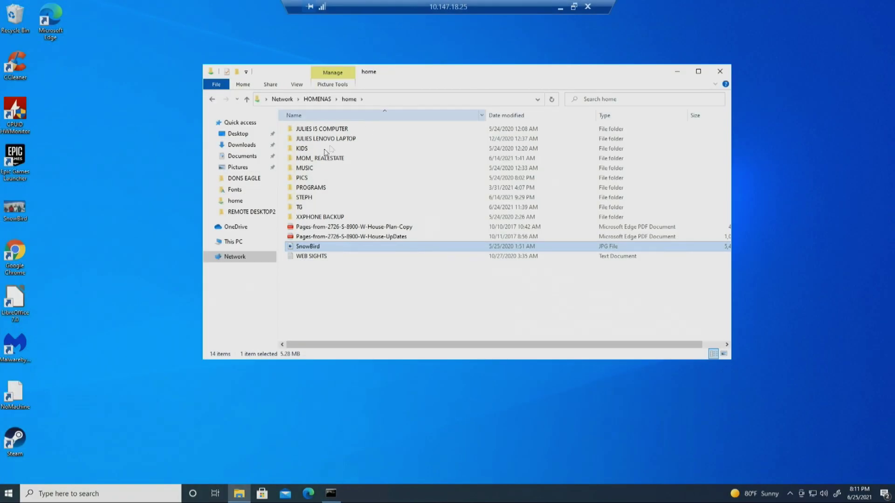
# Step: Close the remote session window and confirm the disconnect with OK
pyautogui.click(574, 7)
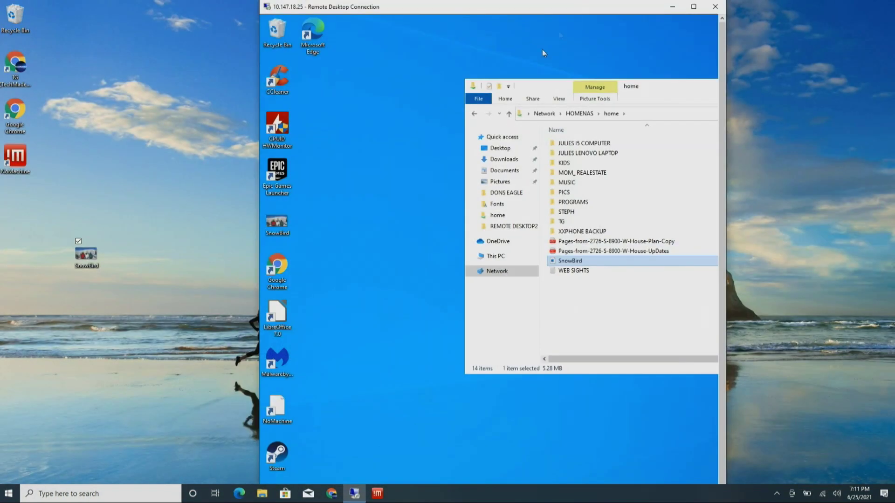
pyautogui.moveTo(574, 4); pyautogui.dragTo(559, 12)
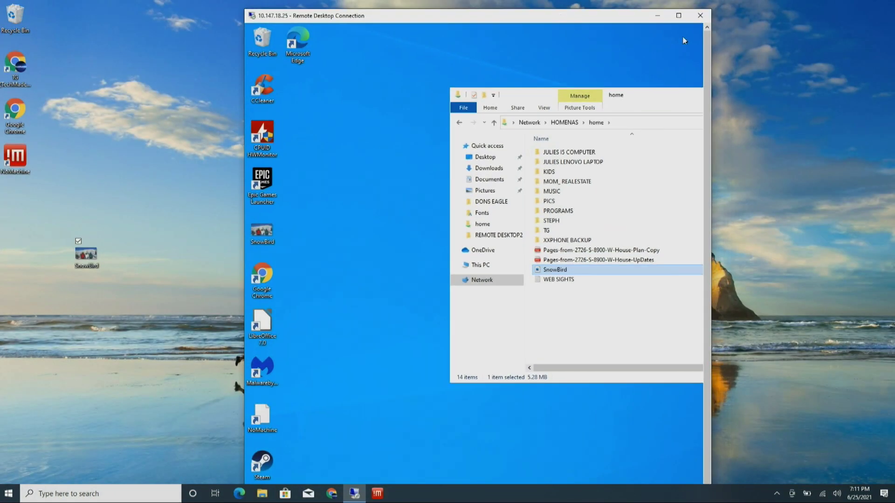
pyautogui.click(699, 16)
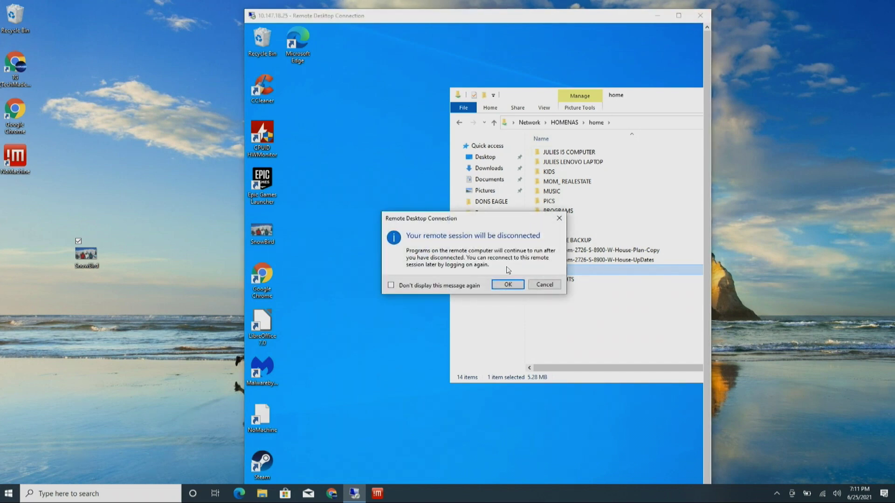
pyautogui.click(509, 284)
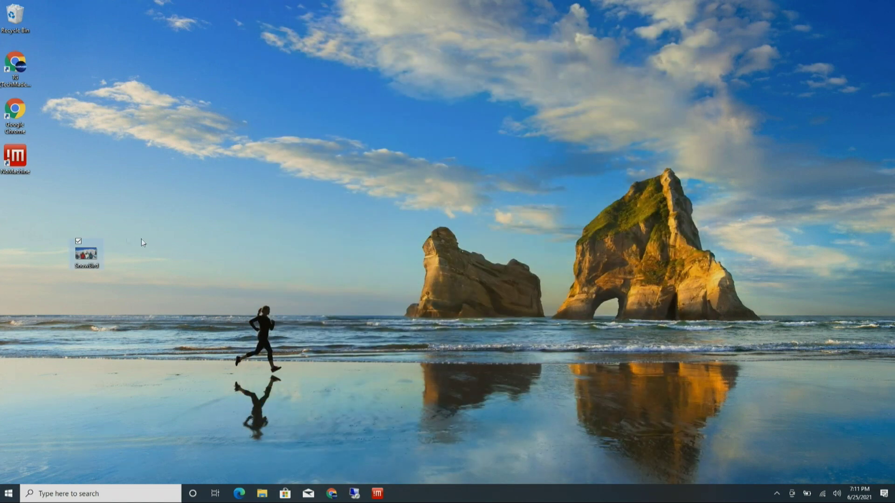
# Step: View the copied SnowBird photo, delete it from the laptop desktop, and bring up NoMachine
pyautogui.doubleClick(80, 254)
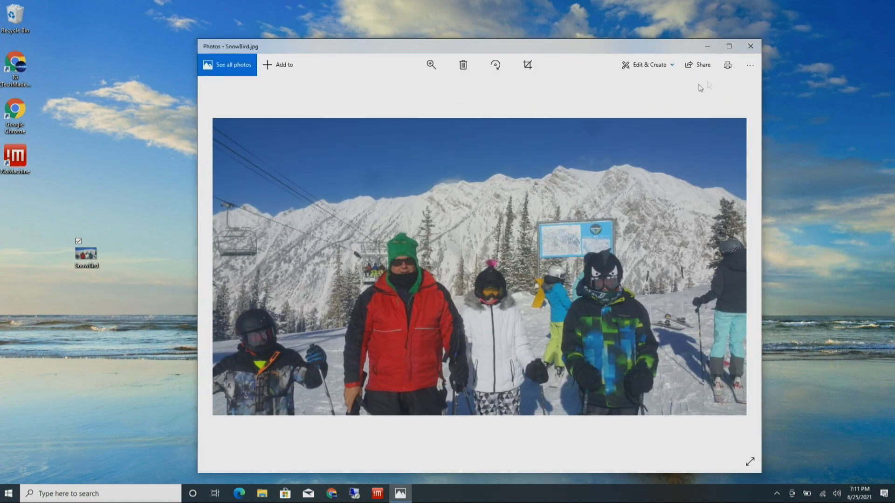
pyautogui.click(757, 51)
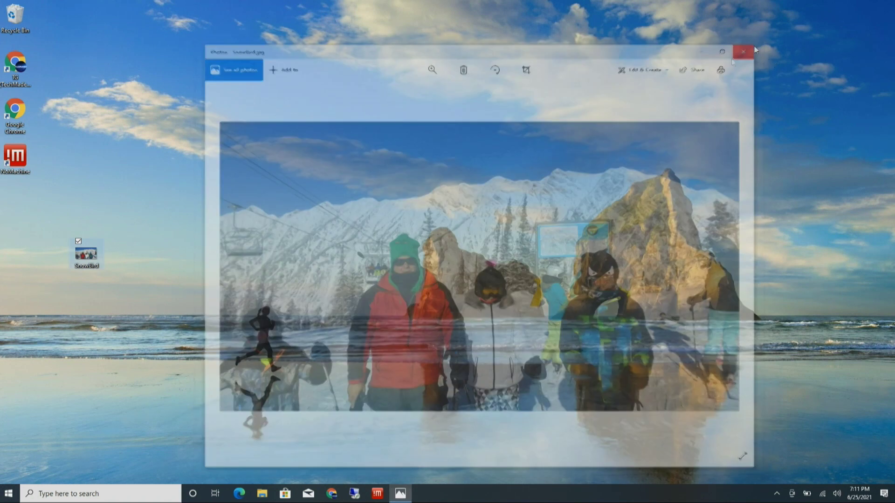
pyautogui.moveTo(94, 251); pyautogui.dragTo(15, 16)
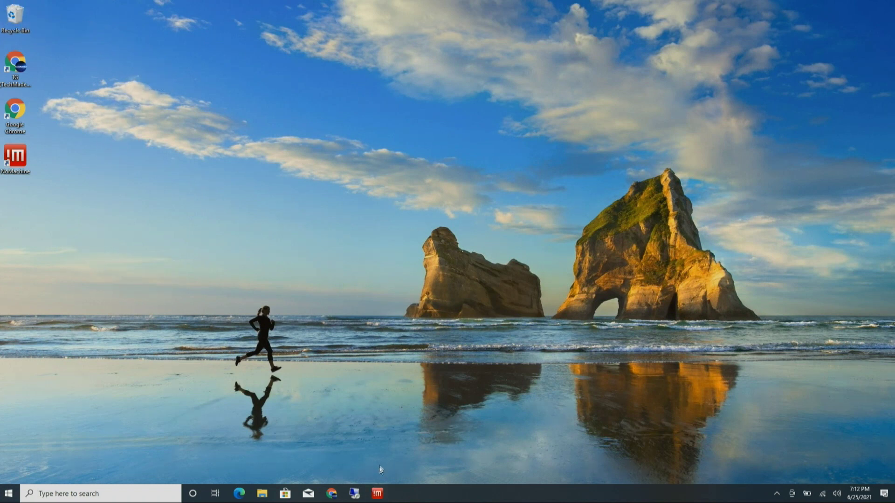
pyautogui.click(379, 494)
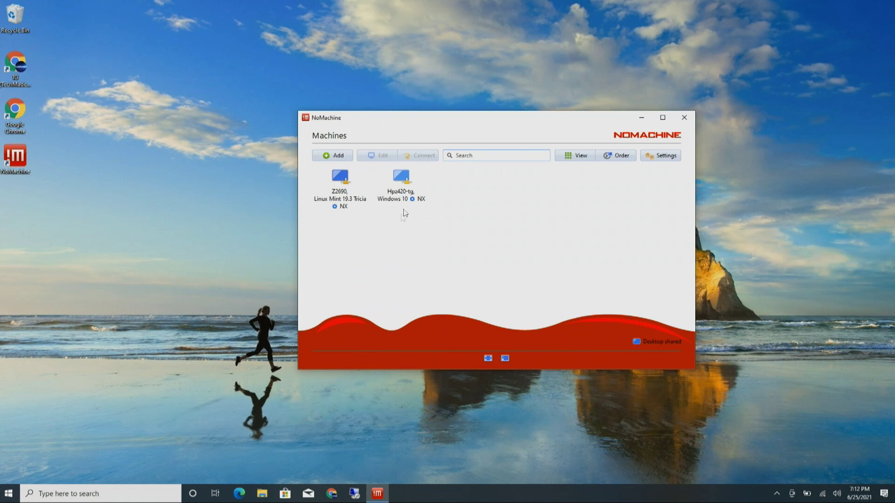
pyautogui.click(402, 183)
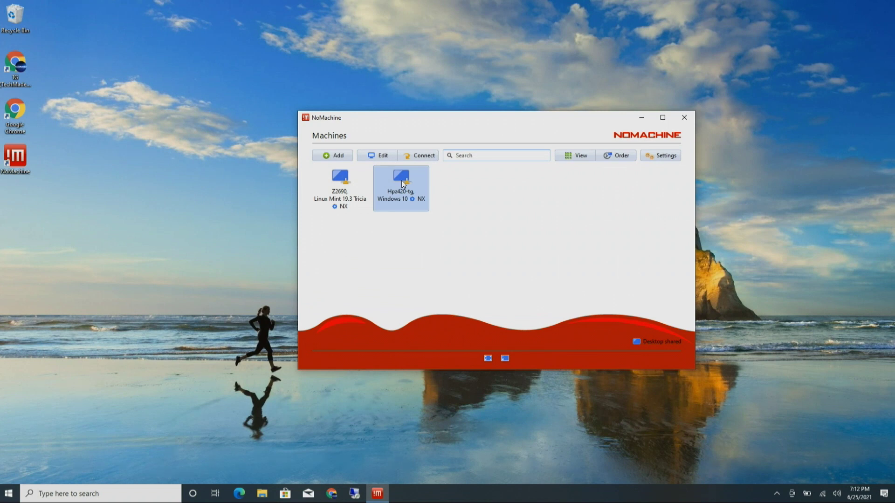
pyautogui.doubleClick(402, 183)
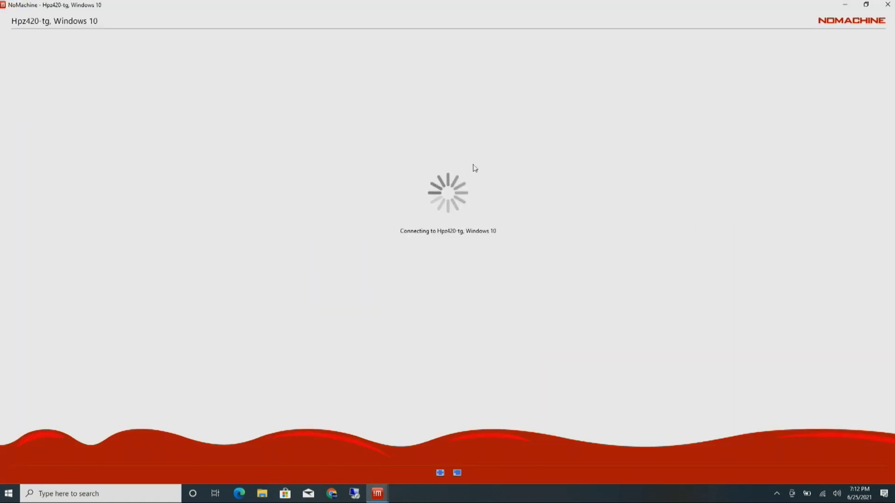
pyautogui.click(888, 4)
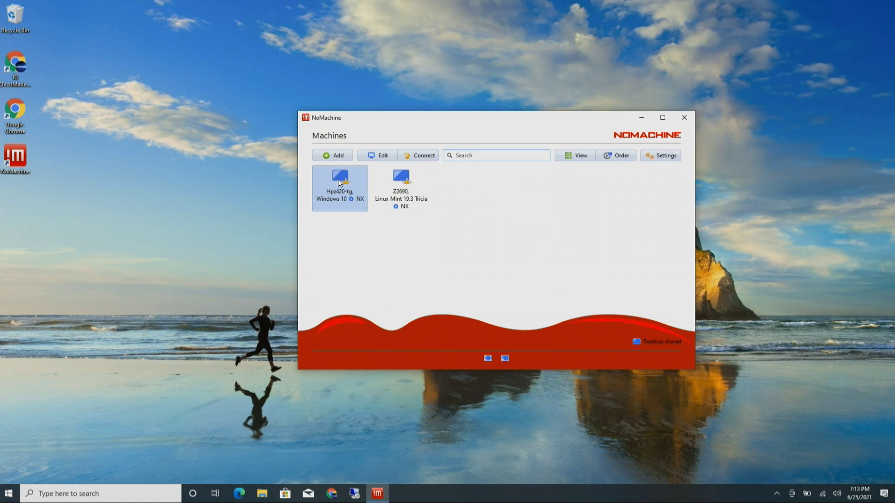
pyautogui.click(383, 157)
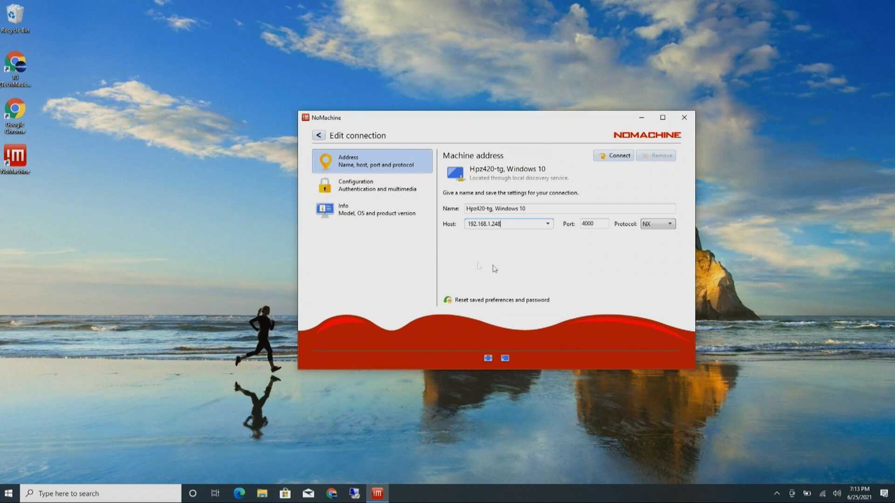
pyautogui.click(548, 226)
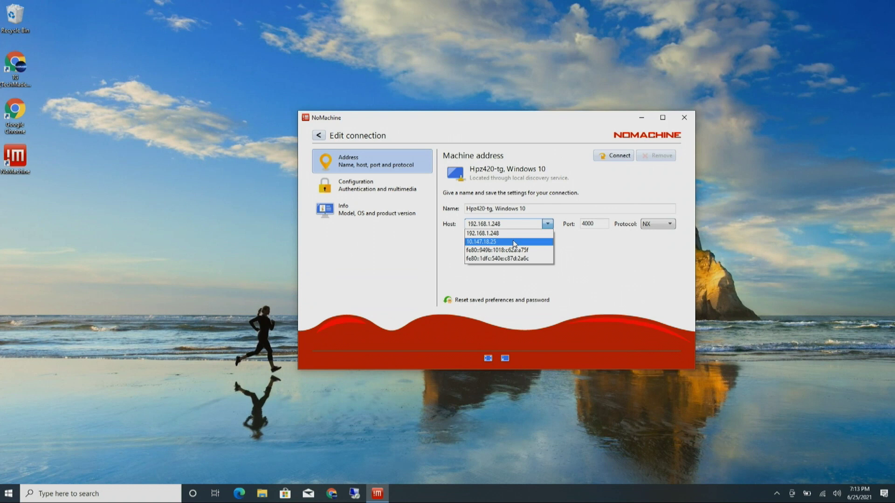
pyautogui.click(567, 246)
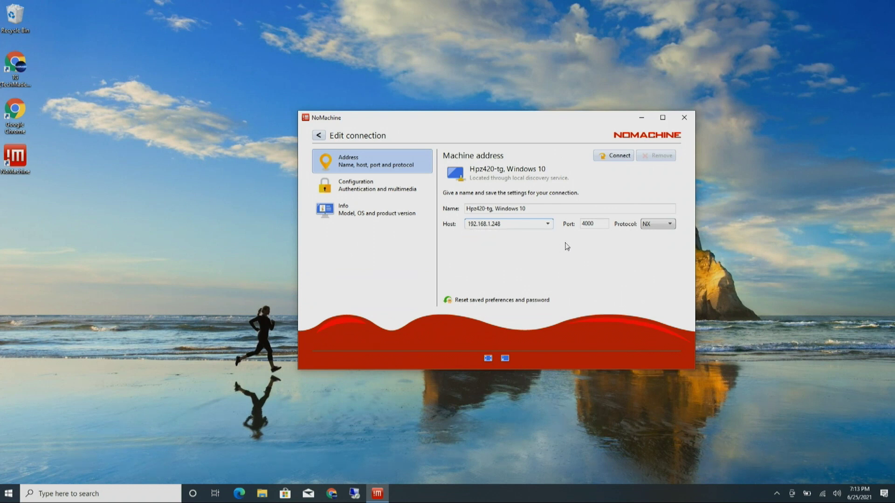
pyautogui.click(546, 225)
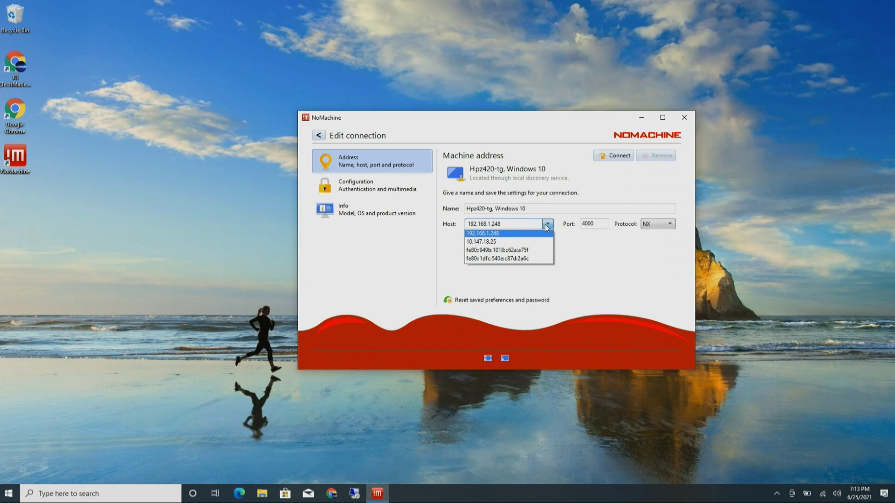
pyautogui.click(319, 135)
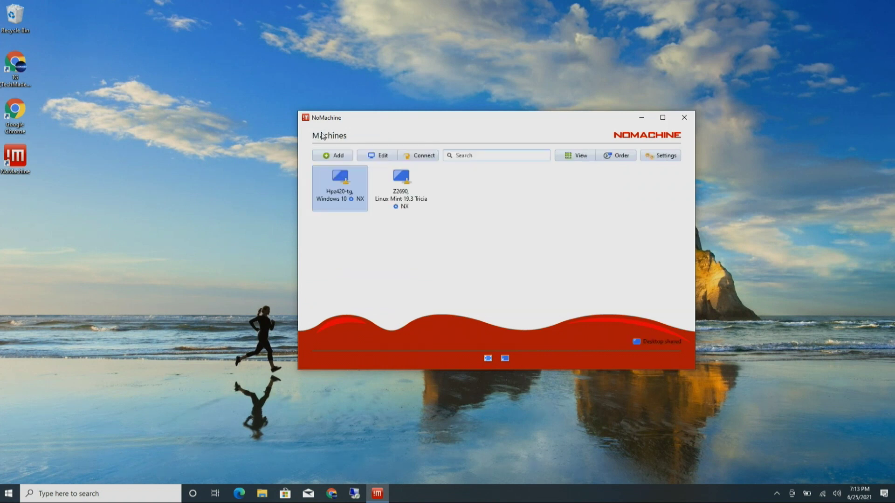
# Step: Add a NoMachine connection named 'Home Desktop' with host 10.147.18.25 and connect to it
pyautogui.click(339, 157)
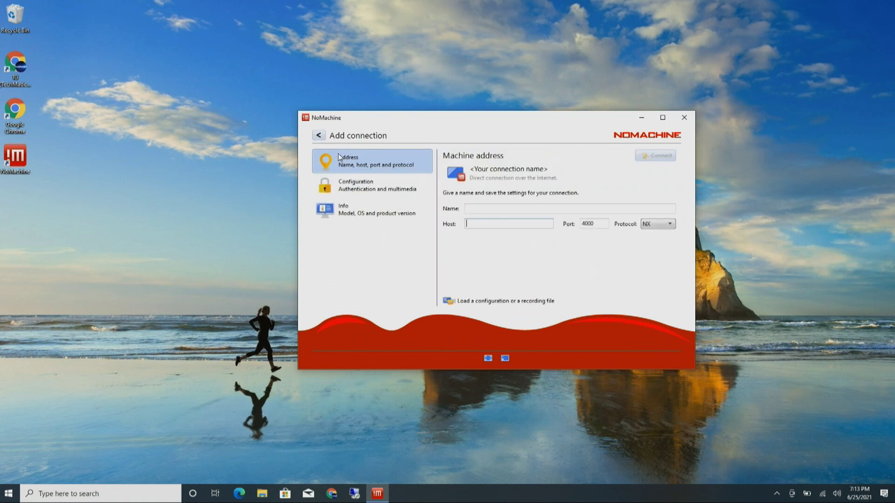
pyautogui.click(476, 207)
pyautogui.write('Home Desktop')
pyautogui.click(476, 226)
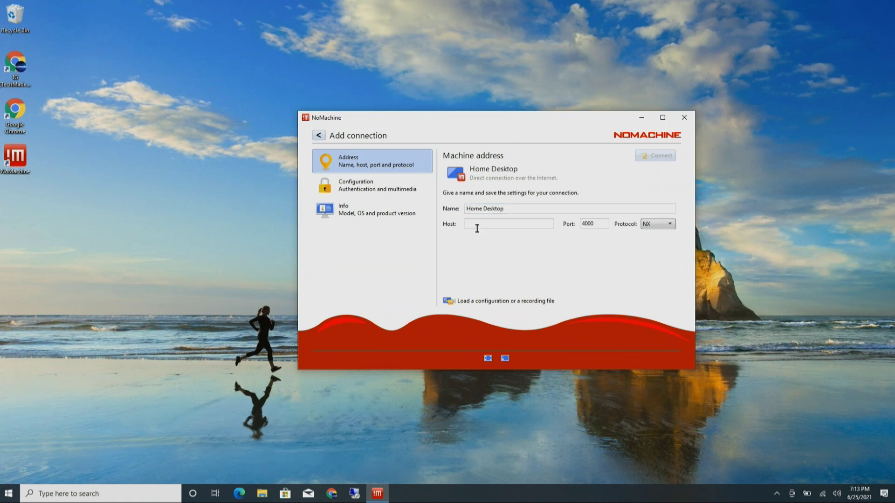
pyautogui.write('10.147.18.25')
pyautogui.click(641, 161)
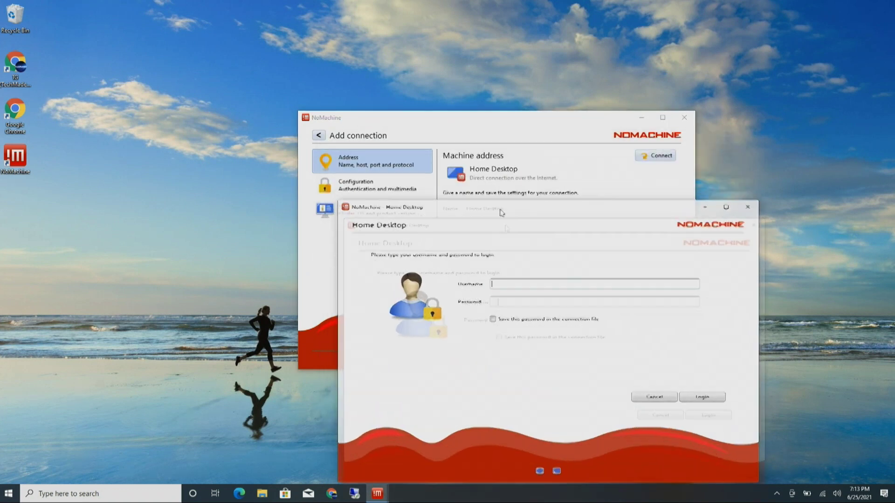
# Step: Close the Machines window and maximise the Home Desktop login window
pyautogui.click(319, 136)
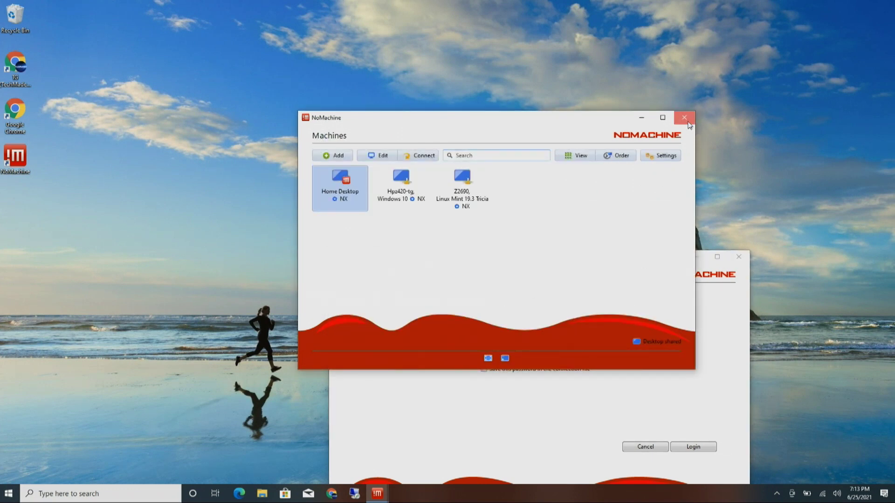
pyautogui.click(687, 122)
pyautogui.doubleClick(634, 258)
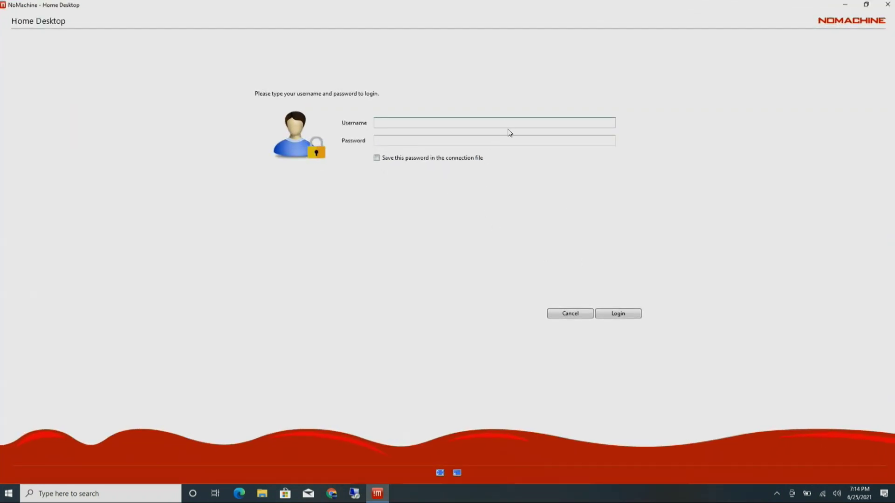
# Step: Log in to Home Desktop with the account username and password
pyautogui.write('M')
pyautogui.press('BackSpace')
pyautogui.write('TMEZ')
pyautogui.click(498, 144)
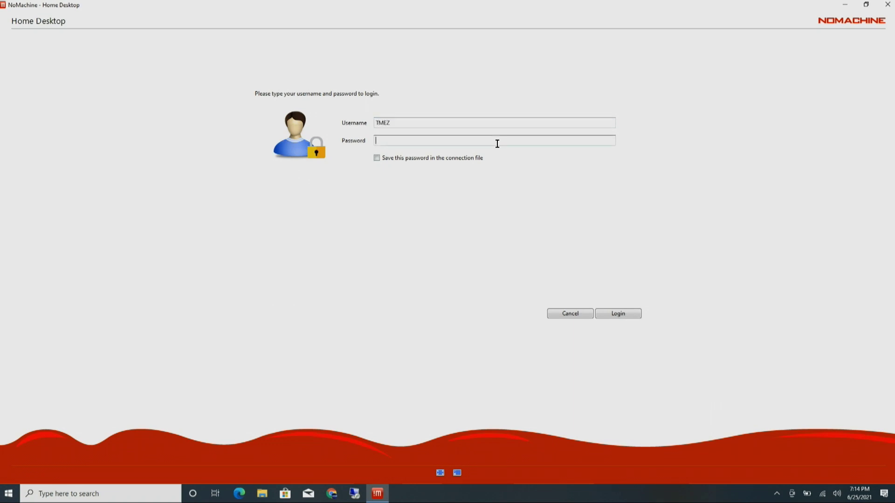
pyautogui.write('******')
pyautogui.click(608, 313)
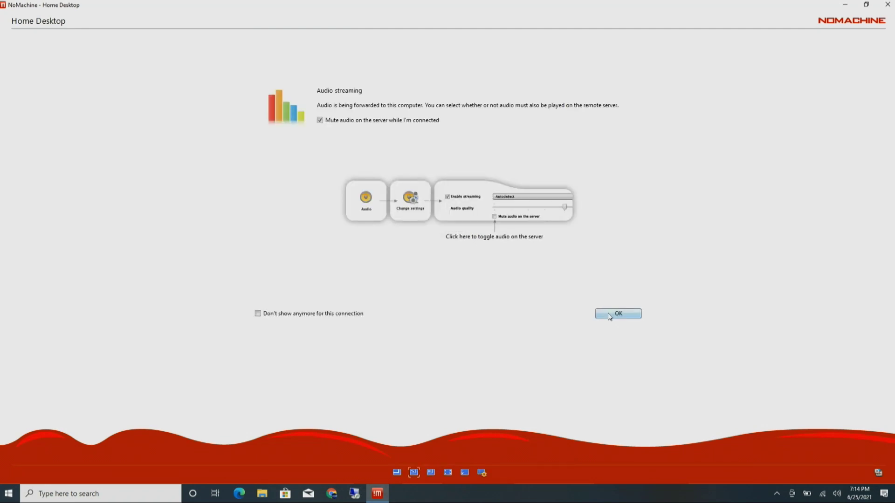
# Step: Dismiss the audio and display resolution tips, marking them 'Don't show anymore'
pyautogui.click(608, 312)
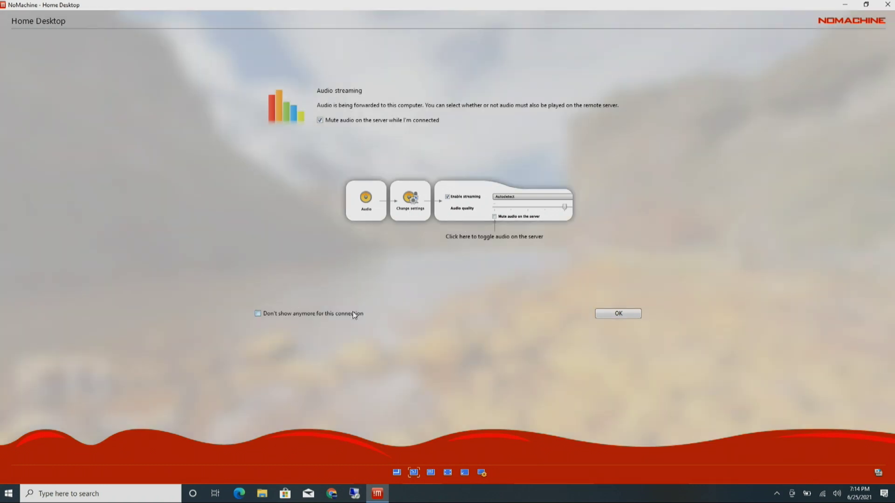
pyautogui.click(606, 314)
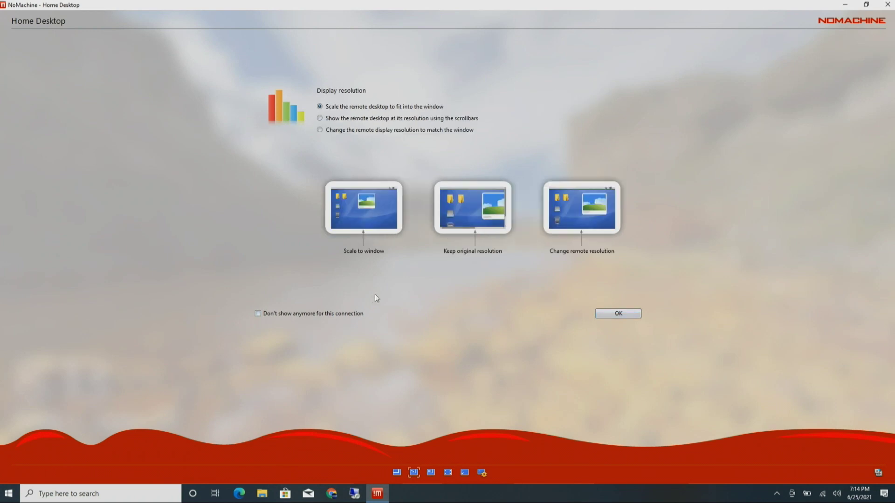
pyautogui.click(341, 314)
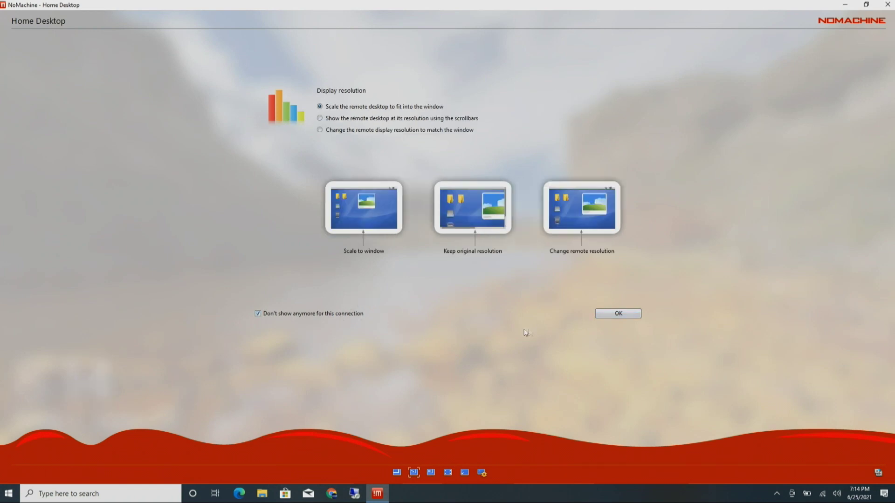
pyautogui.click(601, 315)
pyautogui.click(346, 313)
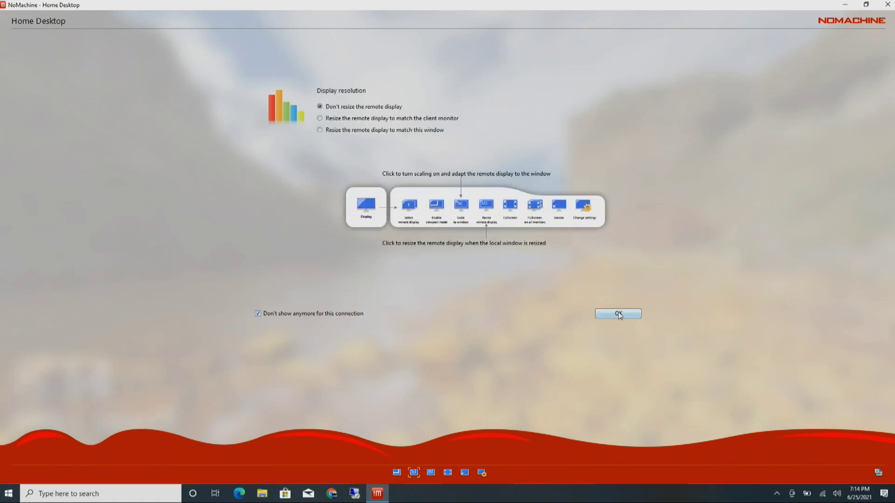
pyautogui.click(618, 314)
pyautogui.click(370, 318)
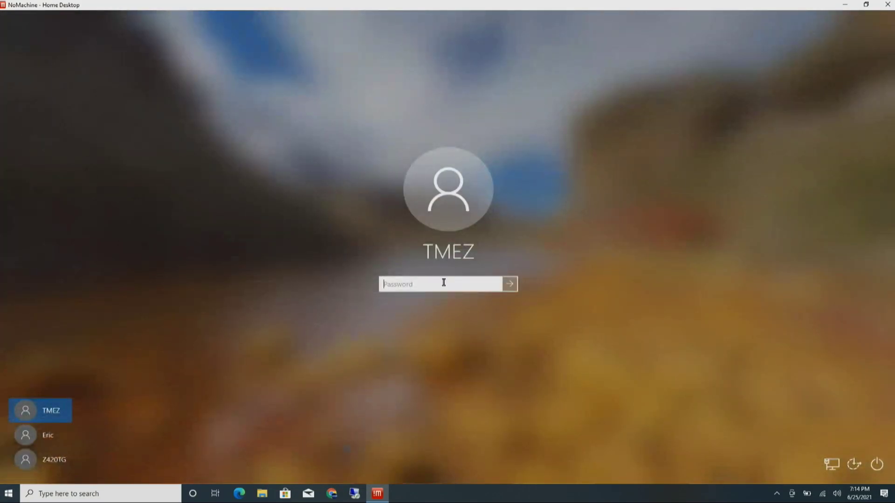
# Step: Sign in to the remote Windows account with its password and minimise the HOMENAS File Explorer window
pyautogui.write('••••••')
pyautogui.click(512, 286)
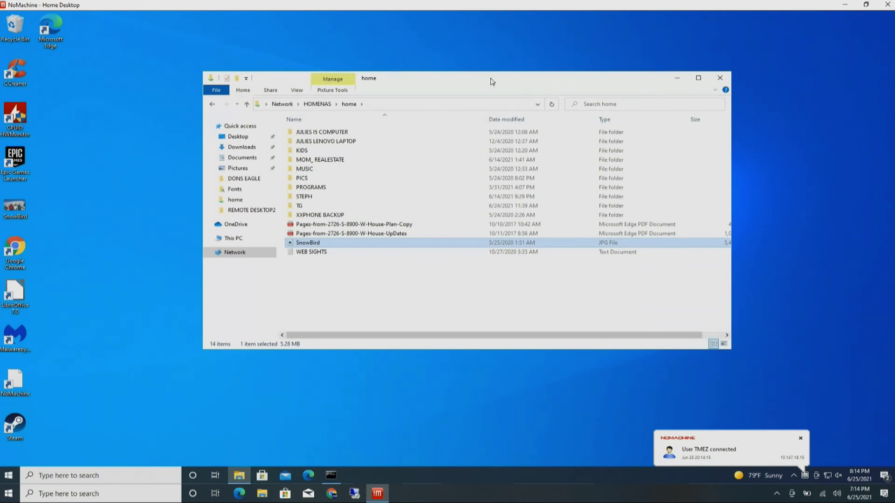
pyautogui.click(677, 78)
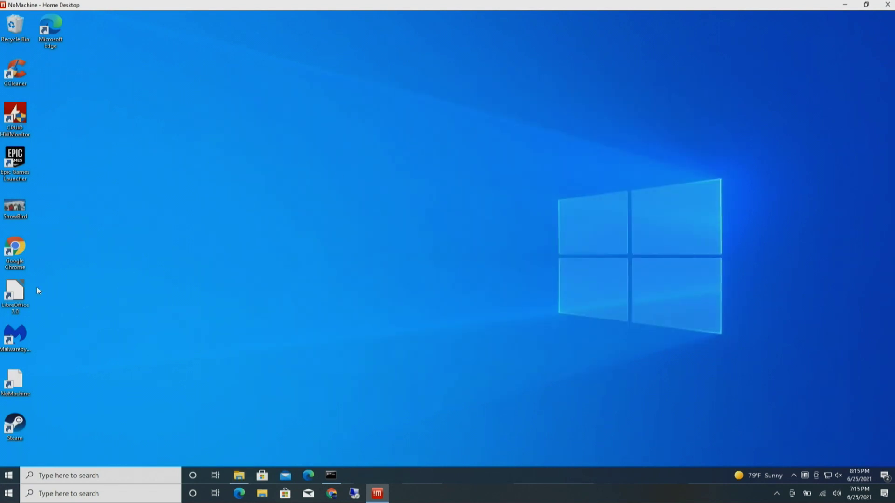
pyautogui.doubleClick(16, 294)
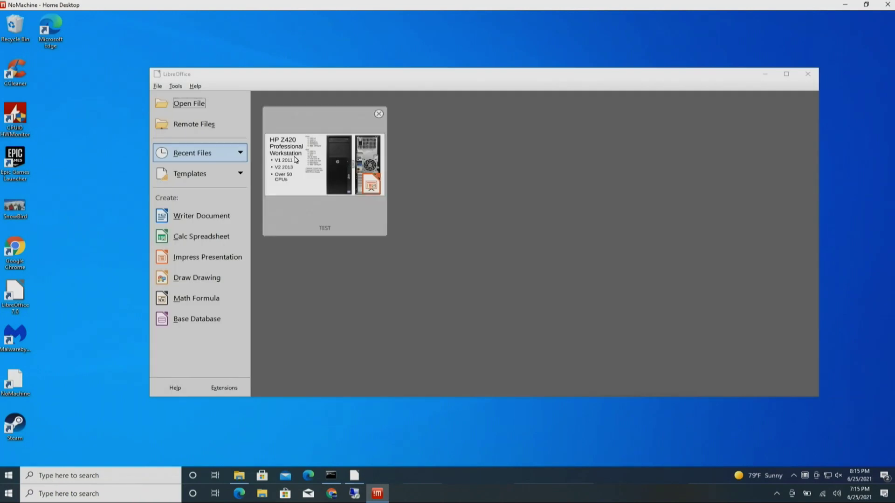
pyautogui.click(294, 156)
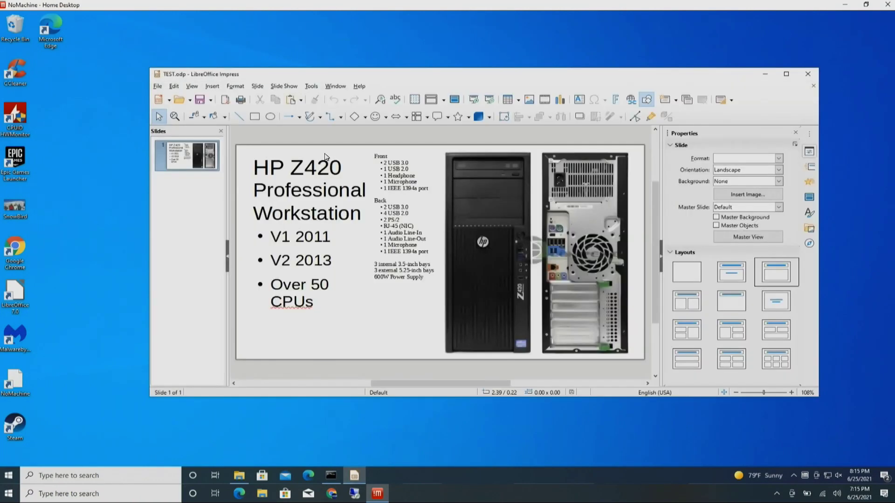
pyautogui.click(318, 194)
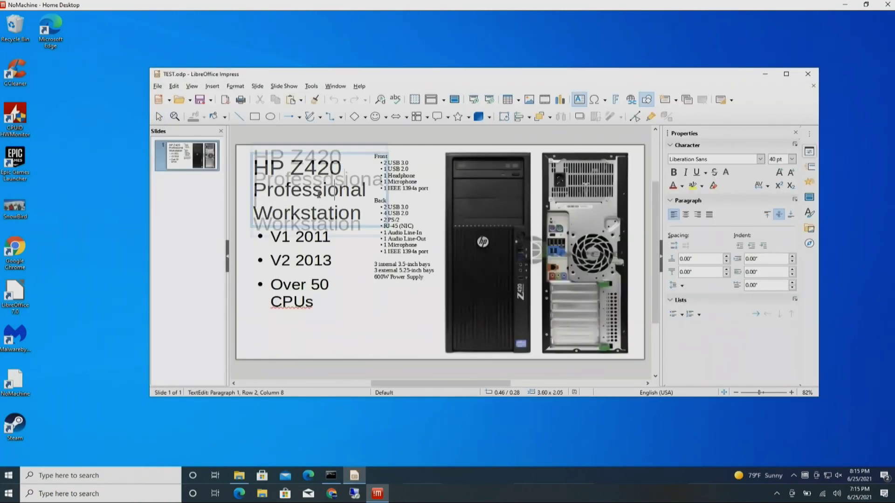
pyautogui.write('sdjdflkjsdlkjf')
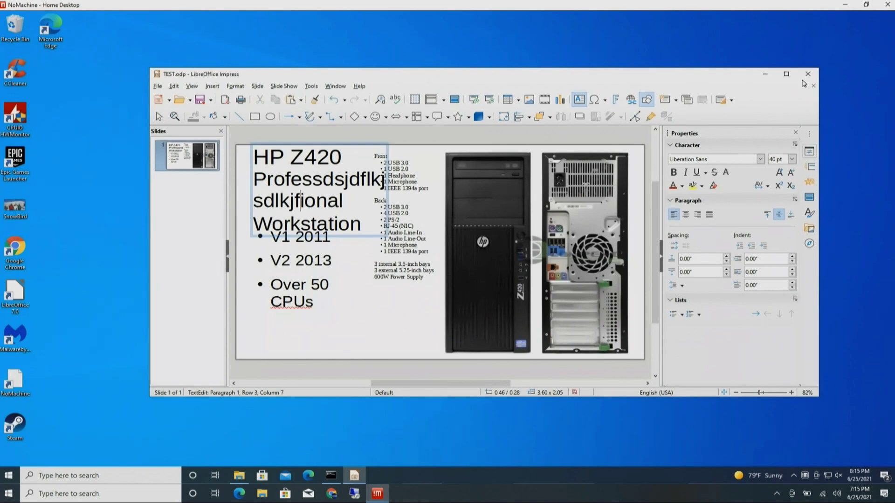
pyautogui.click(807, 73)
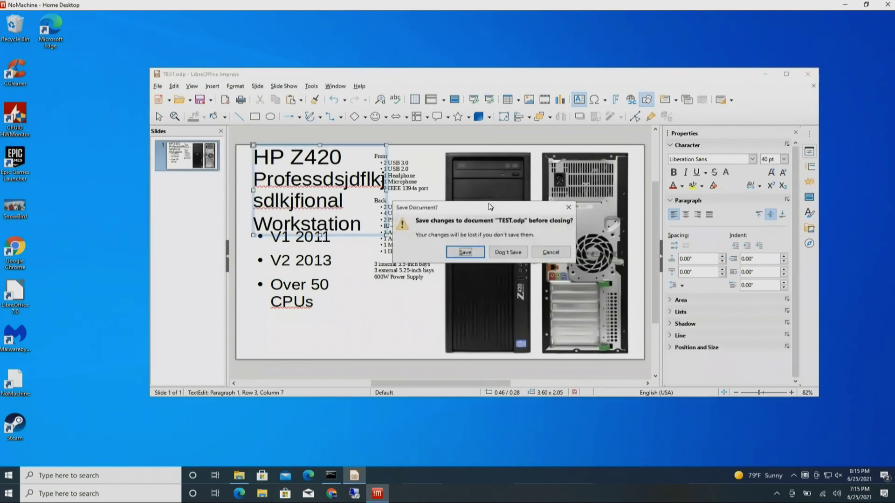
pyautogui.click(502, 251)
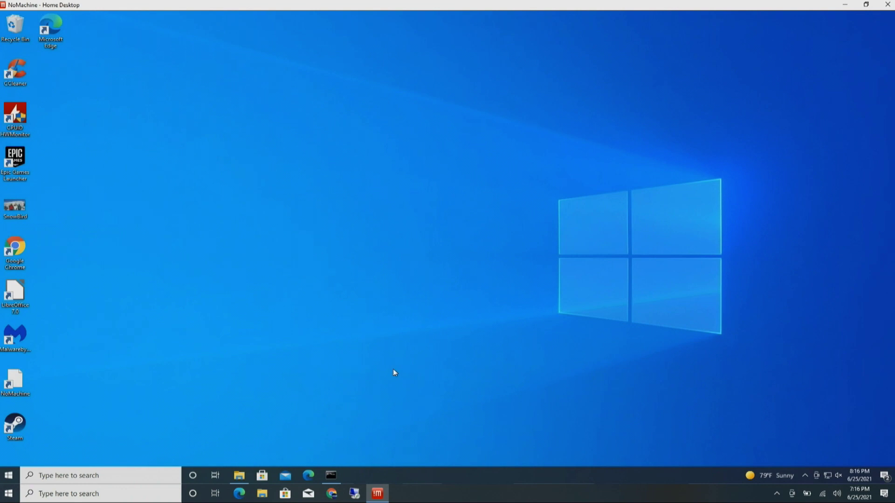
# Step: Open the remote NAS home folder and drag SnowBird.jpg onto the local Windows desktop
pyautogui.moveTo(380, 495)
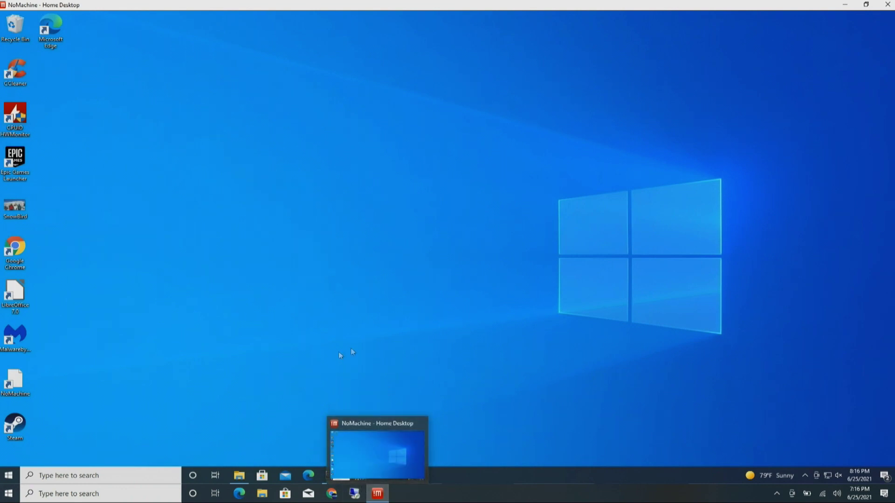
pyautogui.click(239, 475)
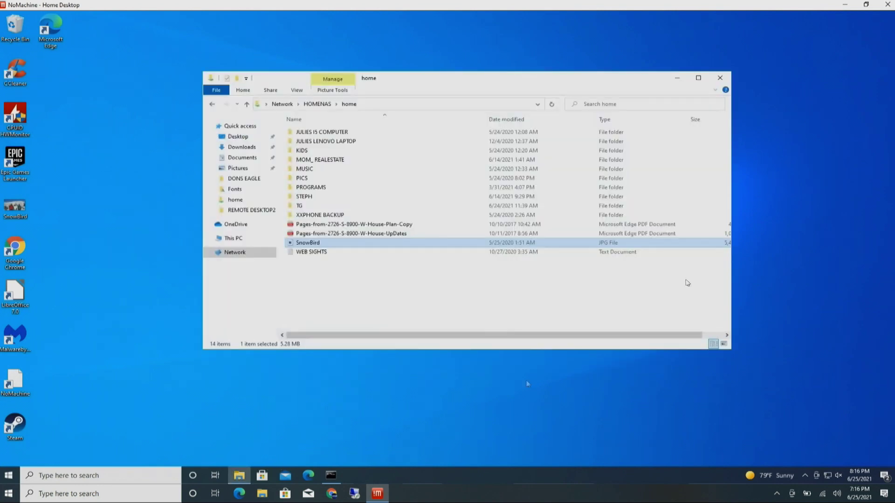
pyautogui.click(866, 4)
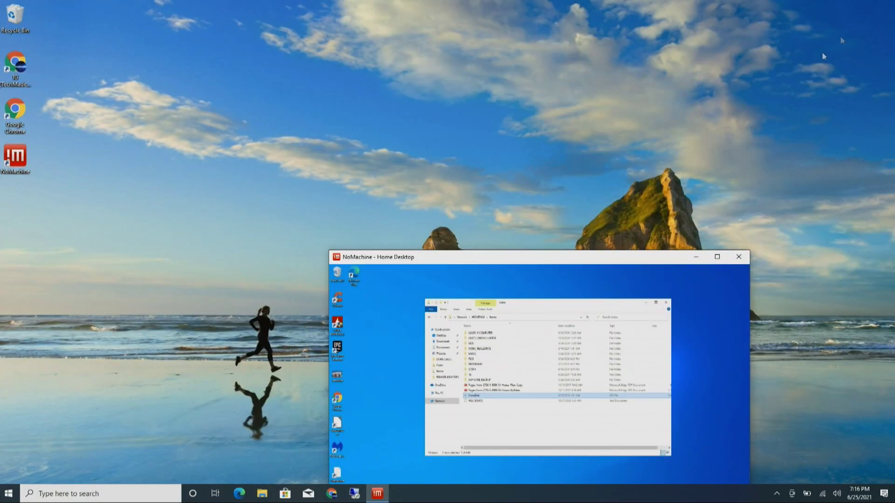
pyautogui.moveTo(587, 259); pyautogui.dragTo(695, 97)
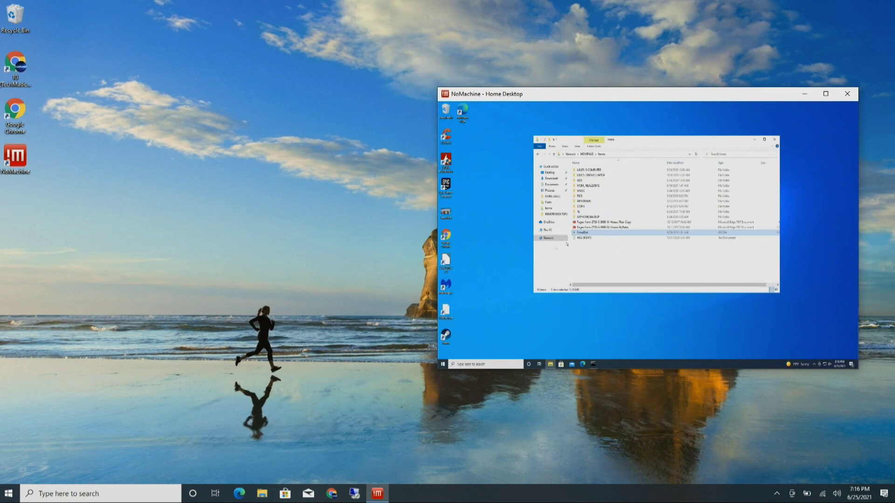
pyautogui.moveTo(438, 305); pyautogui.dragTo(250, 327)
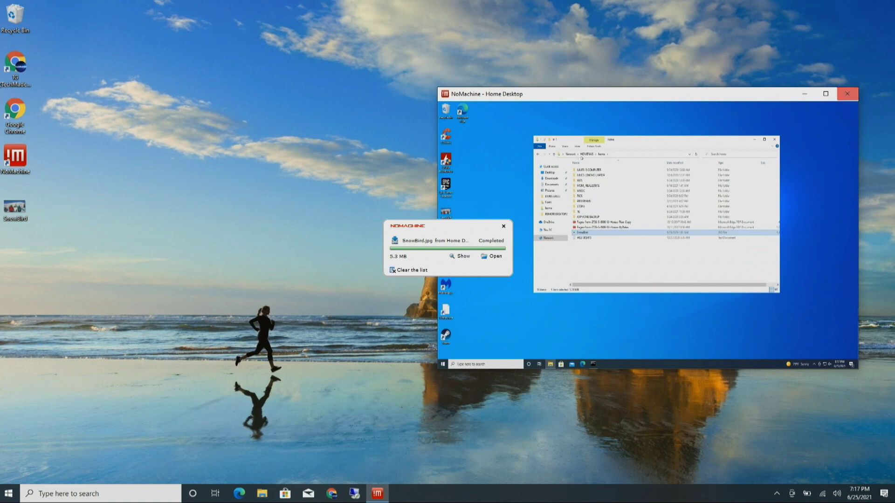
# Step: Close the NoMachine session and open the copied 5.3 MB SnowBird.jpg in Photos to check it
pyautogui.moveTo(651, 99); pyautogui.dragTo(622, 97)
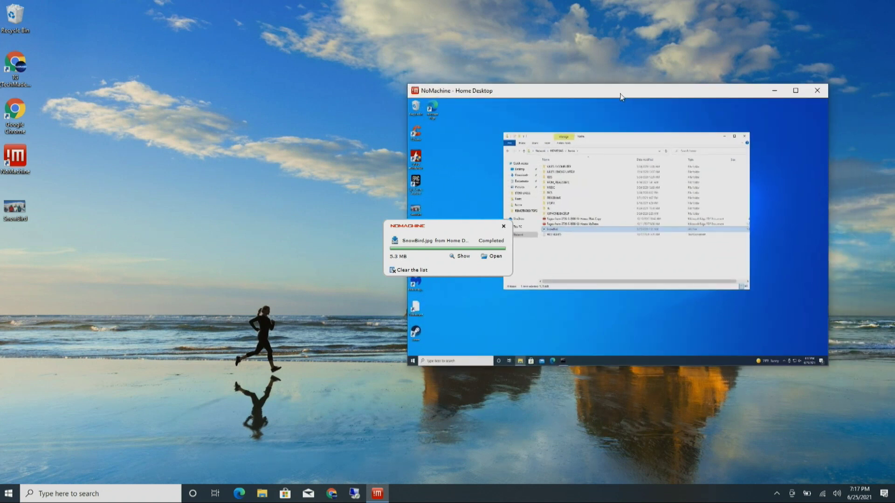
pyautogui.click(816, 90)
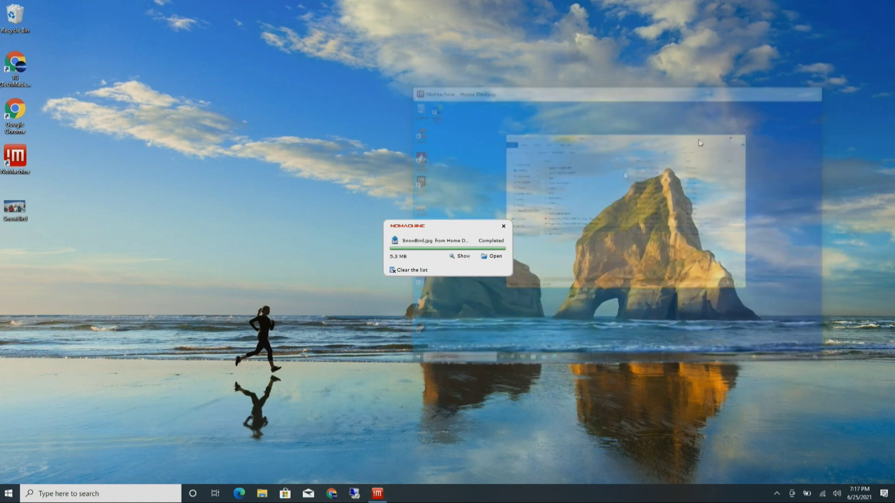
pyautogui.click(503, 226)
pyautogui.doubleClick(15, 207)
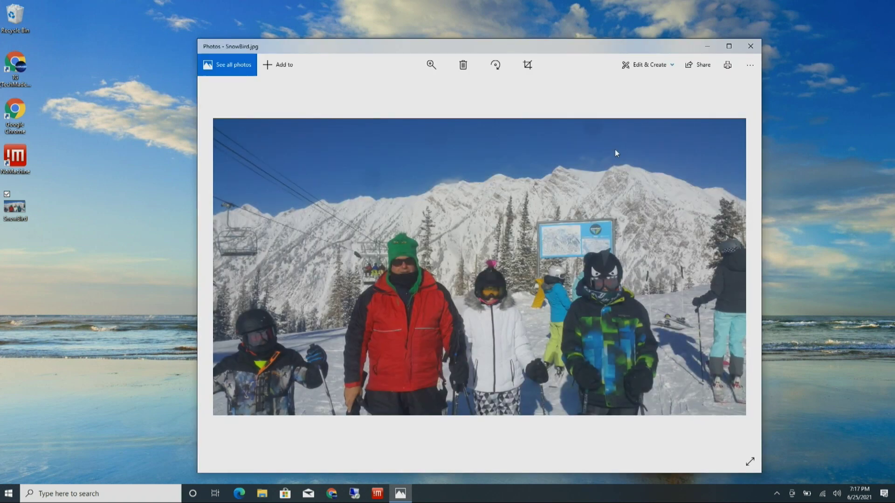
pyautogui.click(751, 46)
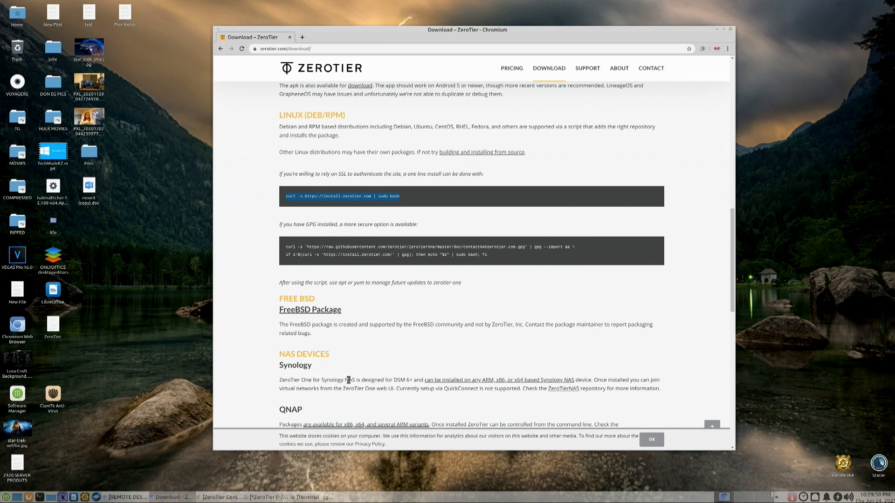
pyautogui.scroll(1, 516, 125)
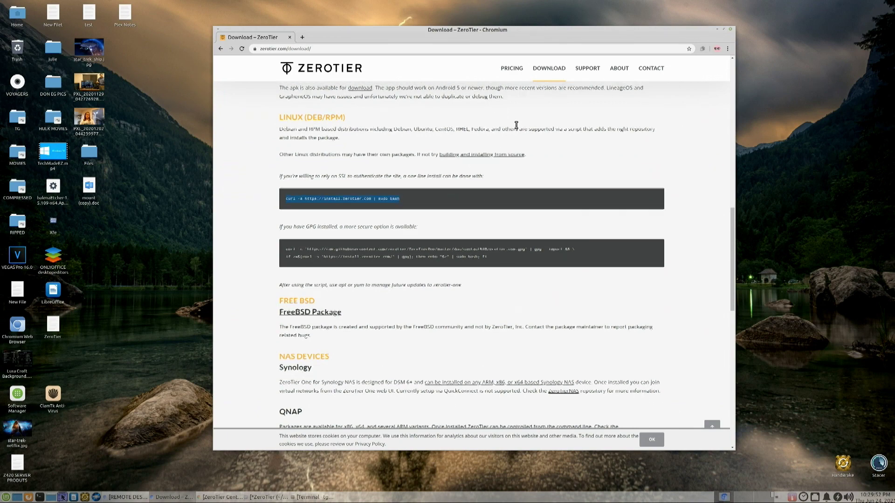
pyautogui.scroll(4, 516, 126)
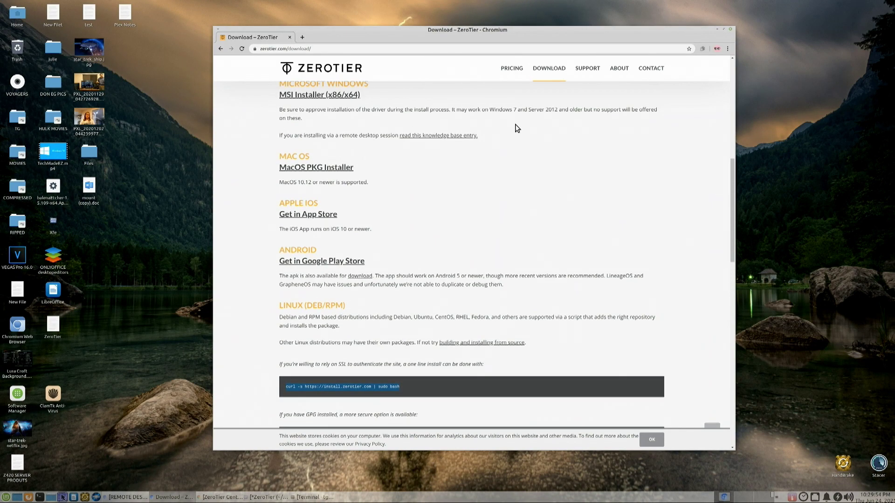
pyautogui.scroll(-2, 516, 130)
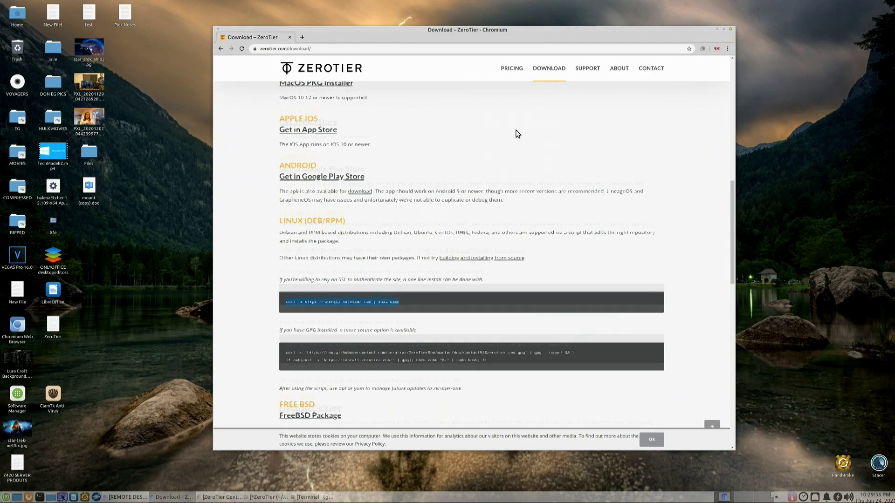
pyautogui.scroll(-1, 516, 133)
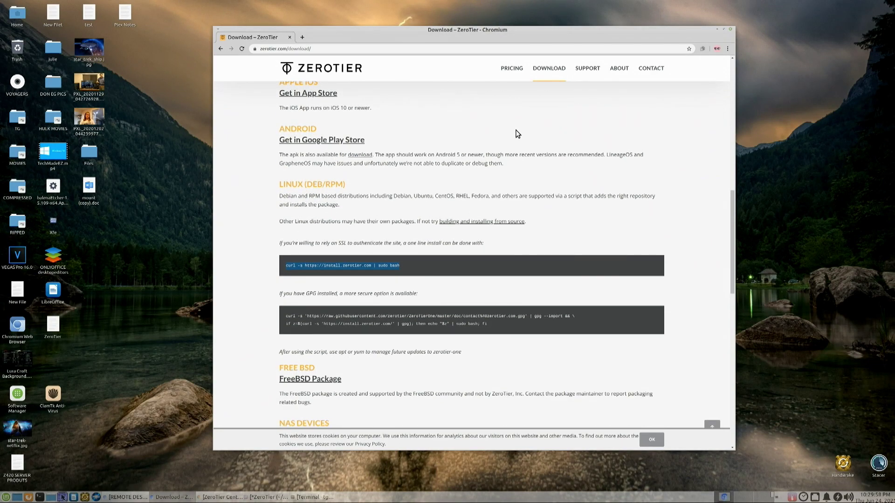
pyautogui.scroll(-1, 542, 166)
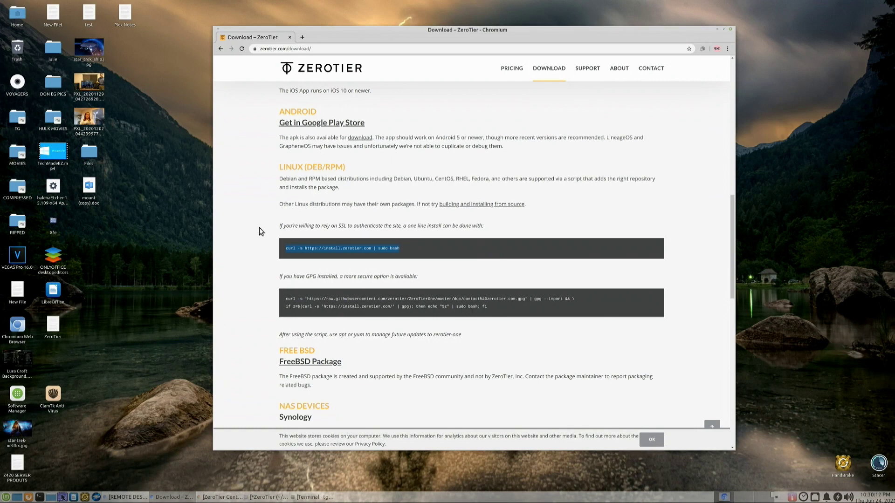
# Step: Install curl with 'sudo apt install curl', entering the sudo password and confirming with y
pyautogui.click(311, 497)
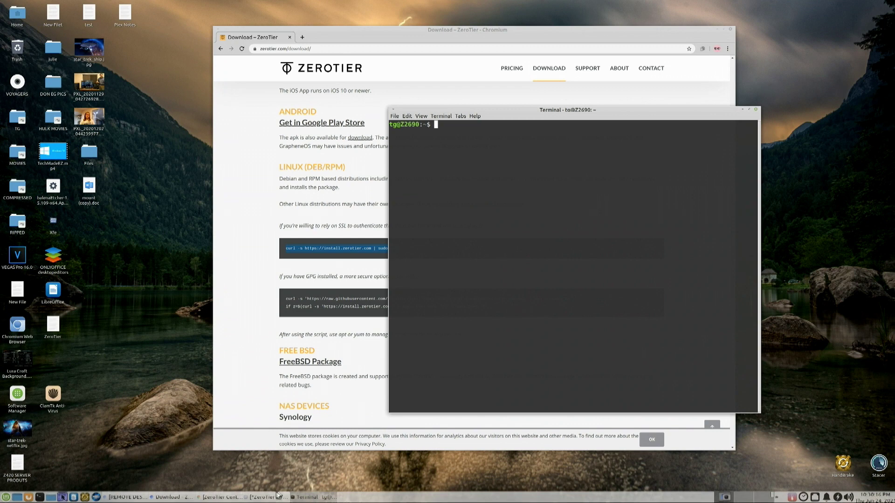
pyautogui.click(268, 498)
pyautogui.rightClick(443, 129)
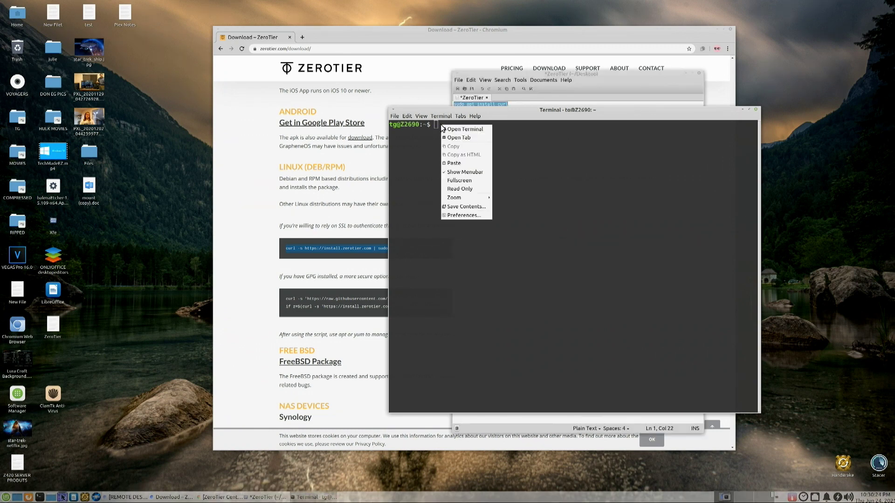
pyautogui.click(464, 162)
pyautogui.press('Return')
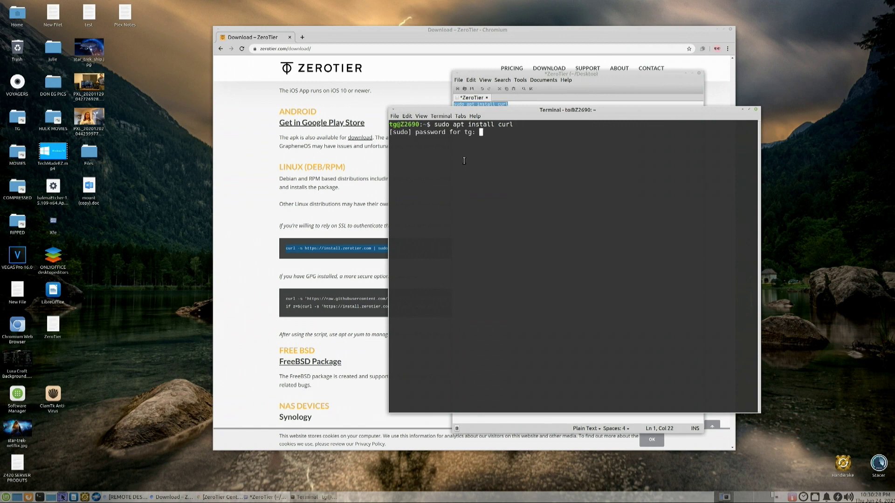
pyautogui.write('******')
pyautogui.press('Return')
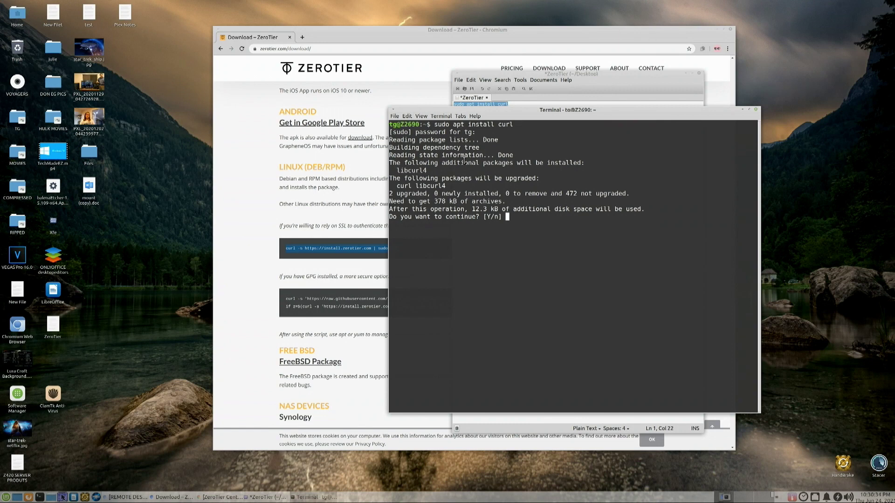
pyautogui.write('y')
pyautogui.press('Return')
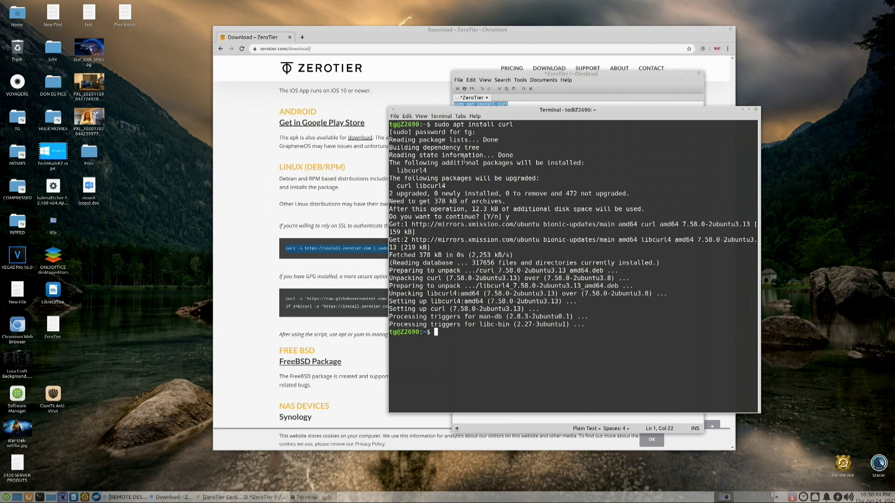
# Step: Select ZeroTier's one-line curl install command on its download page and return to the terminal
pyautogui.click(281, 245)
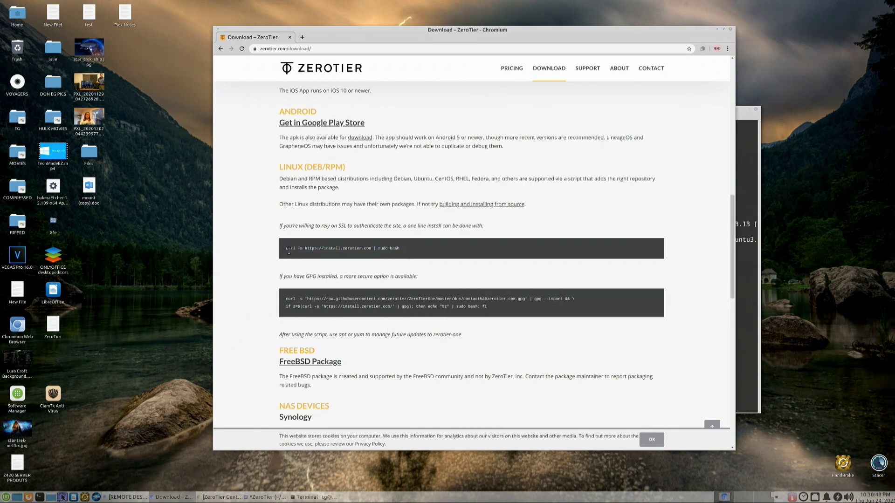
pyautogui.moveTo(286, 249); pyautogui.dragTo(404, 251)
pyautogui.press('cmd+c')
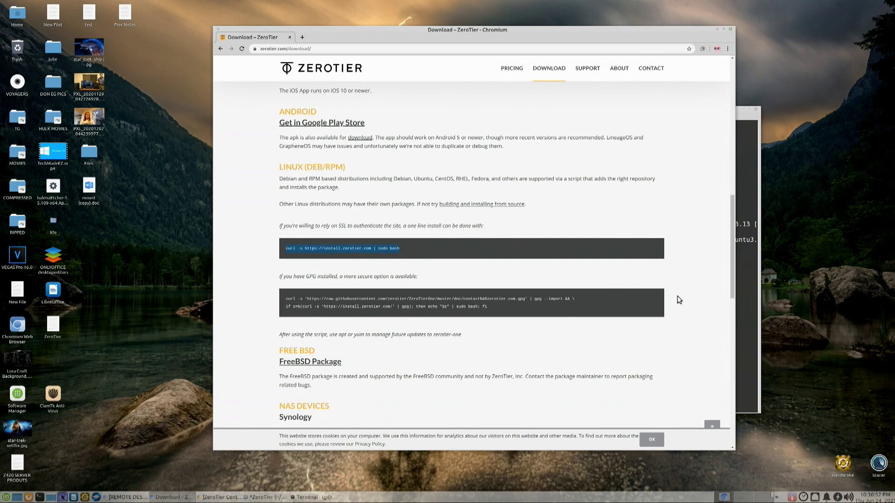
pyautogui.click(747, 295)
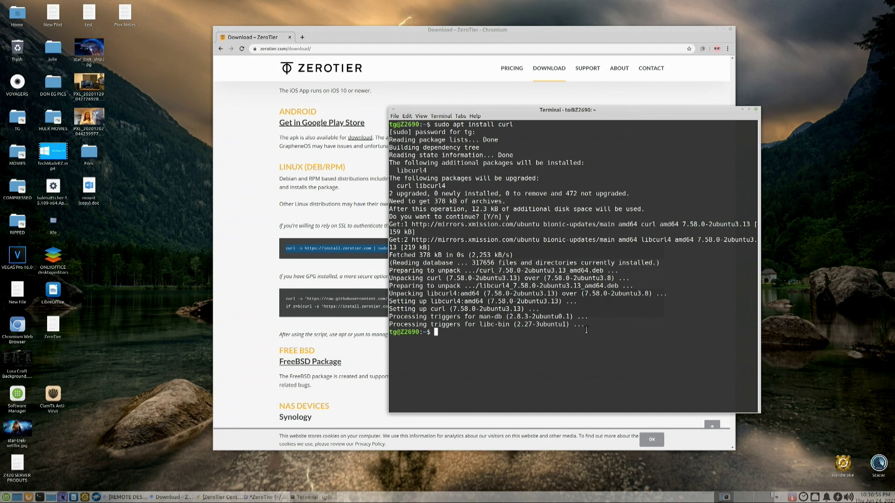
pyautogui.rightClick(455, 338)
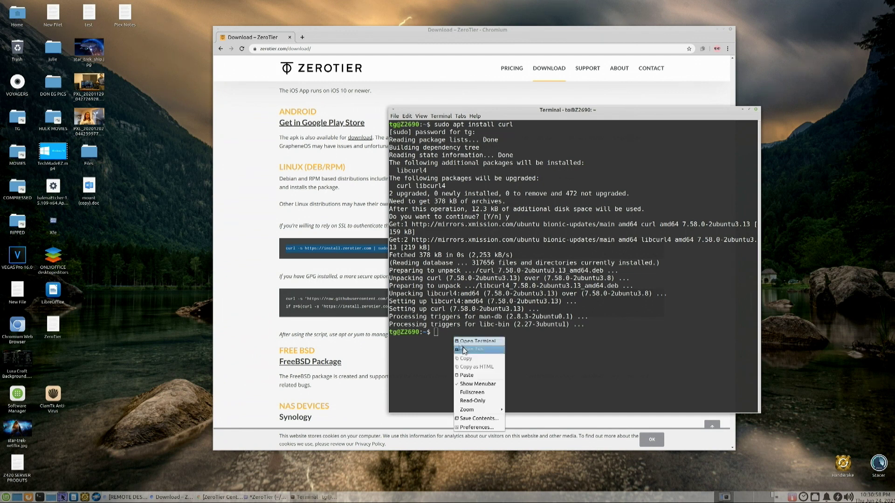
# Step: Run the pasted ZeroTier curl | sudo bash script, installing zerotier-one 1.6.5, and select the new address
pyautogui.click(468, 375)
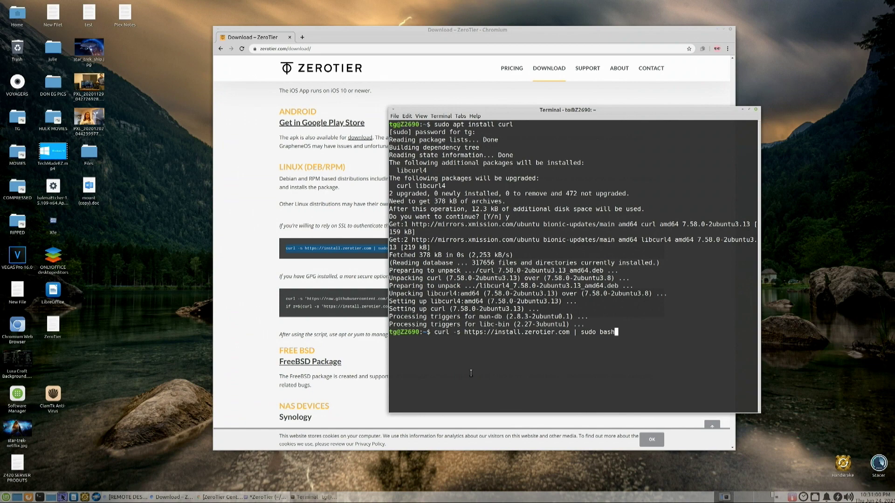
pyautogui.press('Return')
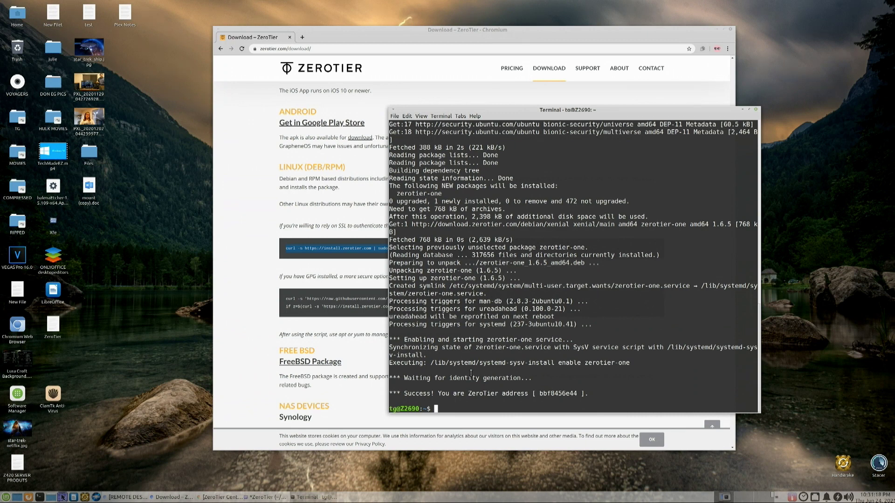
pyautogui.moveTo(539, 394); pyautogui.dragTo(574, 393)
pyautogui.moveTo(525, 111); pyautogui.dragTo(505, 80)
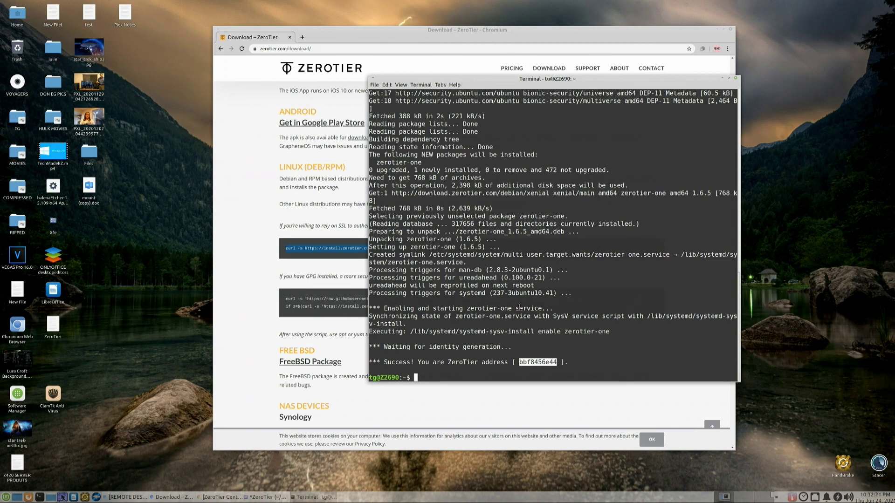
# Step: Run 'sudo zerotier-cli join' with the TMEZDemo network ID, getting '200 join OK'
pyautogui.rightClick(387, 356)
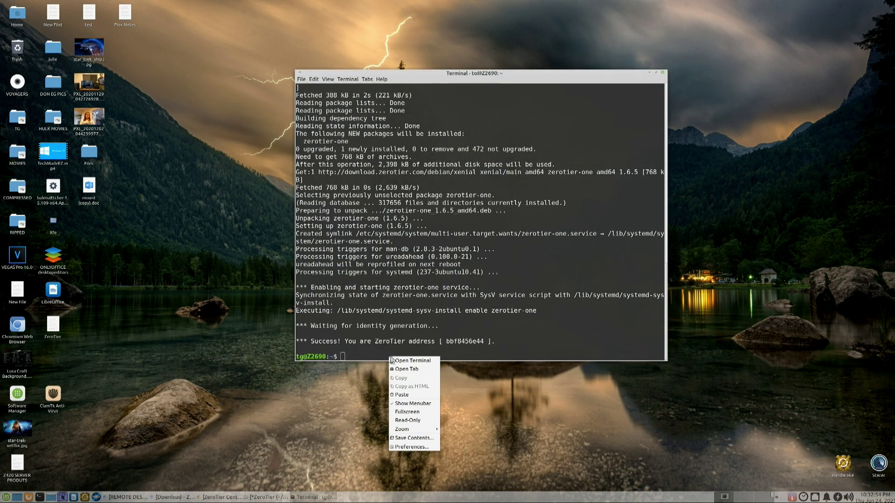
pyautogui.click(410, 395)
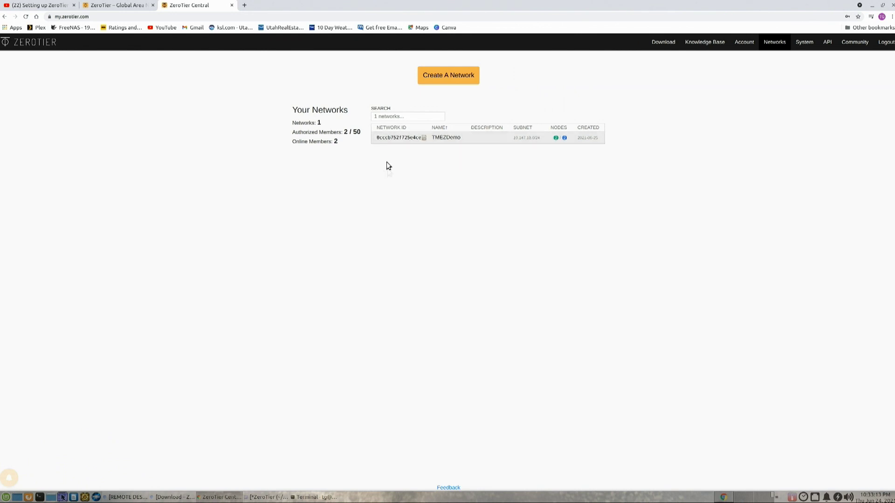
pyautogui.click(871, 8)
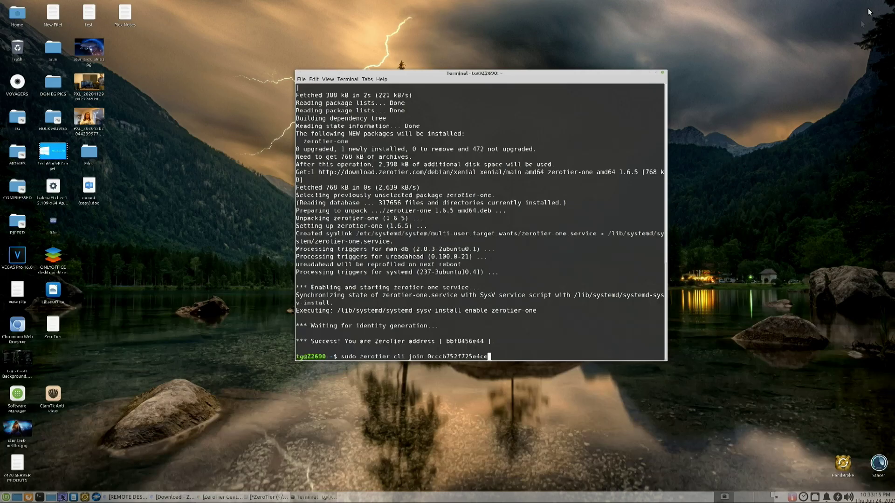
pyautogui.press('Return')
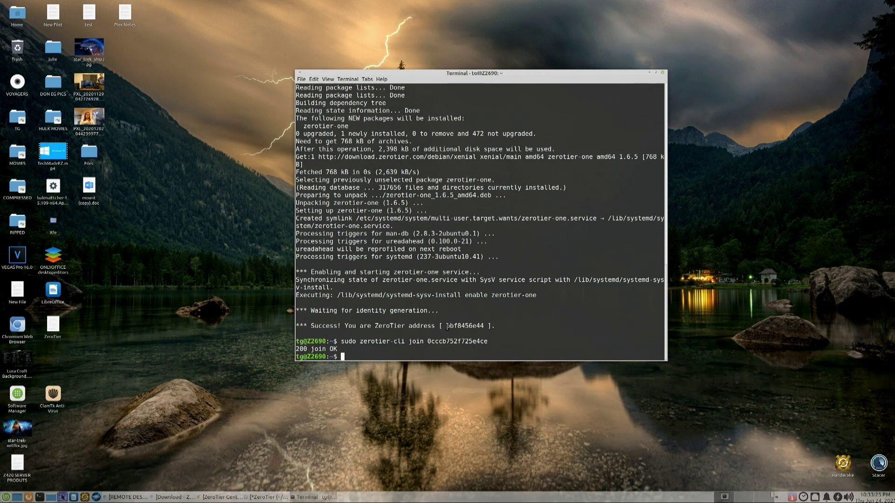
pyautogui.moveTo(446, 327); pyautogui.dragTo(483, 326)
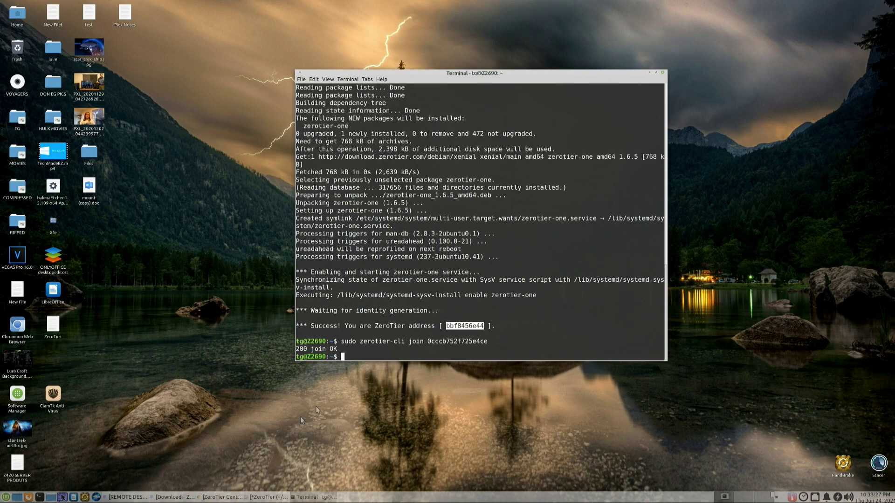
# Step: Open the TMEZDemo network in ZeroTier Central, scroll to its Members list, and return to Terminal
pyautogui.click(222, 497)
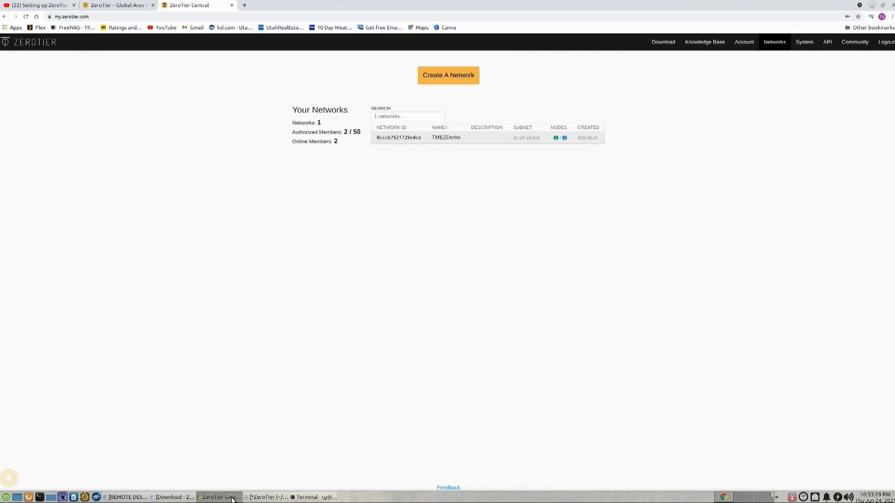
pyautogui.click(403, 140)
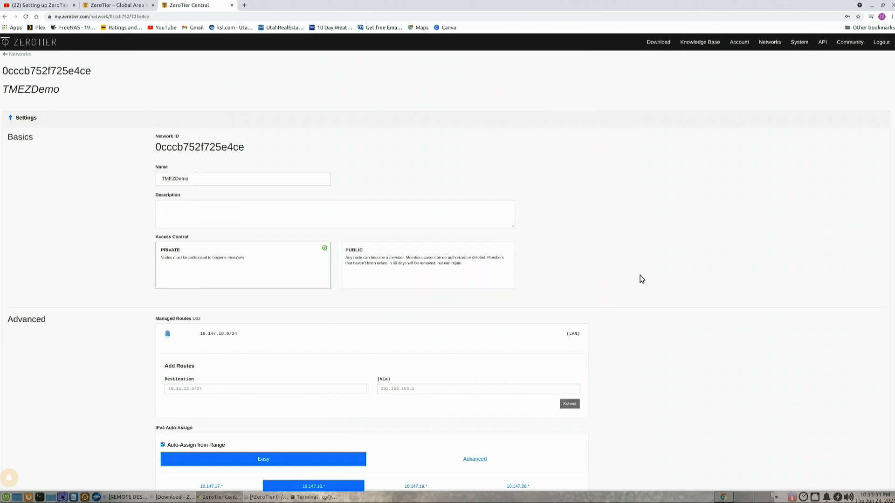
pyautogui.scroll(-2, 640, 279)
pyautogui.scroll(-8, 640, 281)
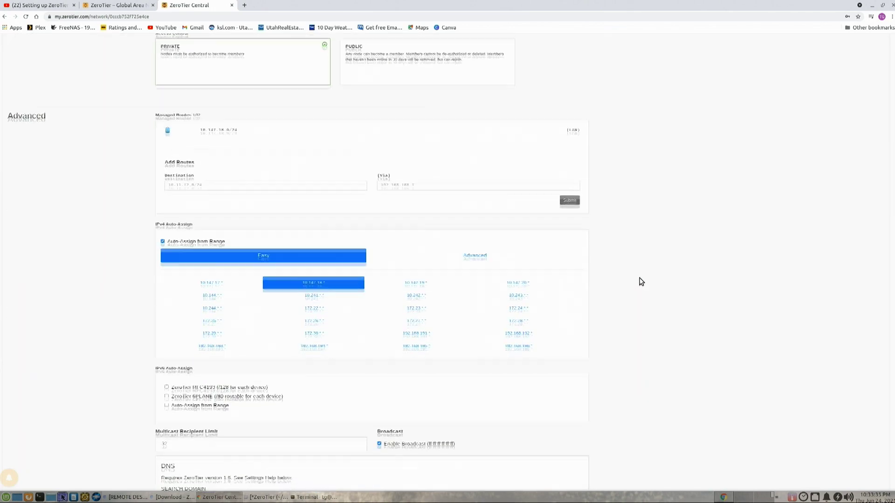
pyautogui.scroll(-8, 640, 280)
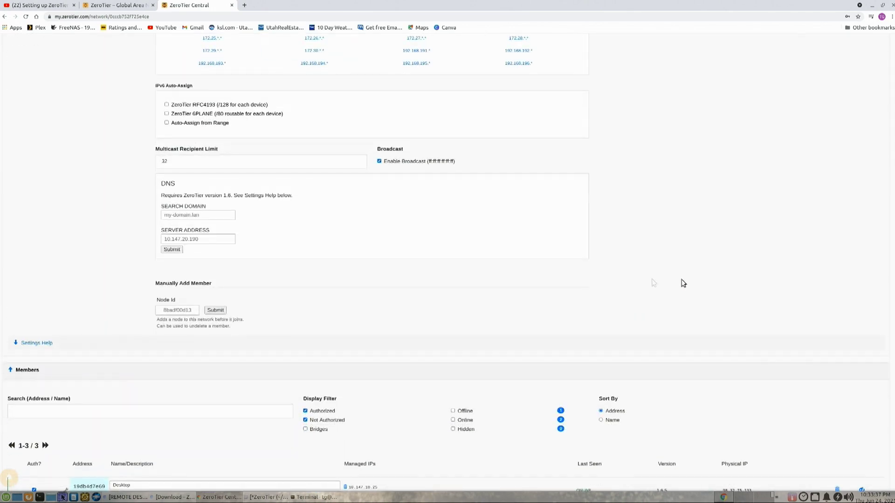
pyautogui.scroll(-8, 707, 279)
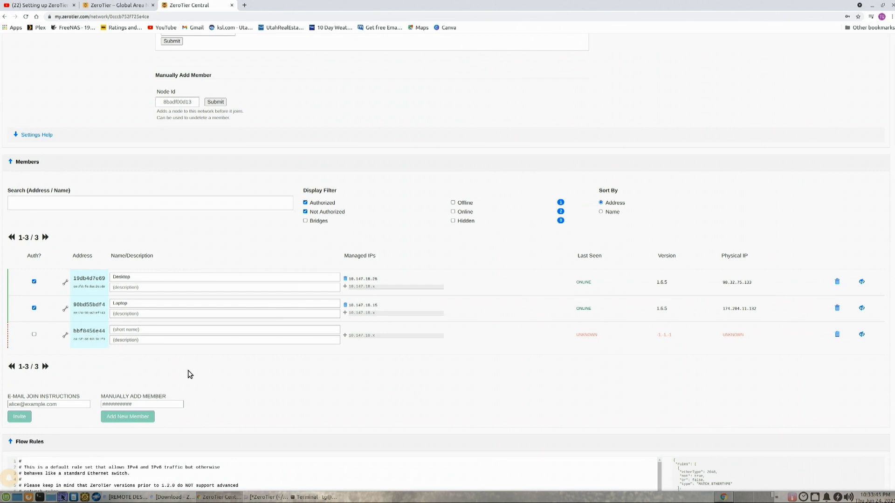
pyautogui.hotkey('alt', 'Tab')
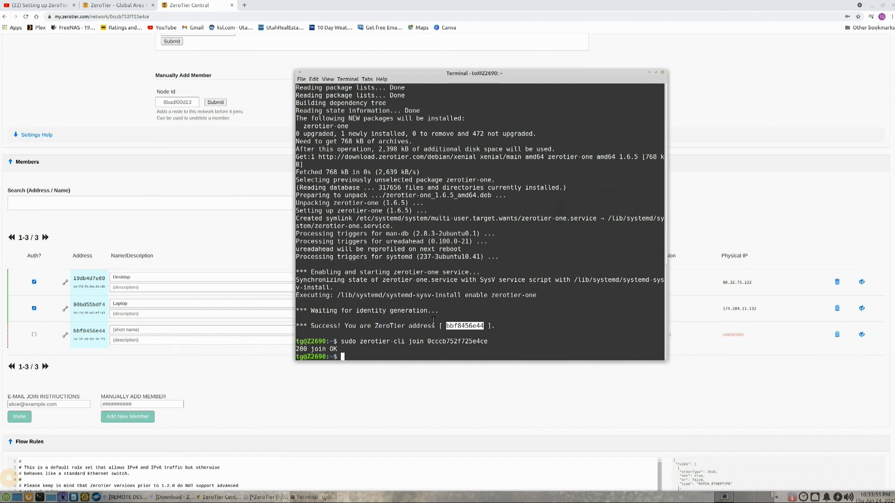
# Step: Authorize member bbf8456e44 and name it 'Linux Desktop', giving it managed IP 10.147.18.20
pyautogui.click(648, 73)
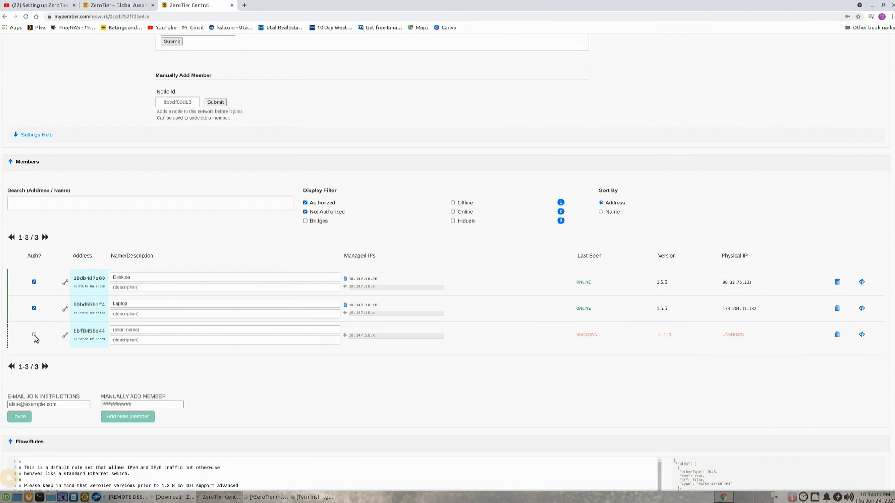
pyautogui.click(164, 331)
pyautogui.write('4')
pyautogui.write('inux Des')
pyautogui.write('ktop')
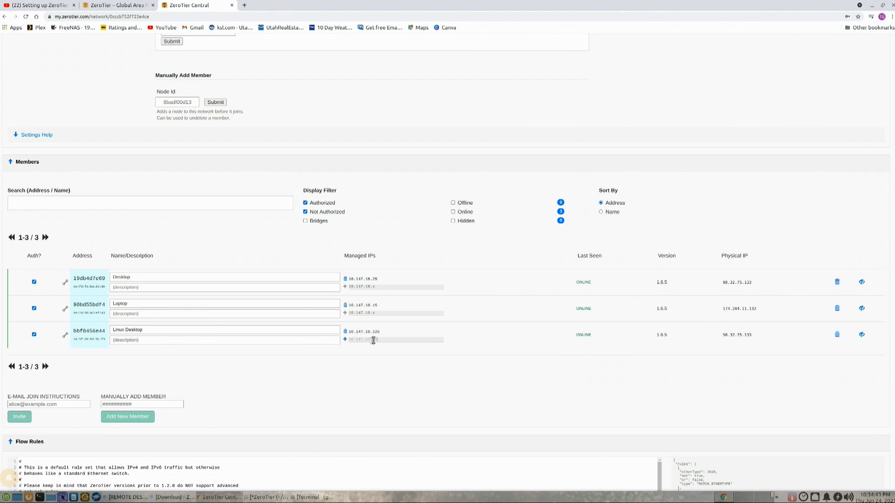
pyautogui.click(344, 340)
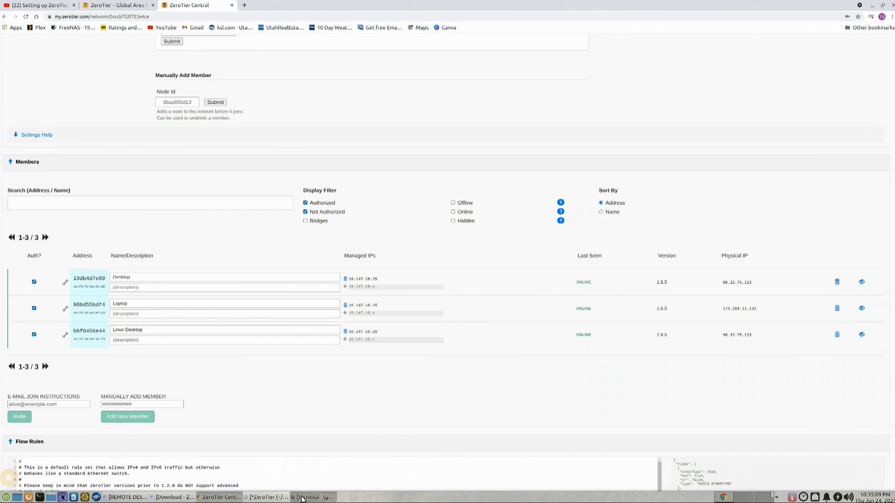
pyautogui.click(302, 497)
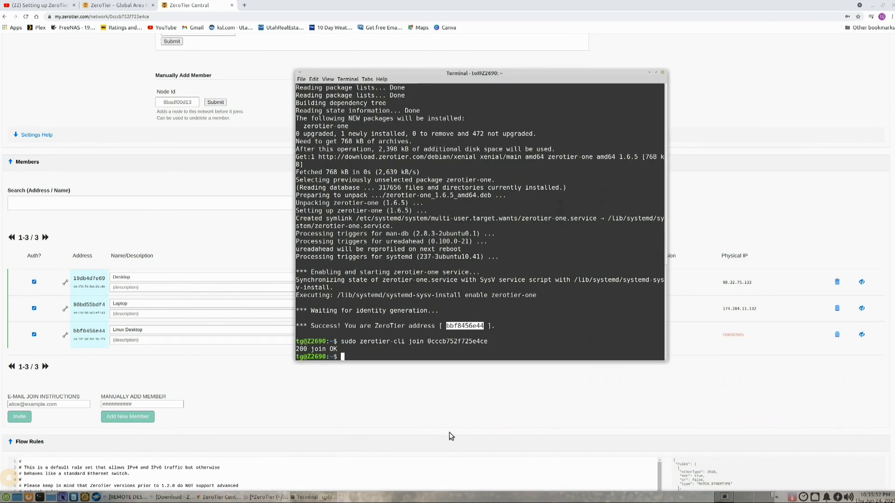
# Step: Run 'ip addr show' and highlight the LAN address 192.168.1.57 and ZeroTier address 10.147.18.20
pyautogui.write('ip addr show')
pyautogui.press('Return')
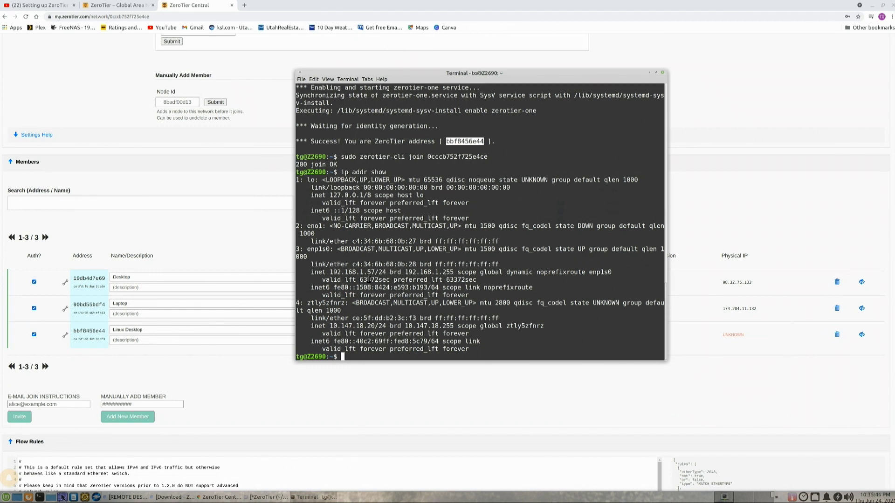
pyautogui.moveTo(329, 272); pyautogui.dragTo(375, 272)
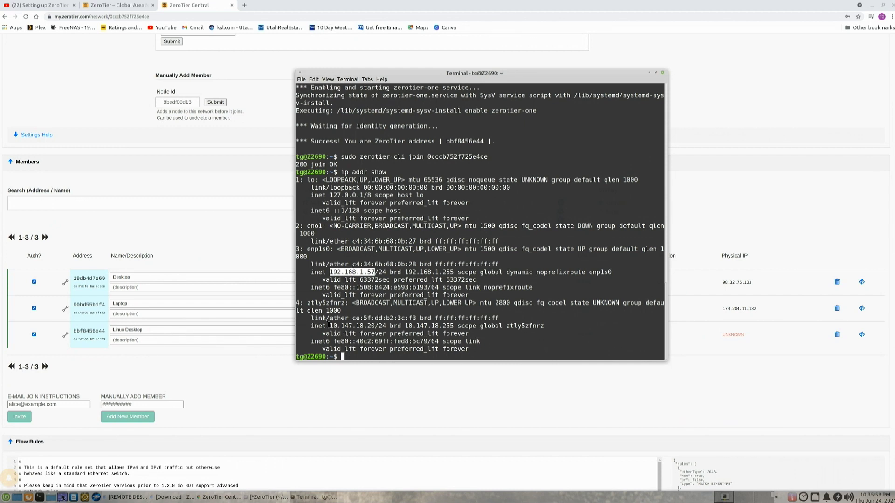
pyautogui.moveTo(329, 324); pyautogui.dragTo(375, 326)
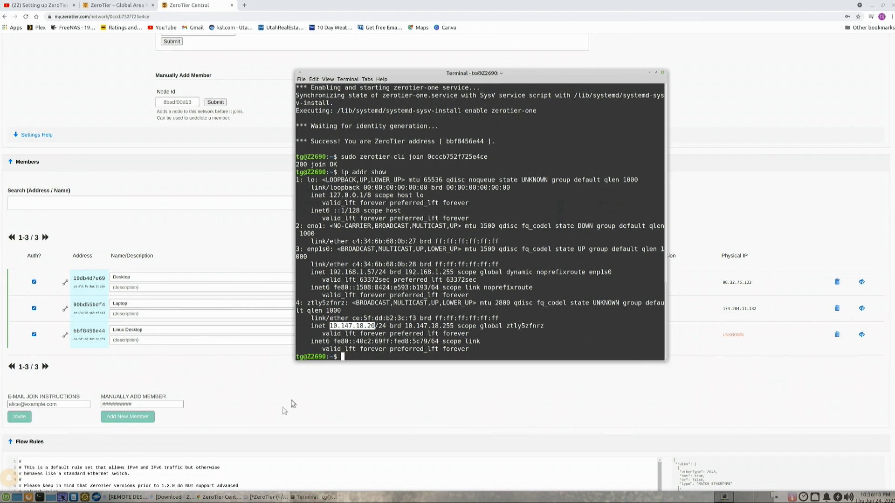
pyautogui.click(322, 406)
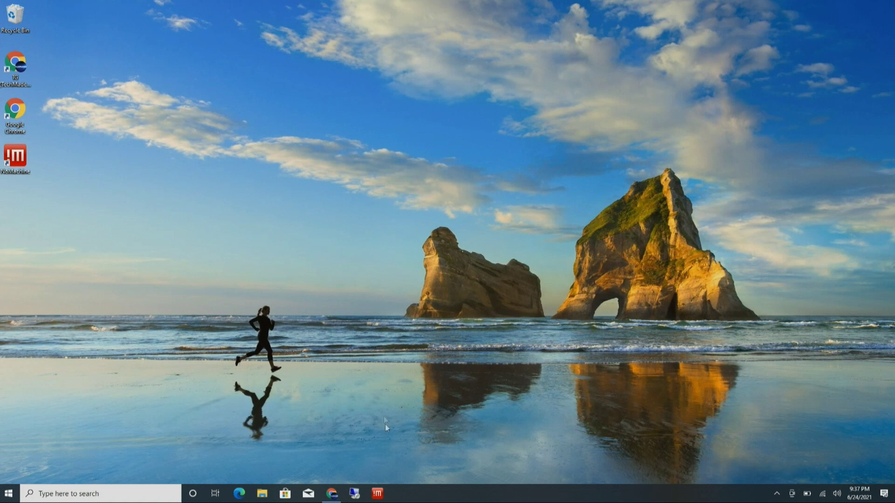
# Step: Change the Z2690 NoMachine connection's host from 192.168.1.57 to 10.147.18.20 and connect
pyautogui.click(377, 494)
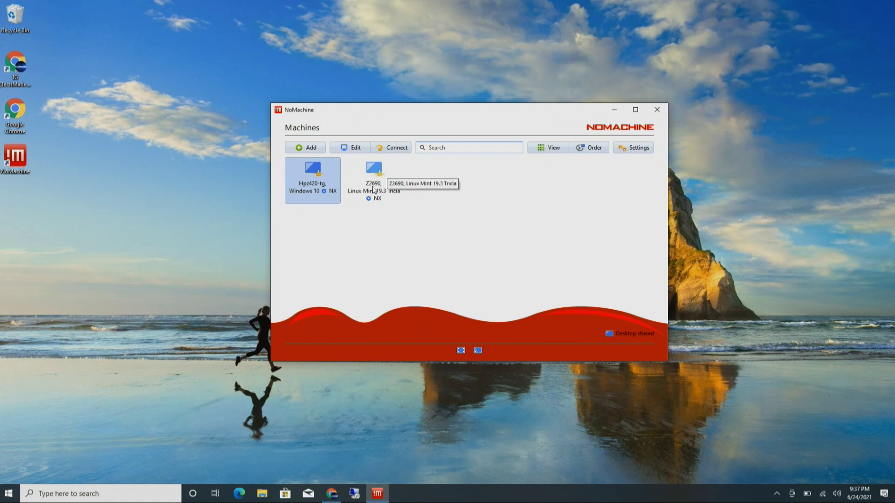
pyautogui.click(373, 170)
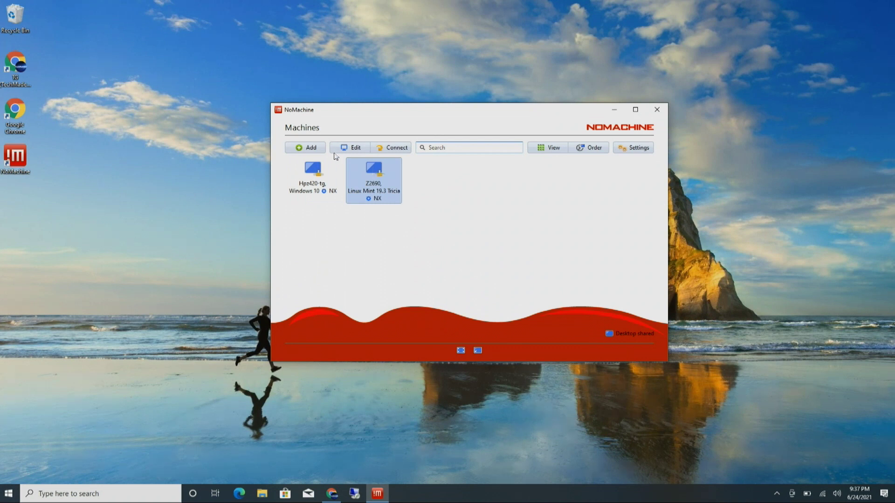
pyautogui.click(351, 148)
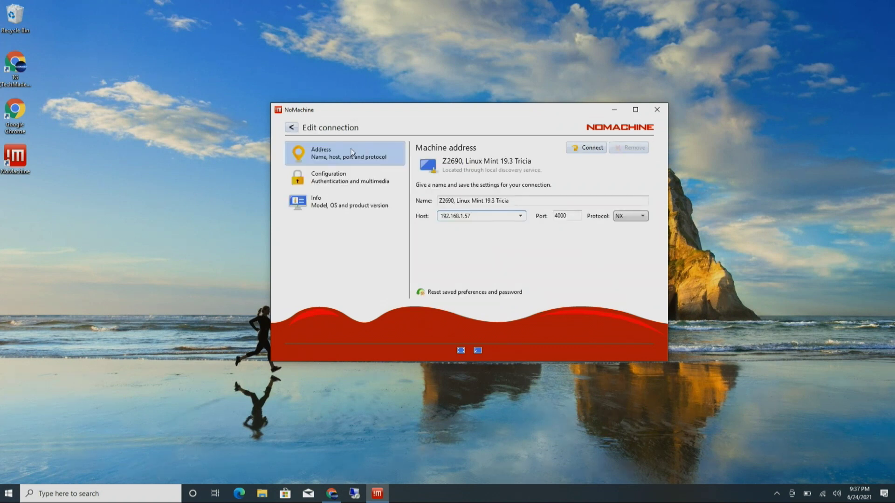
pyautogui.doubleClick(469, 216)
pyautogui.click(497, 242)
pyautogui.click(520, 216)
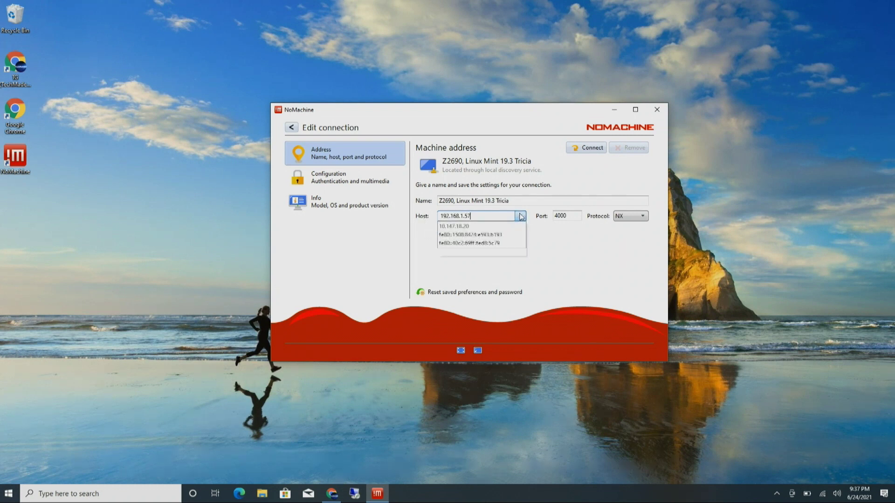
pyautogui.click(566, 235)
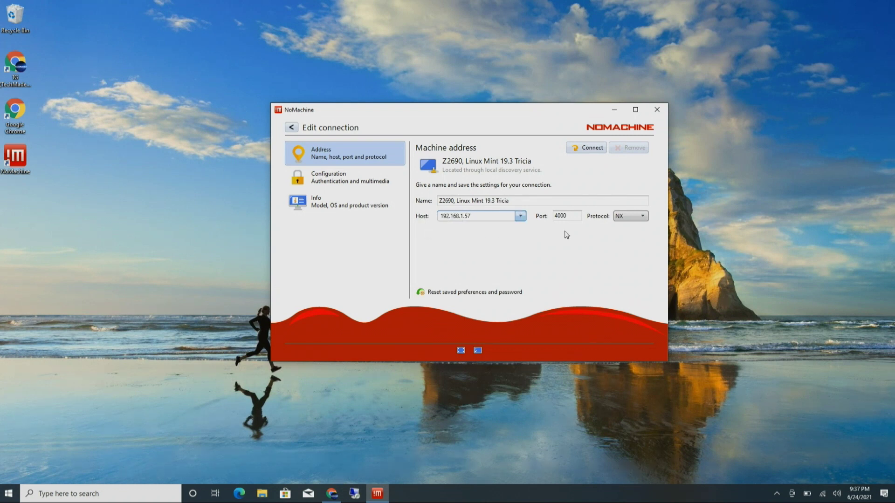
pyautogui.click(520, 216)
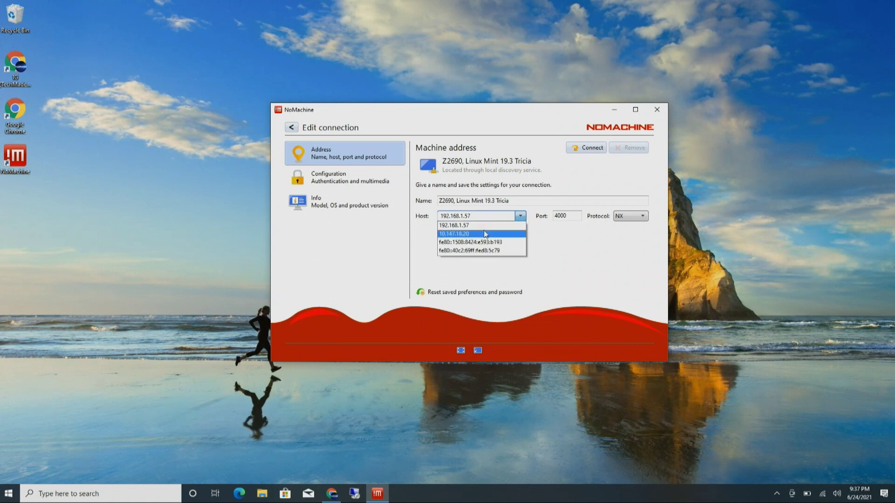
pyautogui.click(483, 234)
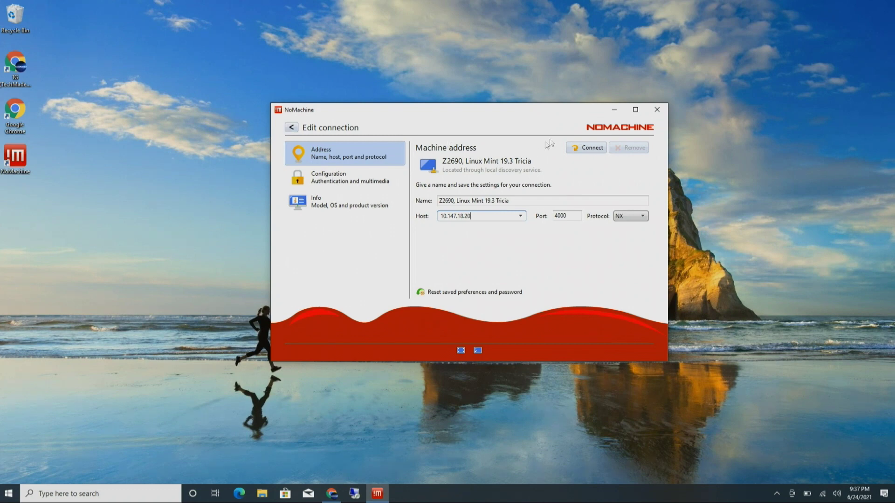
pyautogui.click(594, 147)
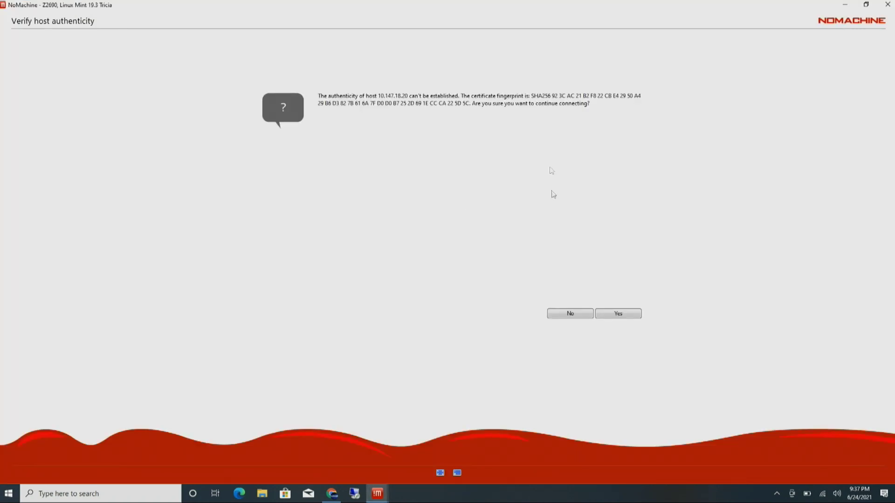
# Step: Accept Z2690's host certificate, log in with the account password, and close the Edit connection window
pyautogui.click(577, 314)
pyautogui.write('*******')
pyautogui.press('Return')
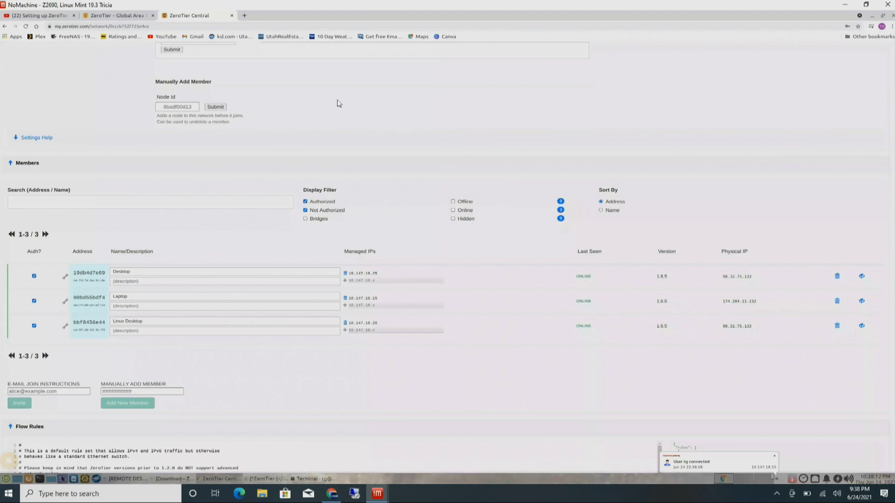
pyautogui.click(844, 4)
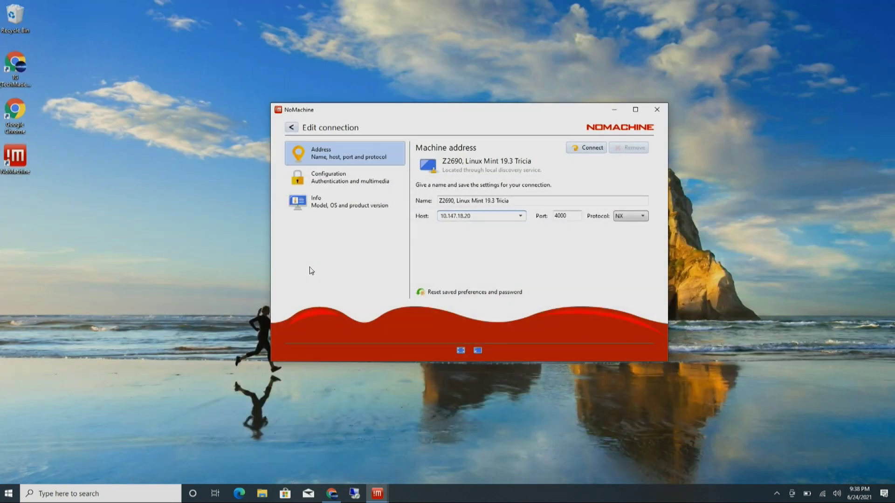
pyautogui.click(657, 110)
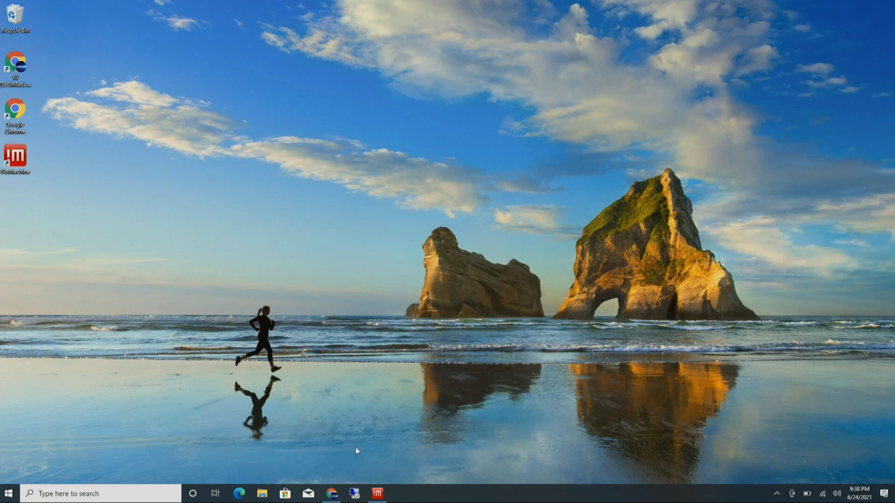
# Step: Launch LibreOffice on the remote Linux desktop, then return to ZeroTier Central's members page
pyautogui.click(378, 493)
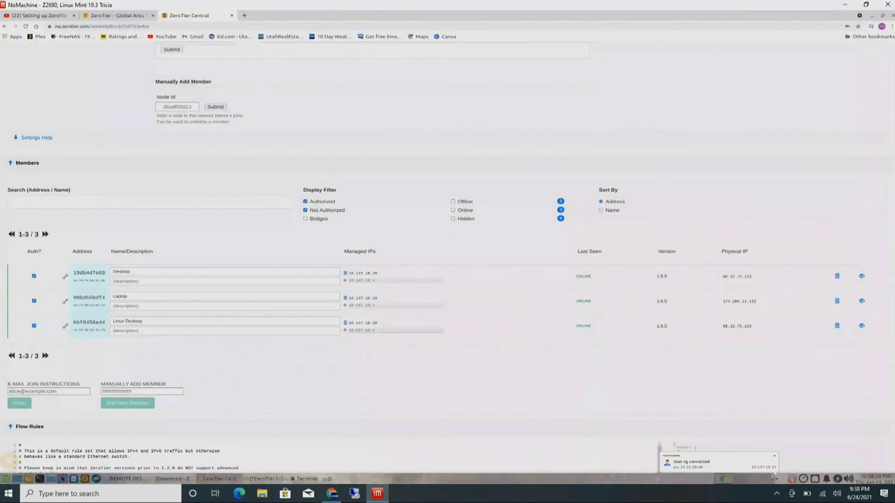
pyautogui.click(872, 17)
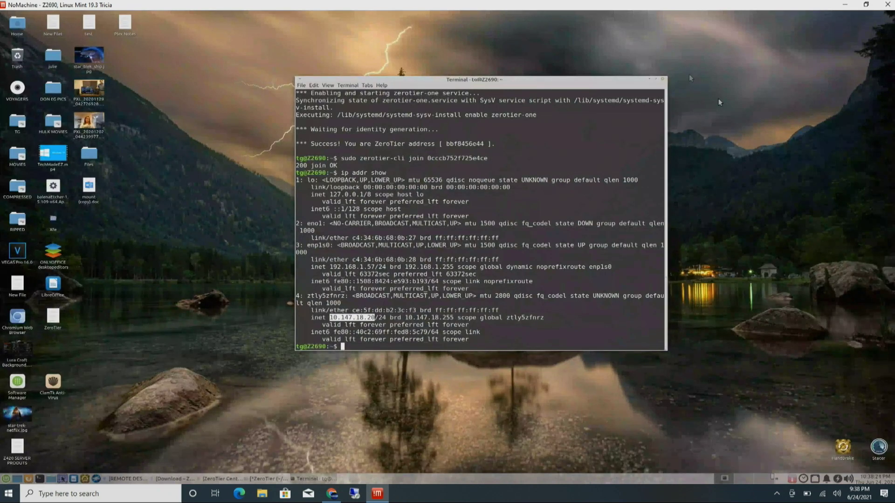
pyautogui.click(649, 80)
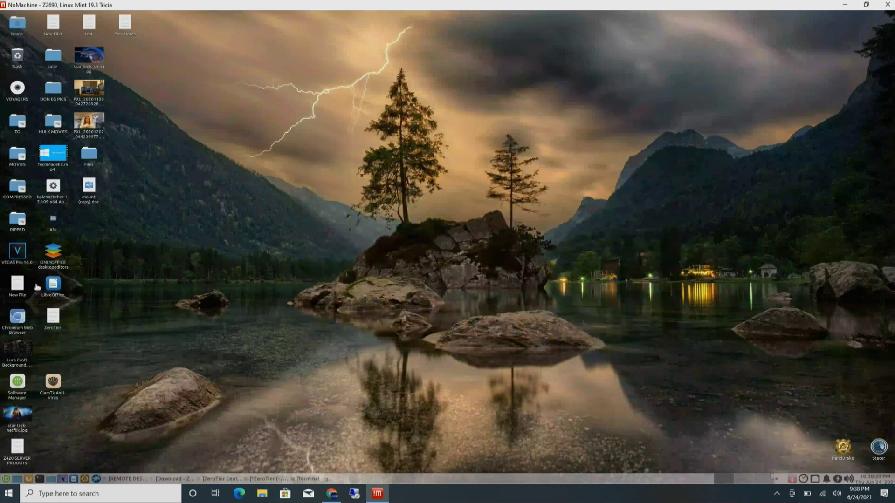
pyautogui.doubleClick(51, 285)
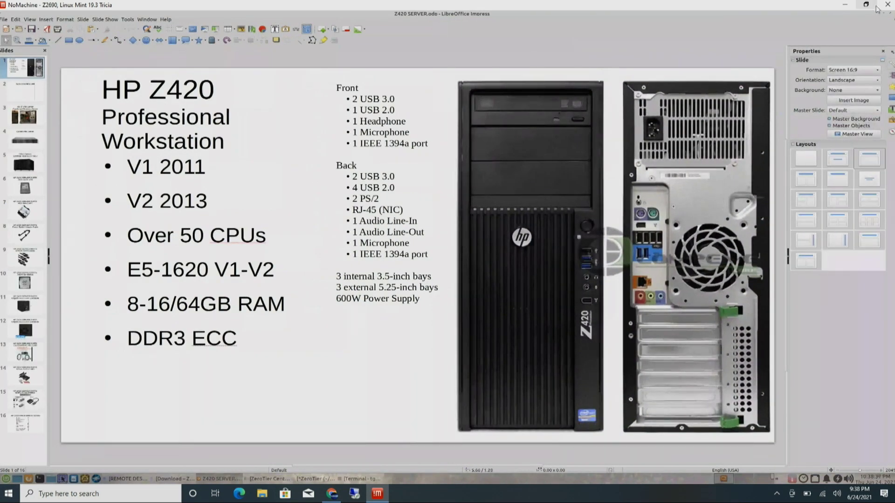
pyautogui.click(846, 6)
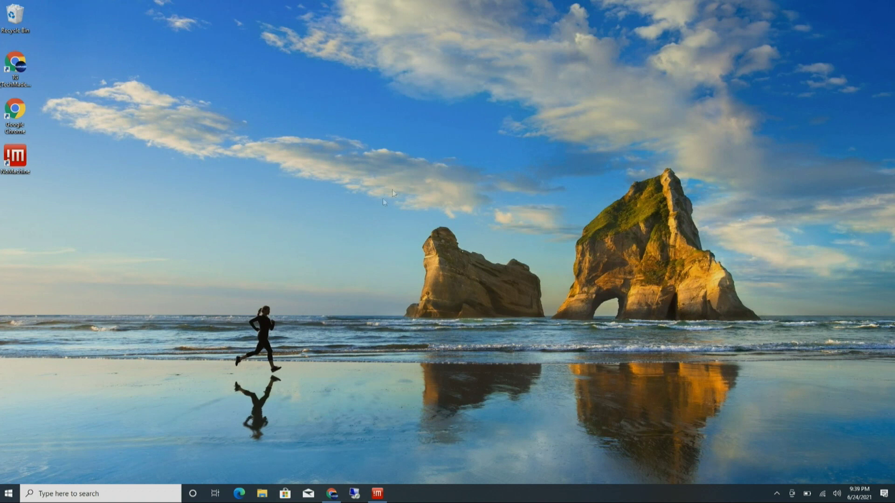
pyautogui.click(332, 493)
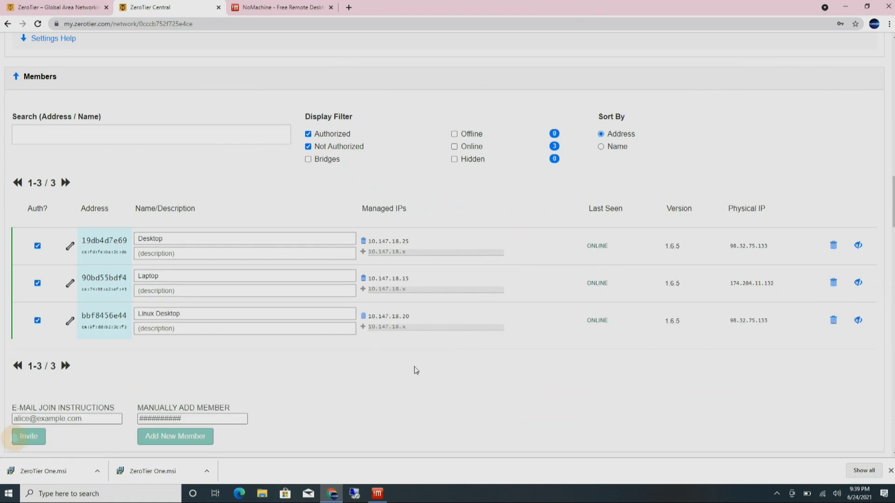